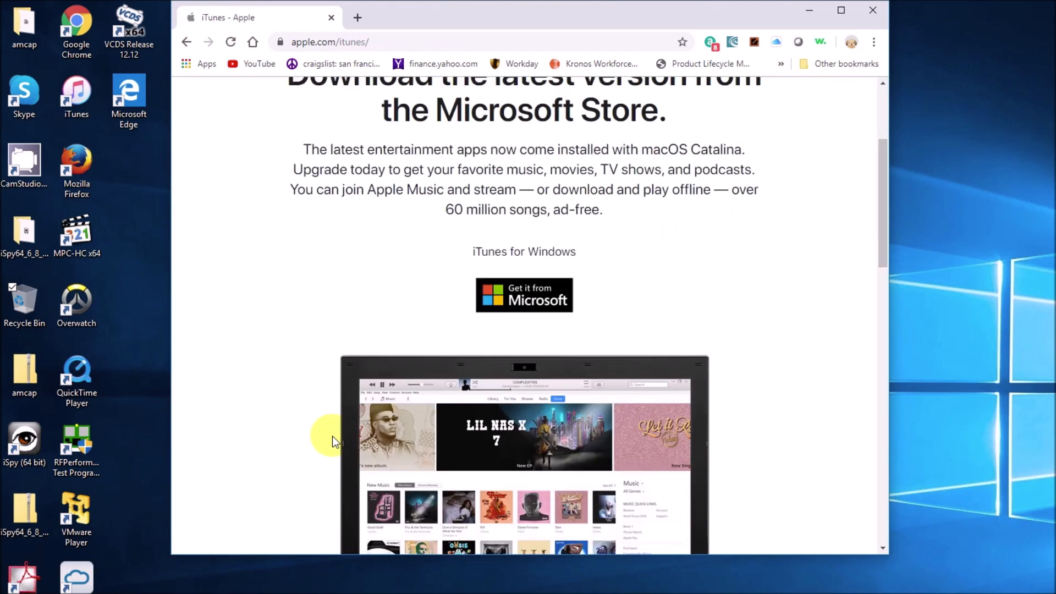
Open the iTunes for Windows listing in Microsoft Store from Apple's iTunes download page.
scroll(332, 436, down, 1)
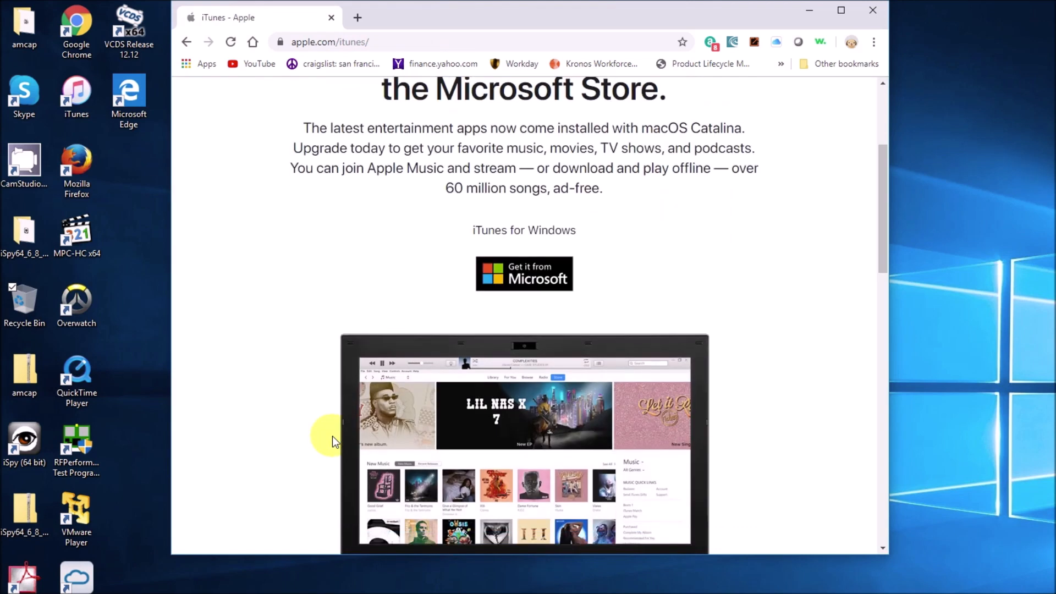
scroll(332, 436, down, 2)
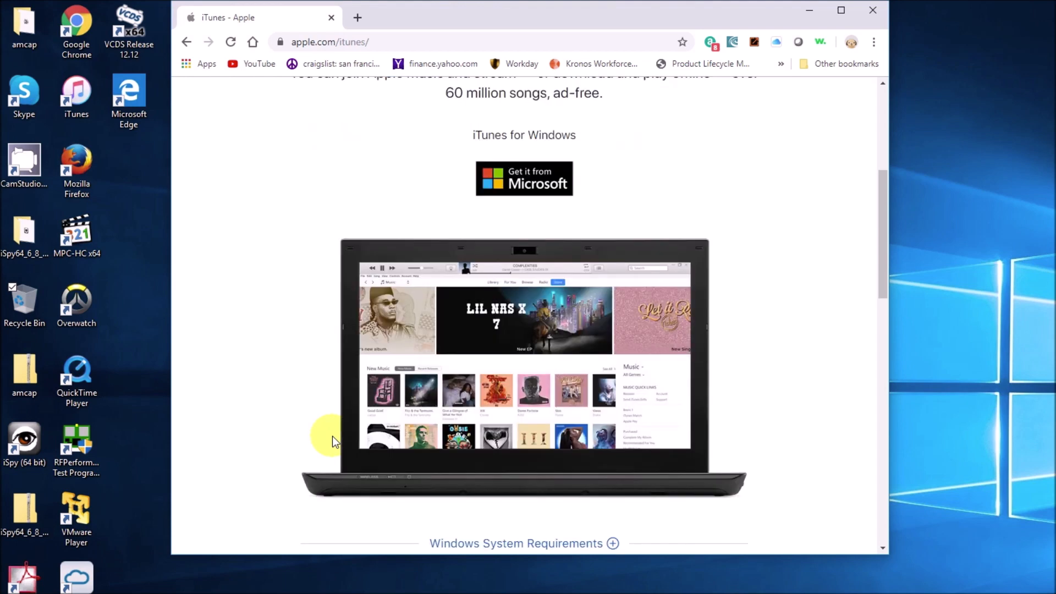
scroll(332, 437, down, 2)
click(524, 114)
click(570, 108)
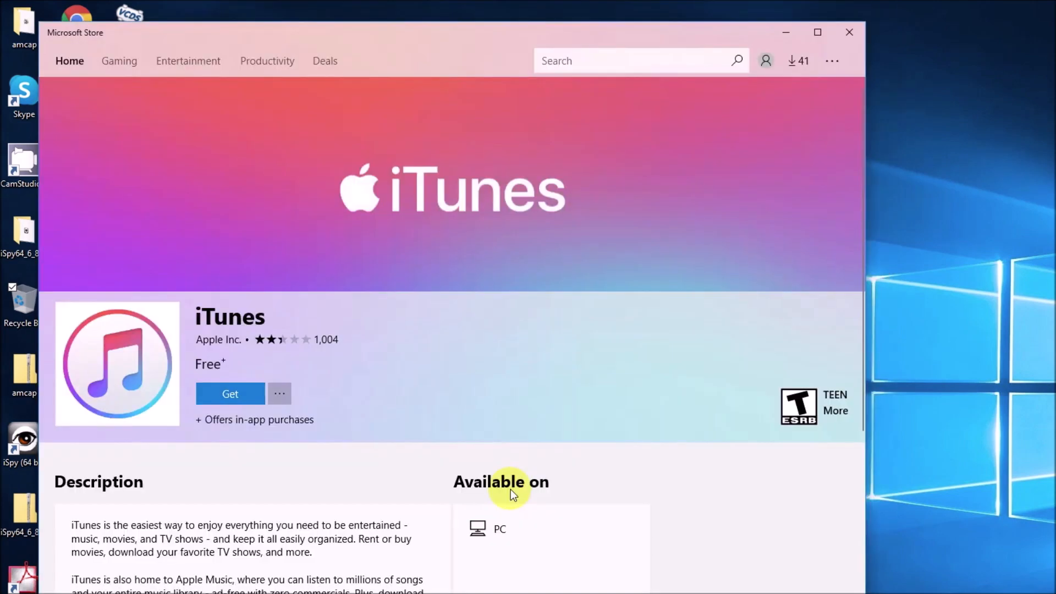
Get the free iTunes app and verify the Microsoft account by entering its password to start the download.
click(230, 397)
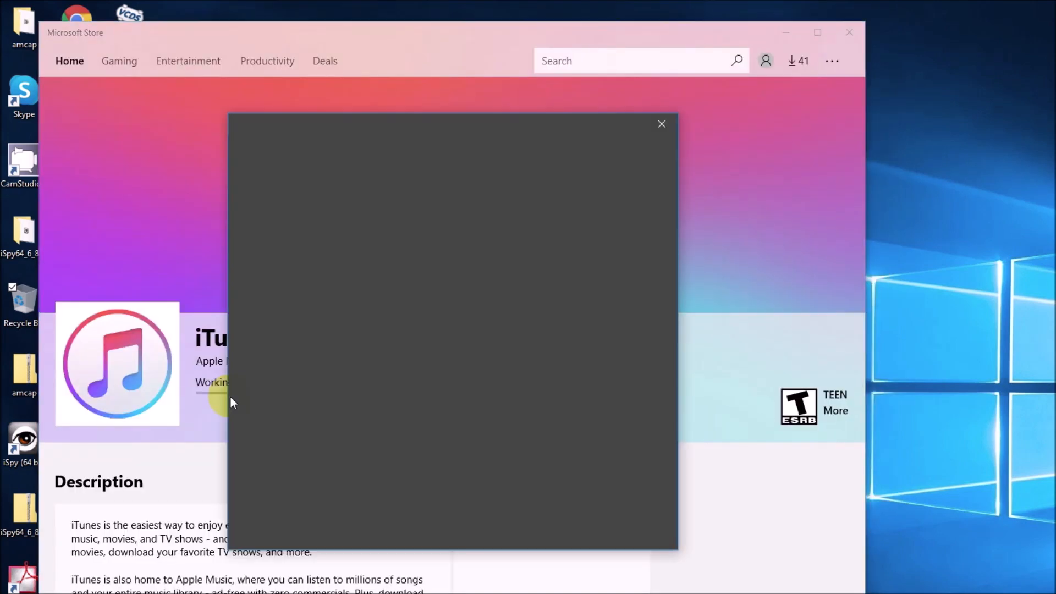
key(Escape)
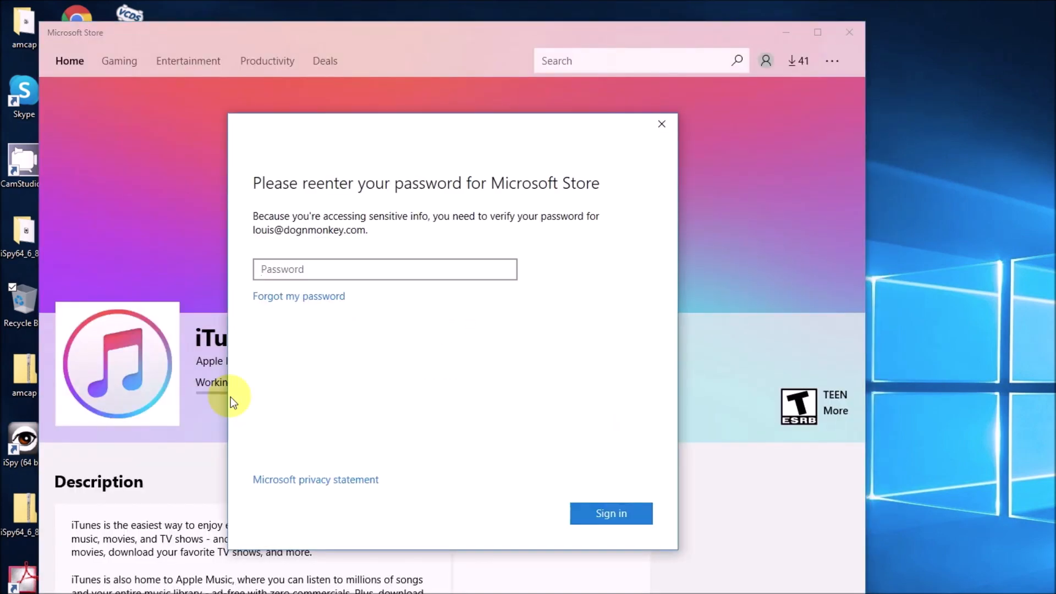
text(**********)
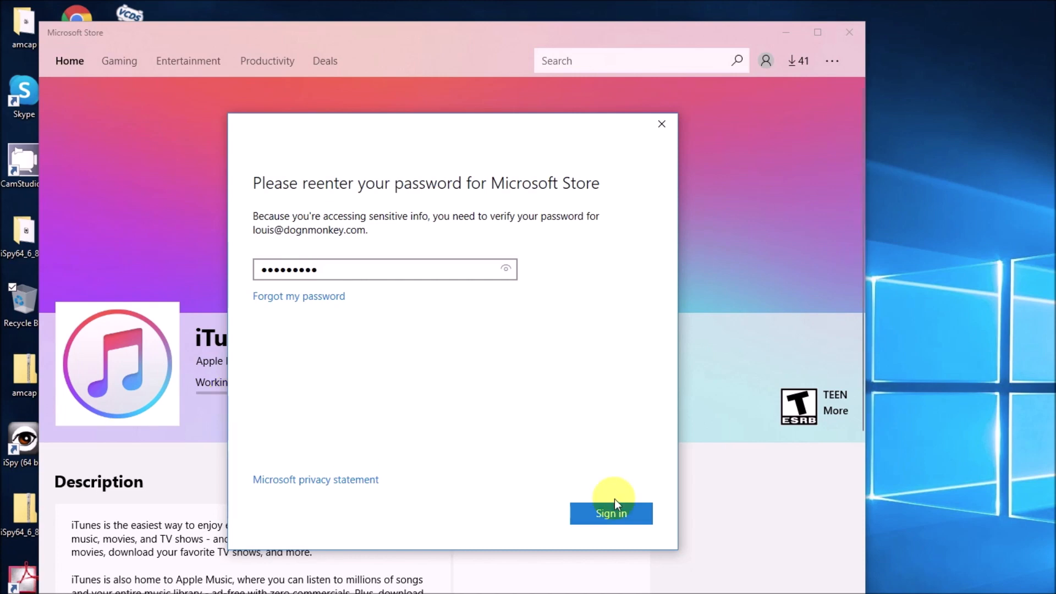
click(611, 511)
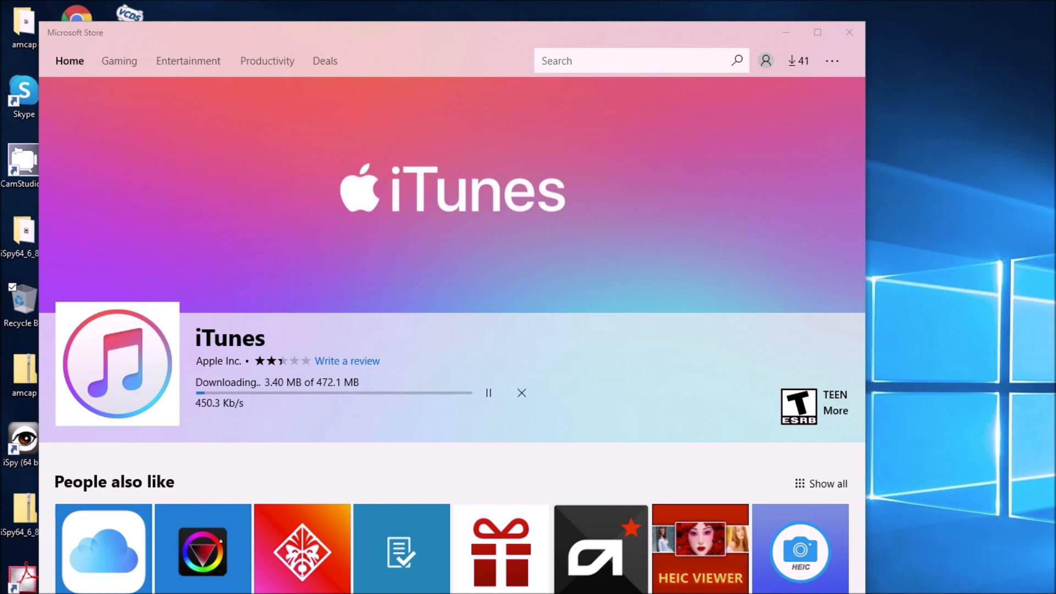
click(934, 464)
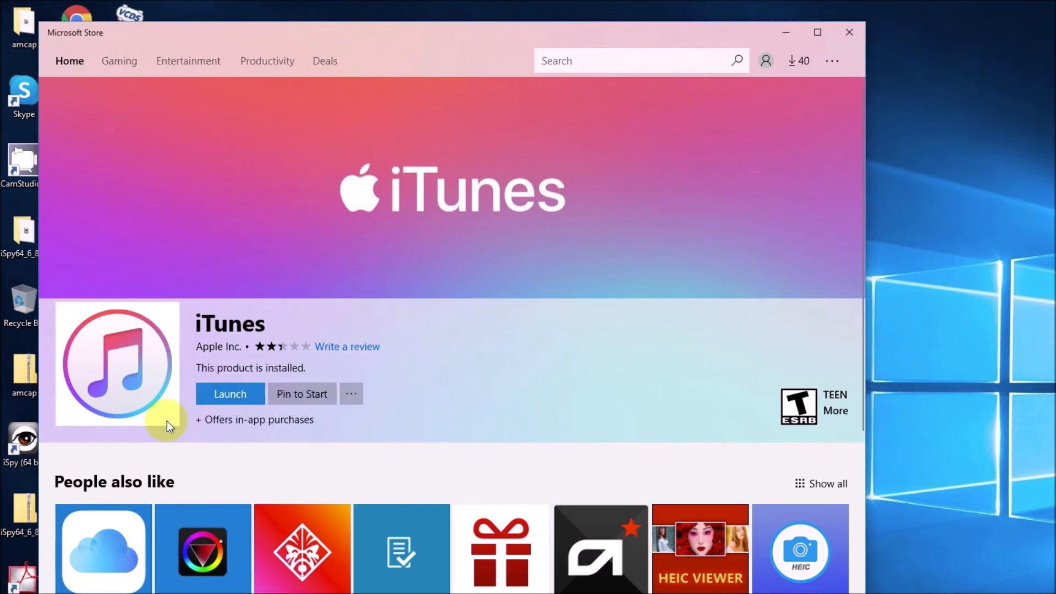
Launch the installed iTunes and dismiss the notice about its updated focus.
click(226, 393)
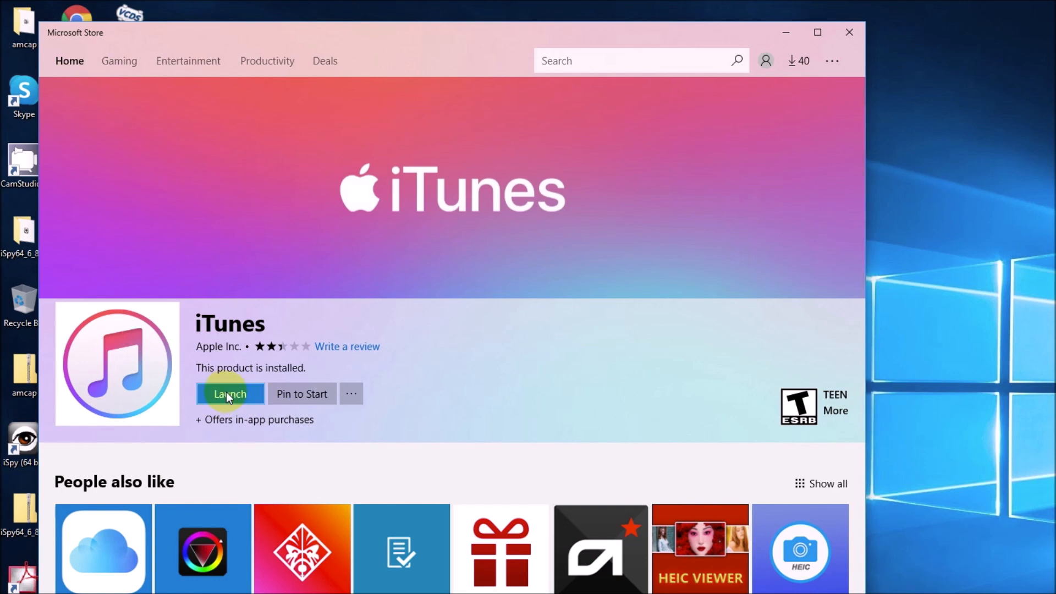
click(704, 286)
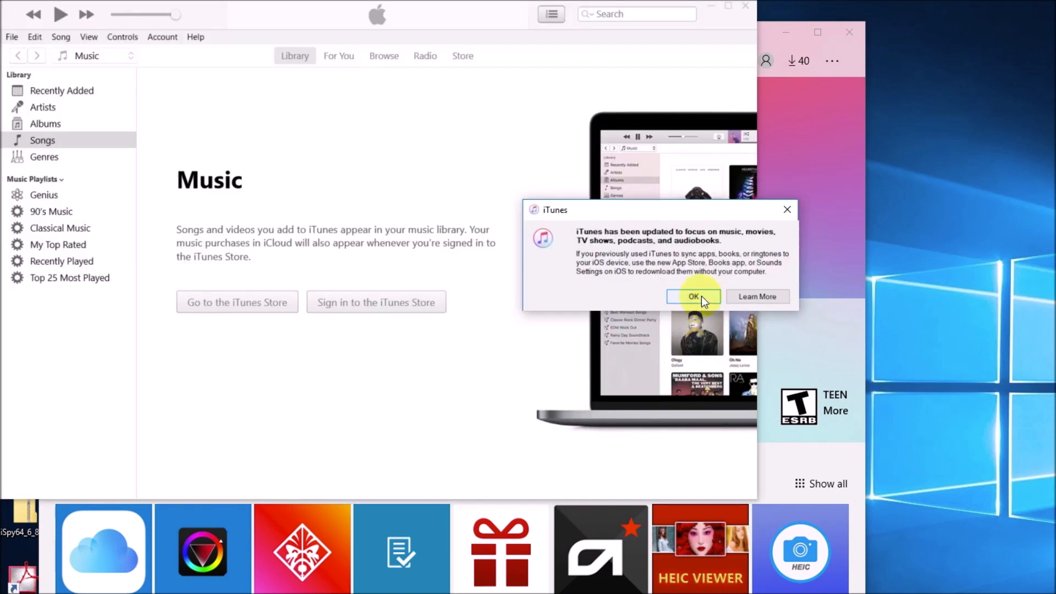
click(693, 296)
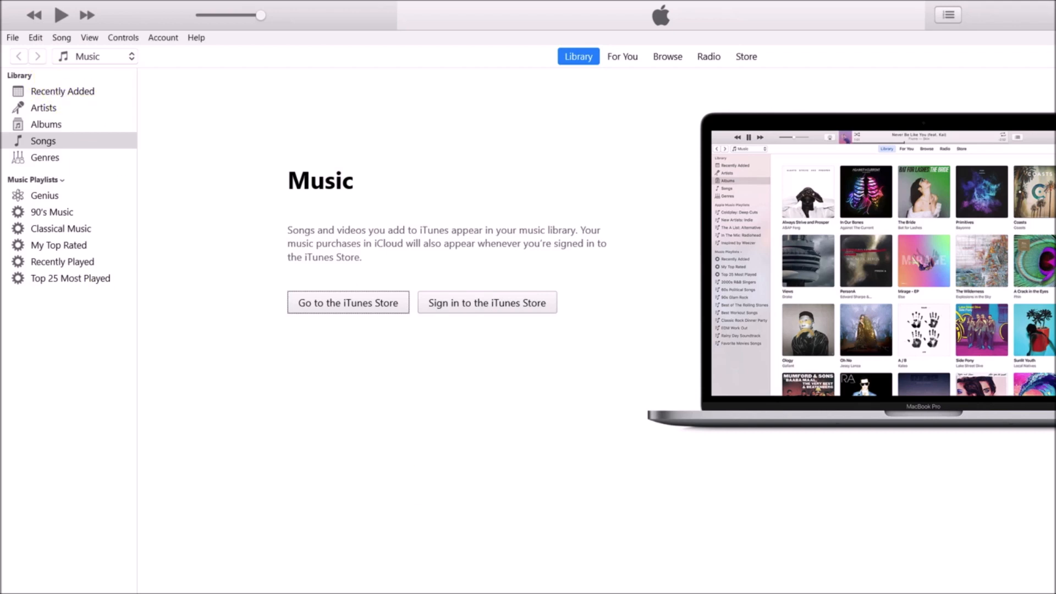
Switch to File Explorer and look through the iTunes folder in Music, including its iTunes Media subfolder.
click(160, 593)
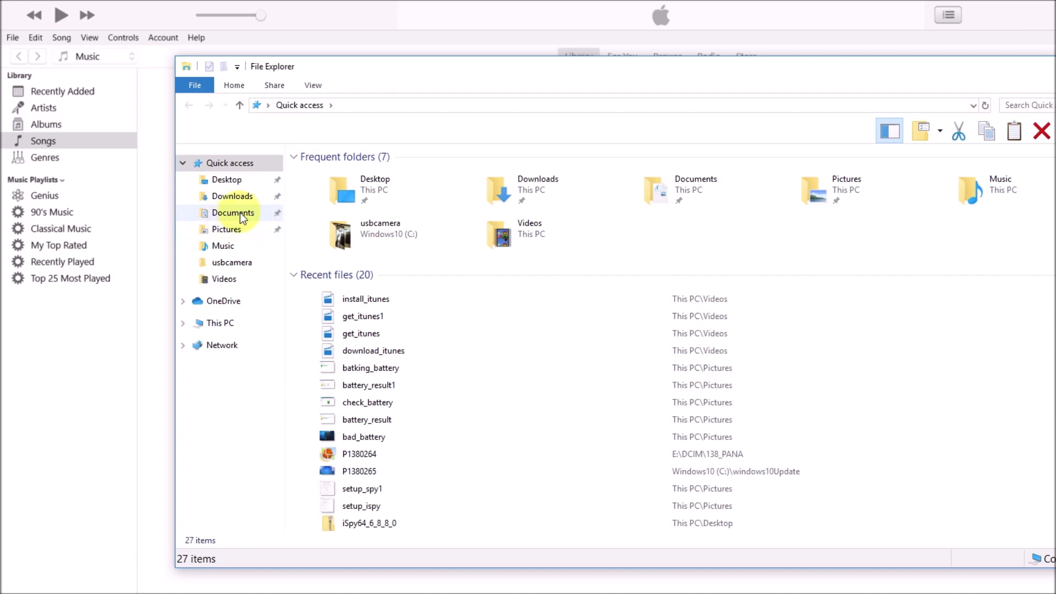
click(229, 249)
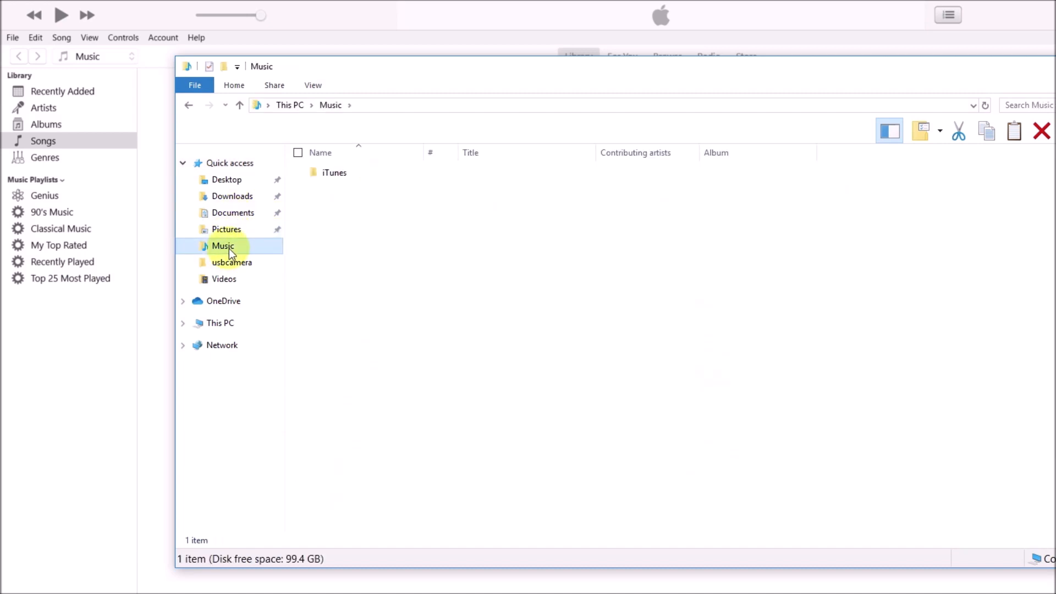
click(338, 176)
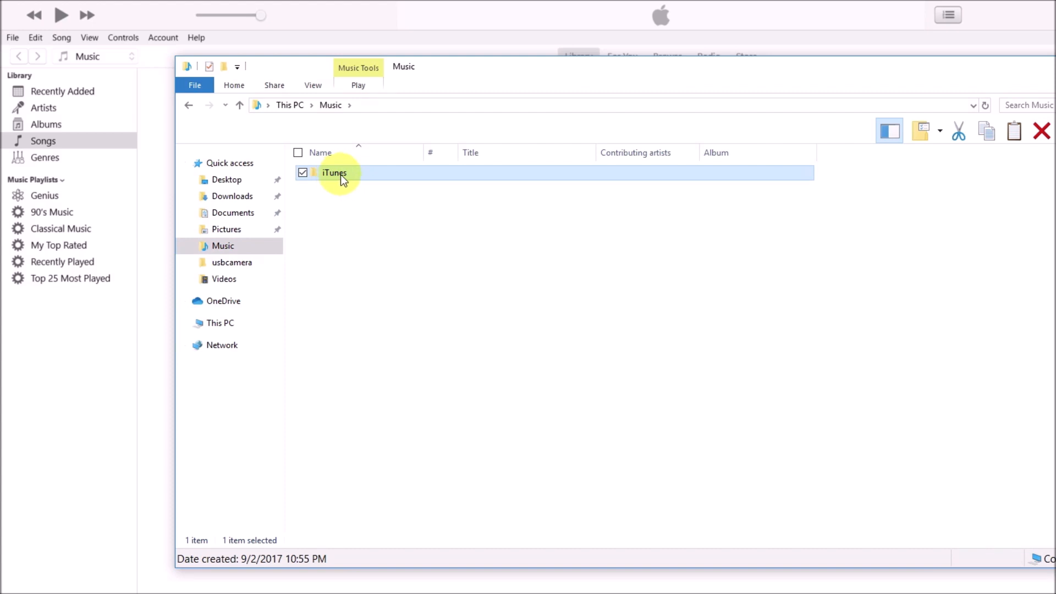
double_click(341, 174)
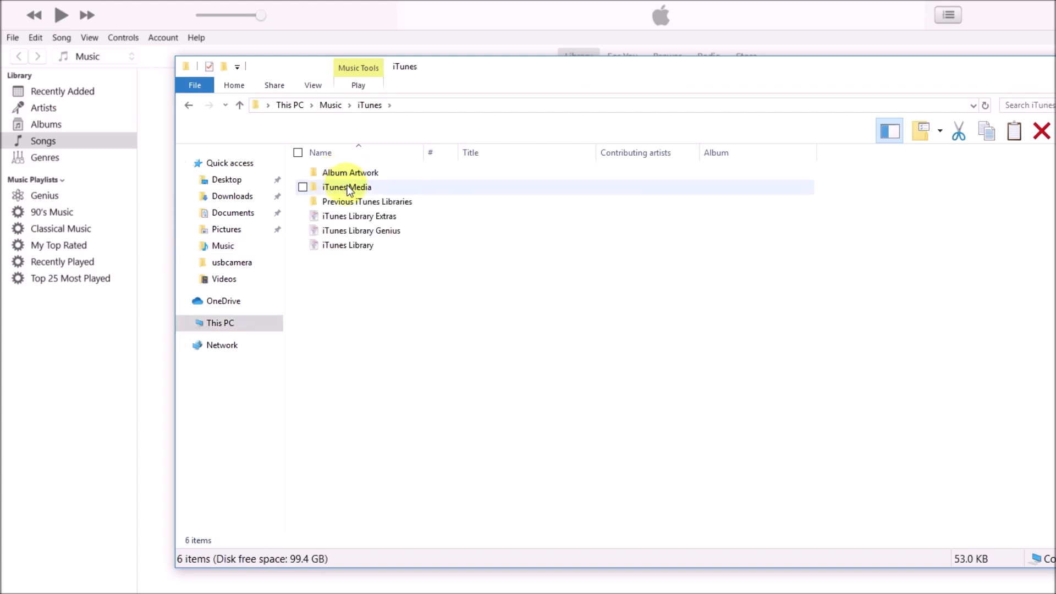
double_click(348, 188)
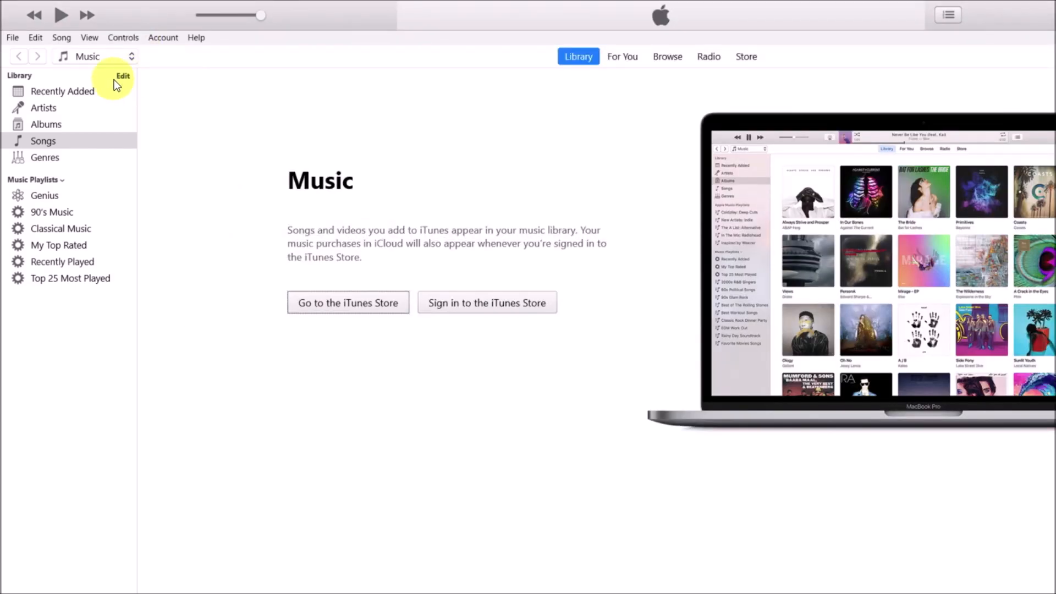
In the iTunes Advanced preferences, enable the option to keep the iTunes Media folder organized.
click(14, 38)
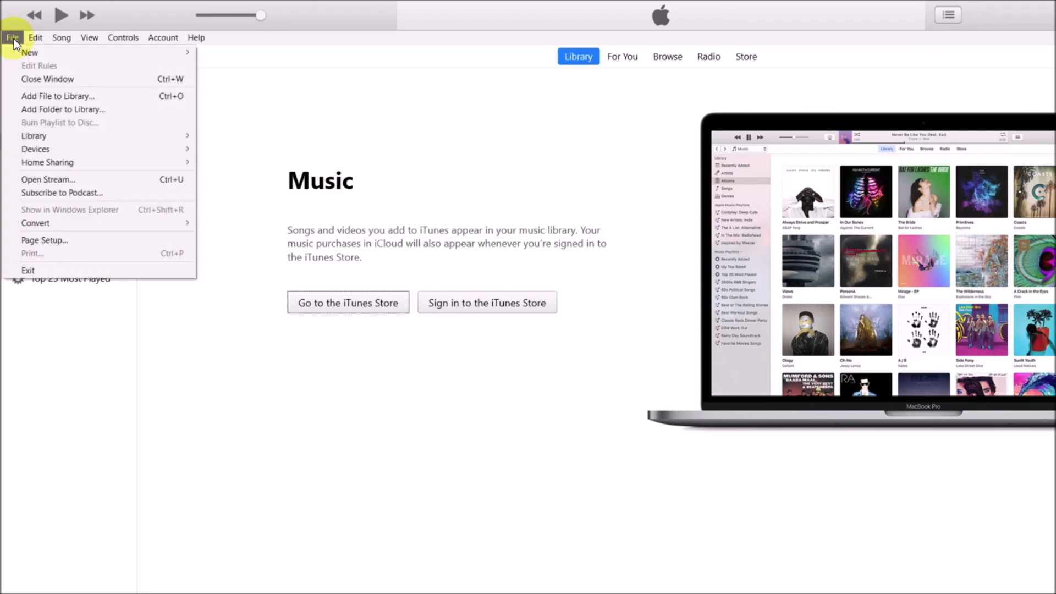
mouse_move(35, 37)
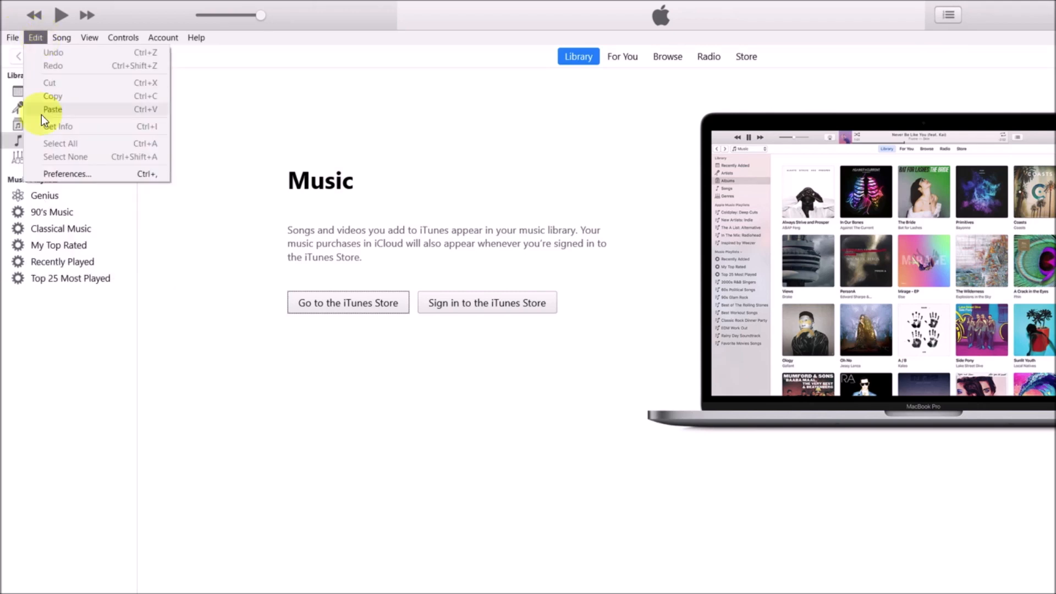
click(55, 173)
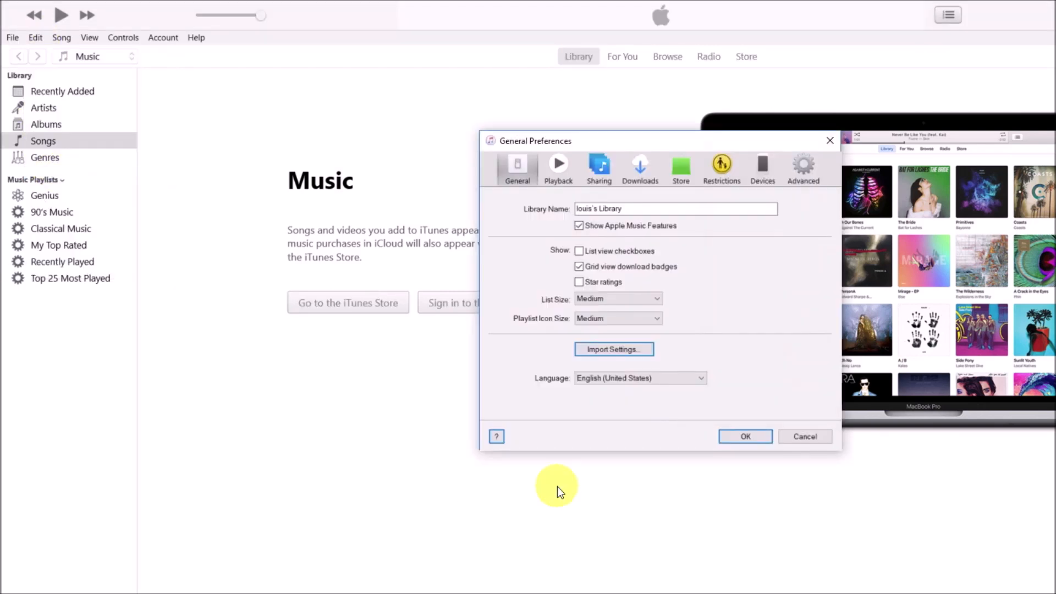
click(805, 169)
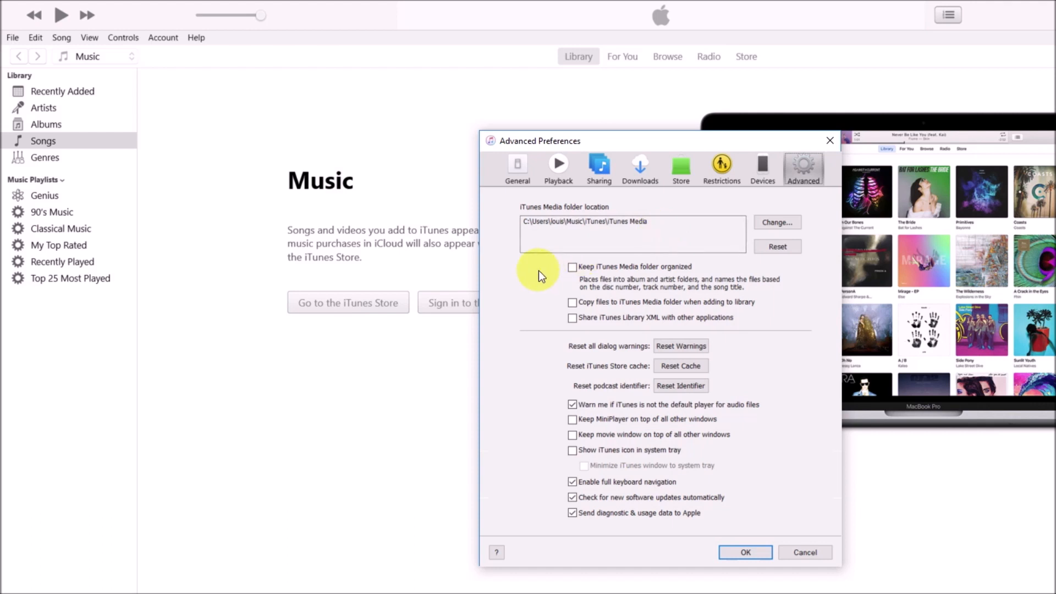
click(572, 267)
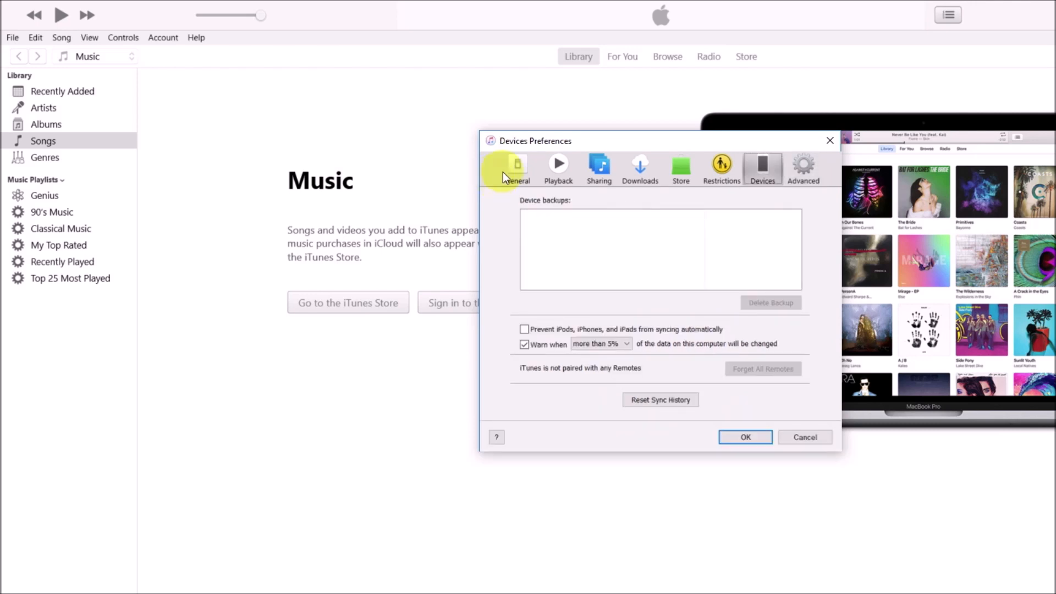
Set the import settings to MP3 Encoder at High Quality (160 kbps) and accept the preferences.
click(502, 172)
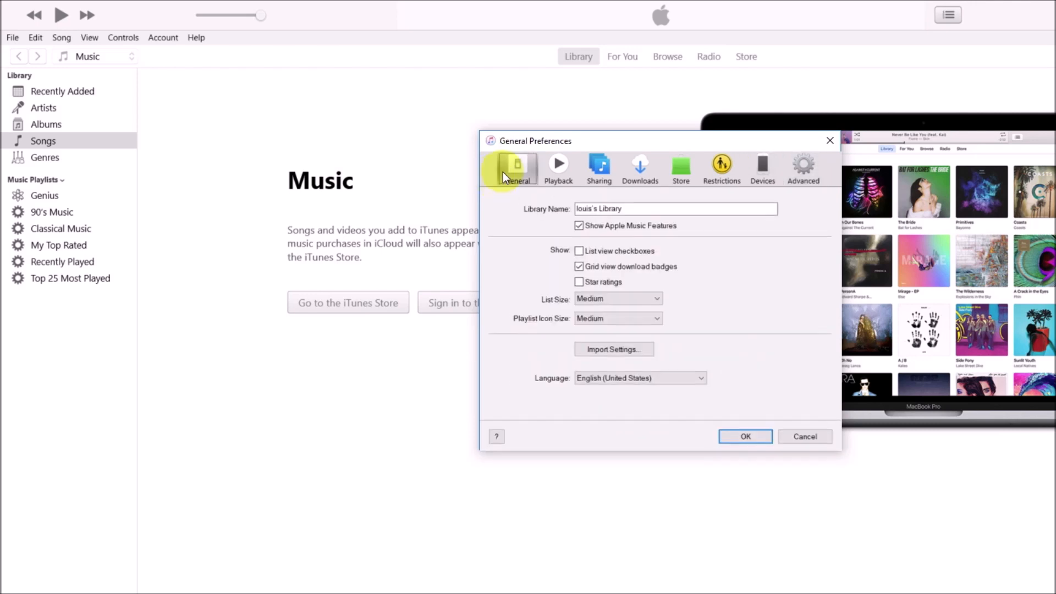
click(628, 352)
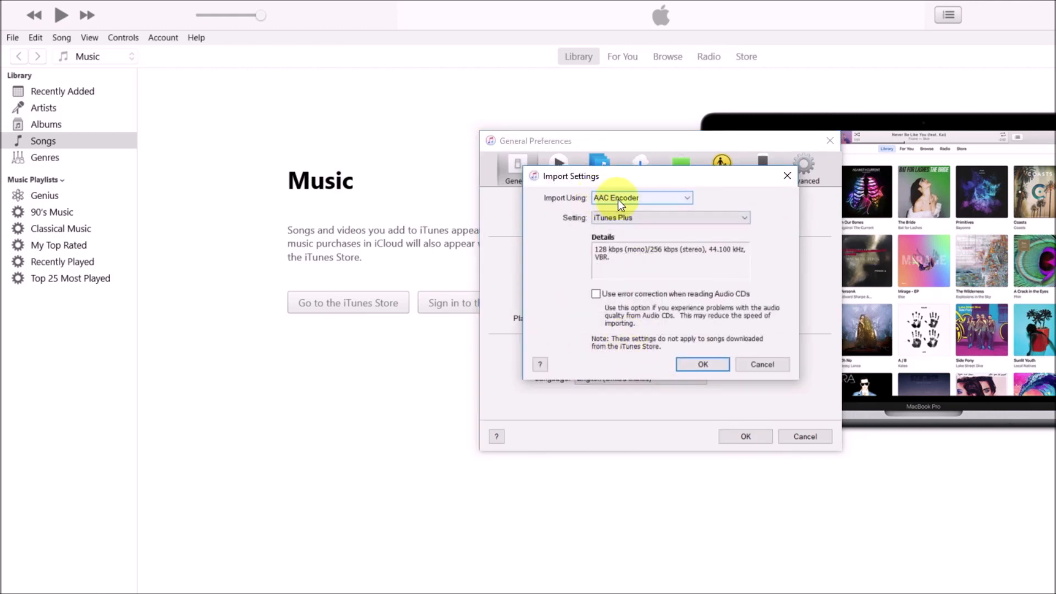
click(635, 199)
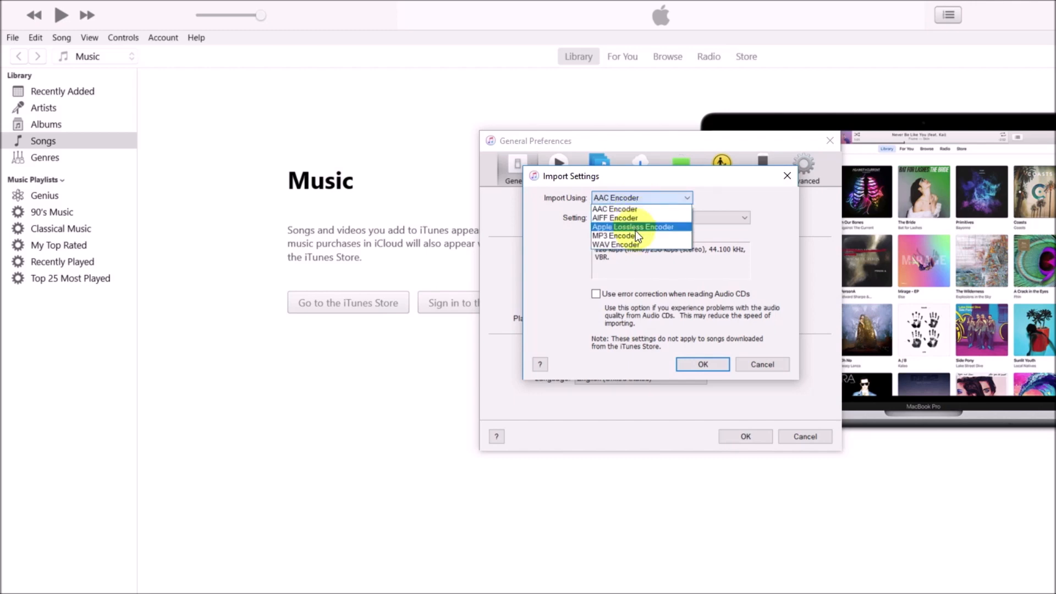
click(635, 235)
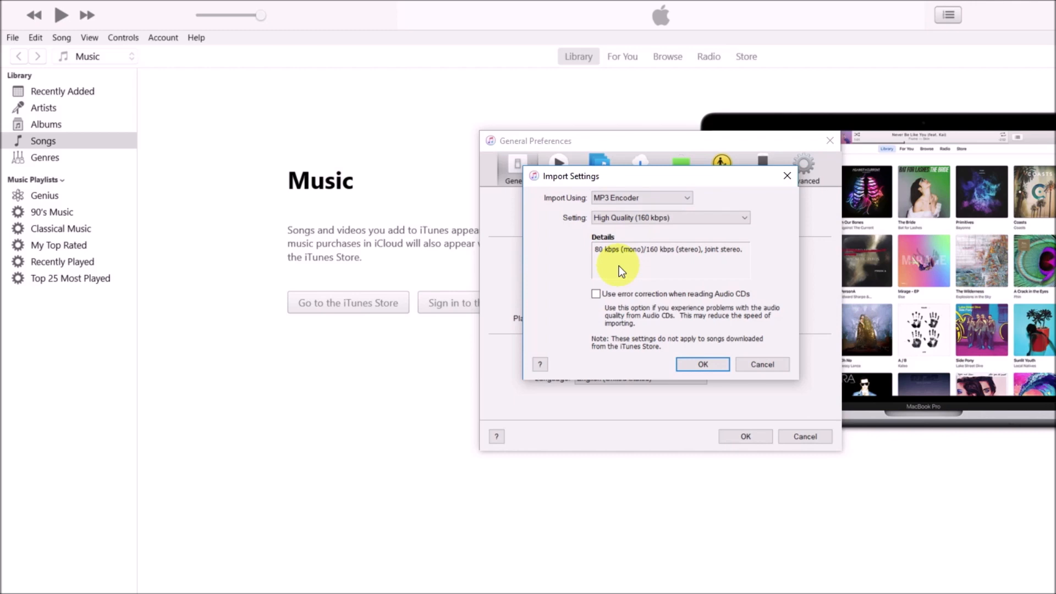
click(684, 214)
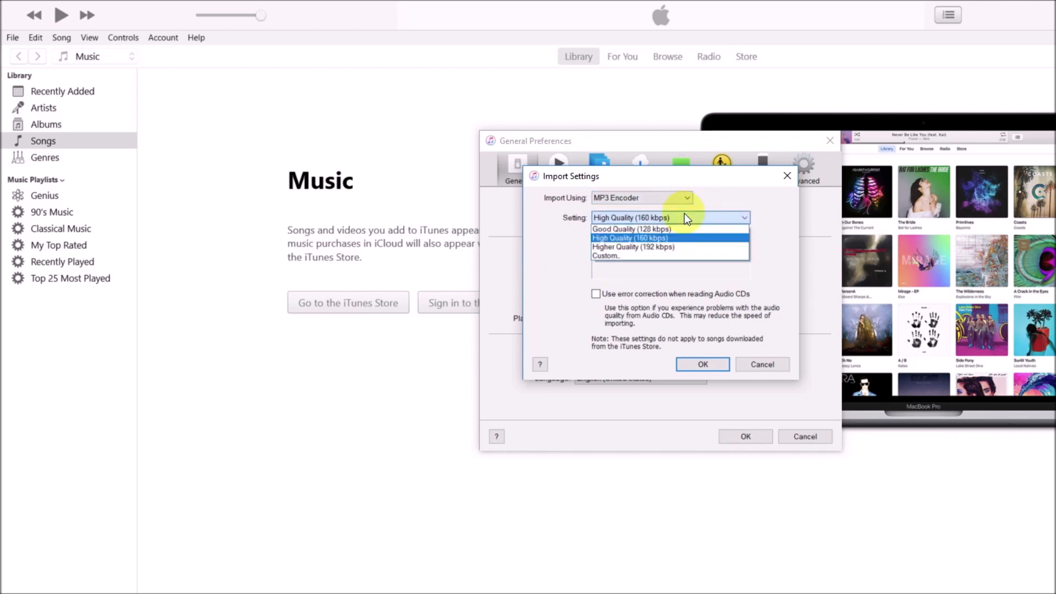
click(684, 217)
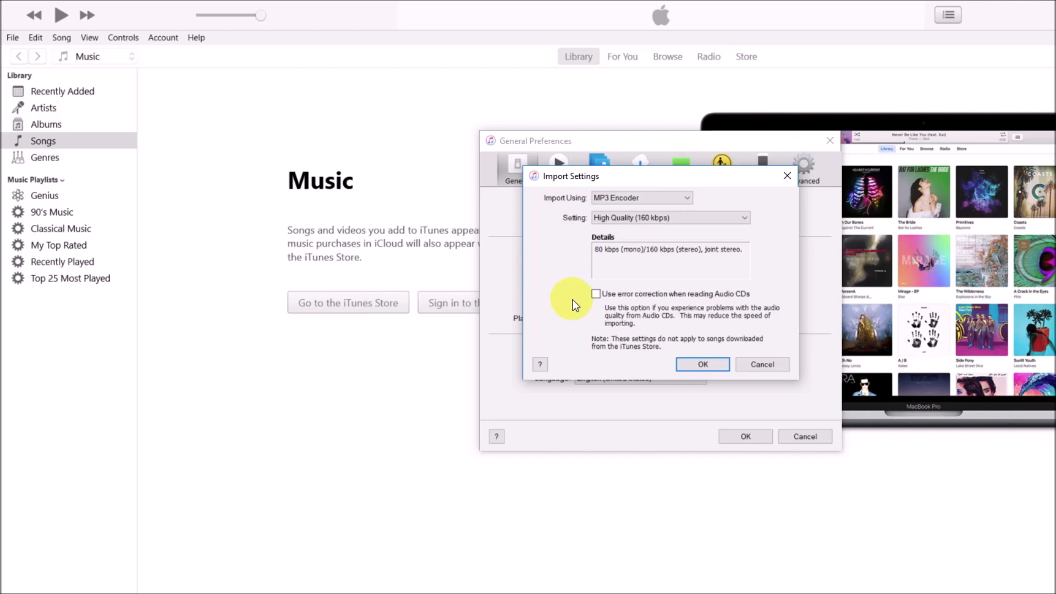
click(700, 364)
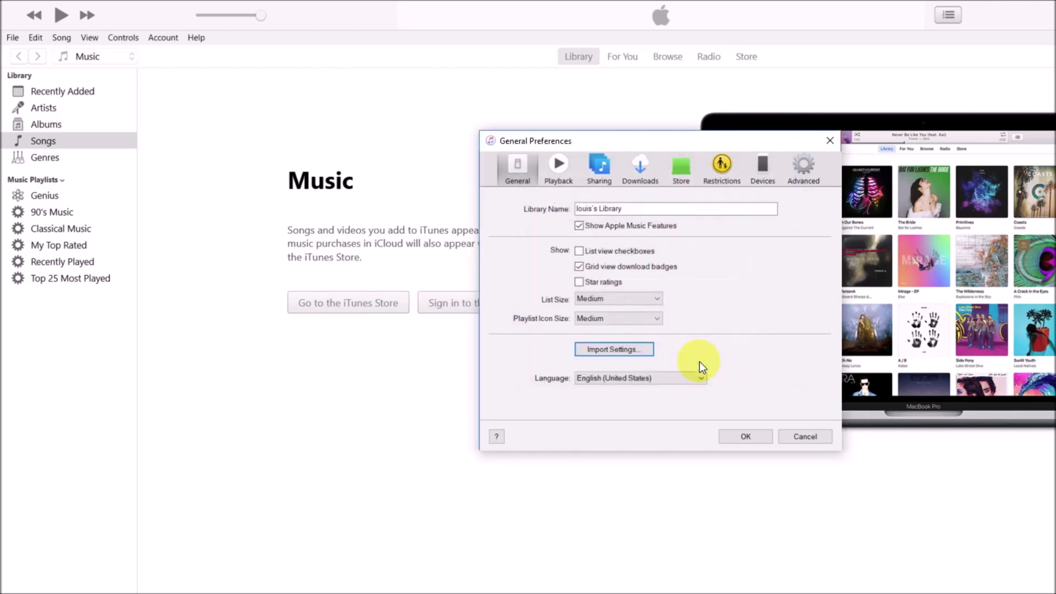
click(744, 437)
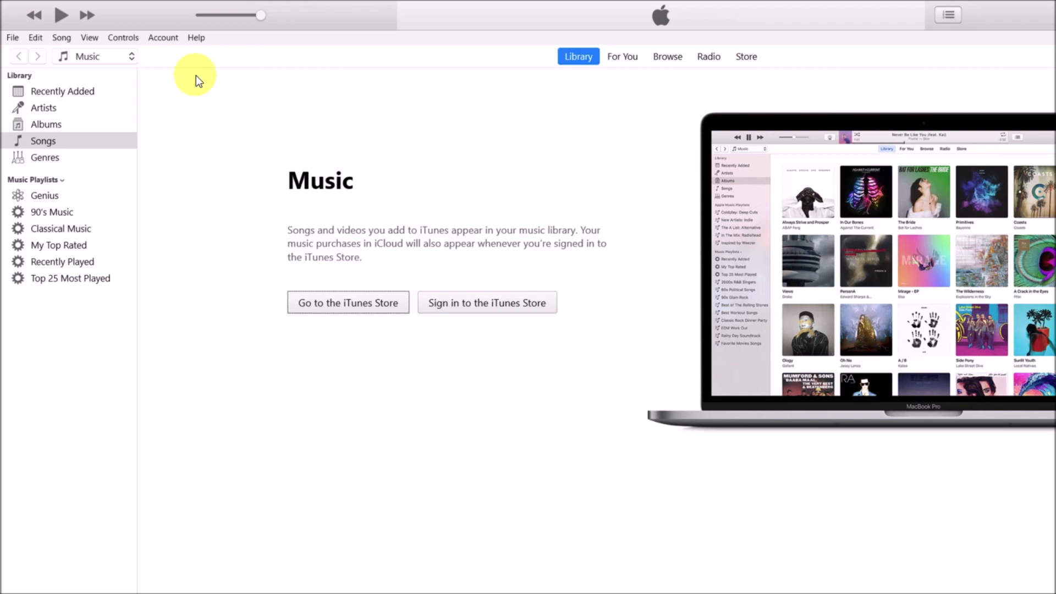
Start adding a folder to the library and browse to the egolf_music folder on the My Passport (E:) drive.
click(11, 37)
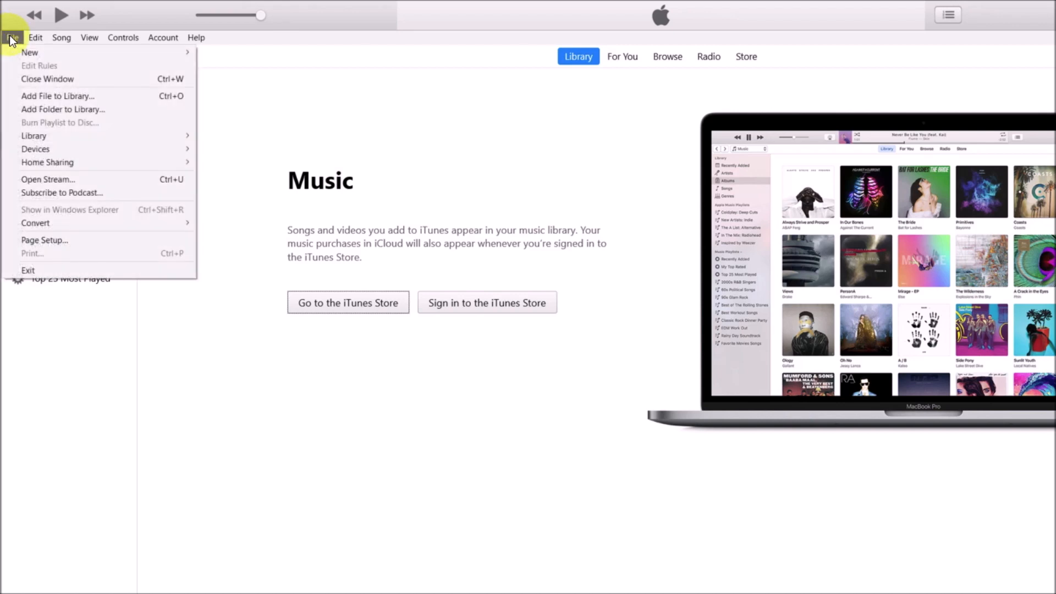
mouse_move(27, 50)
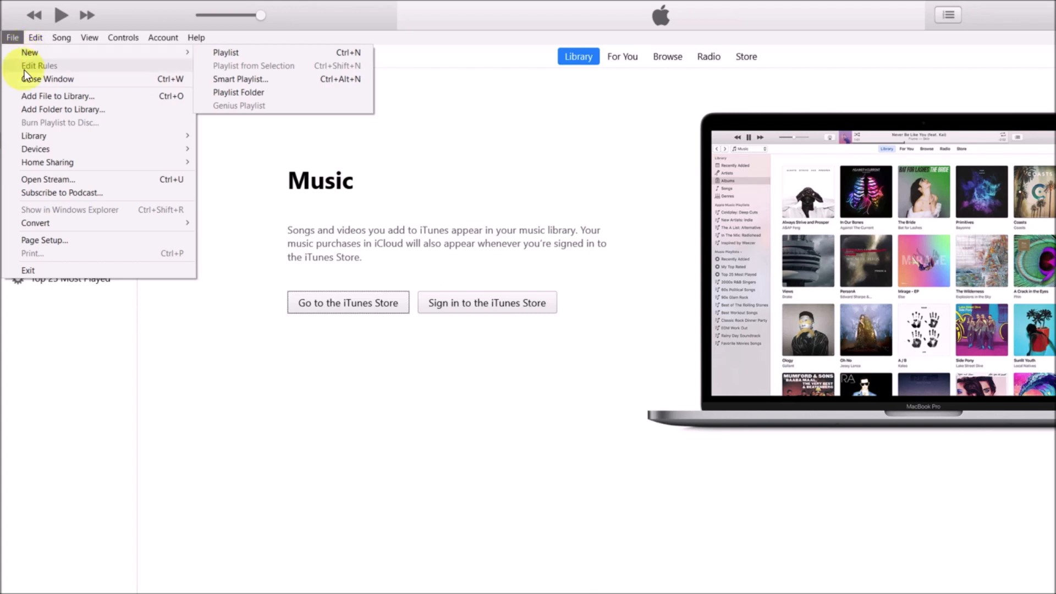
click(22, 108)
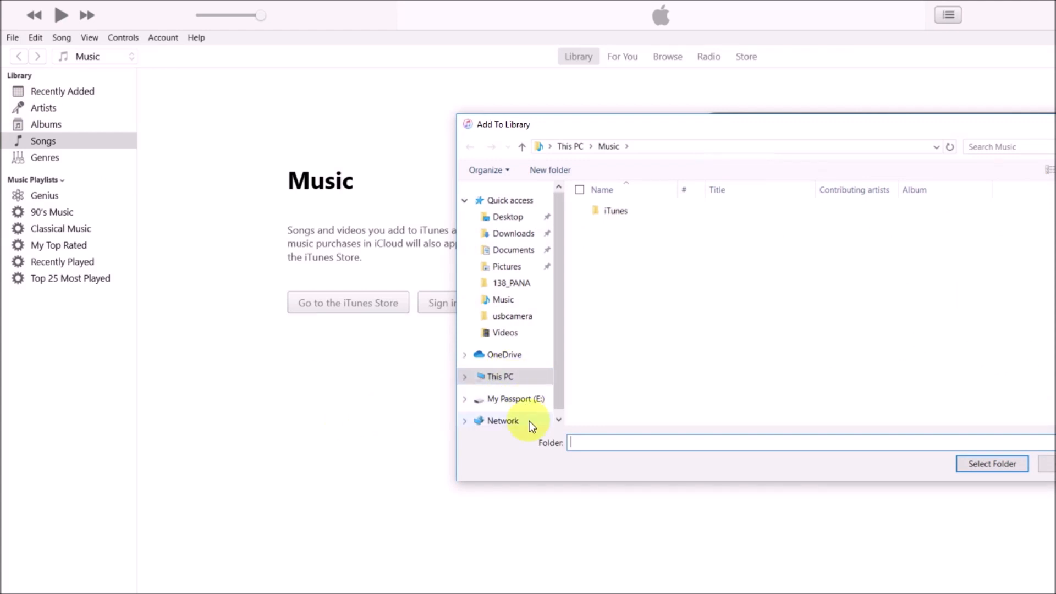
click(530, 400)
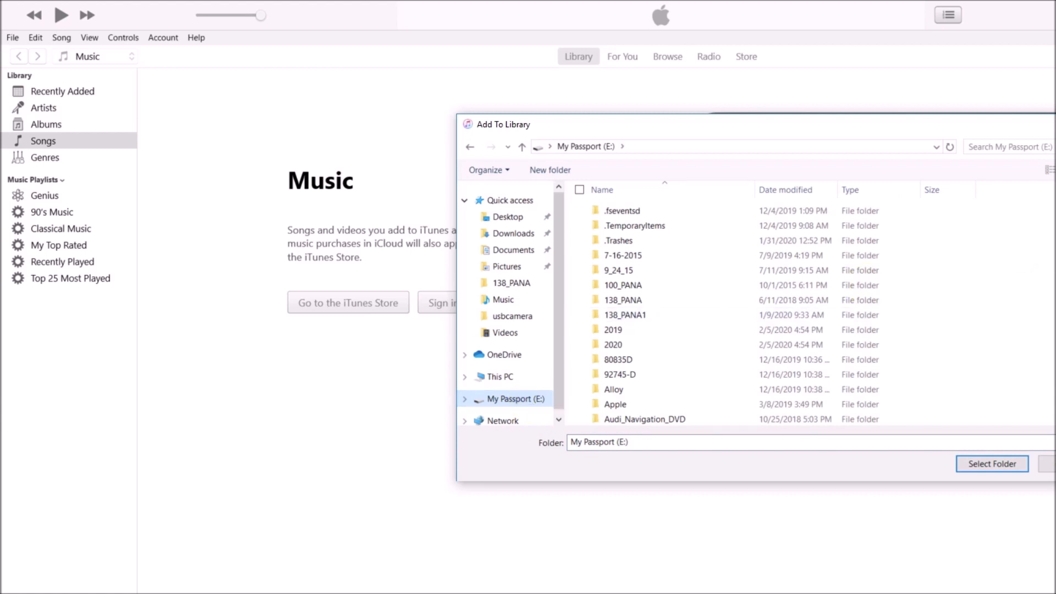
scroll(660, 308, down, 8)
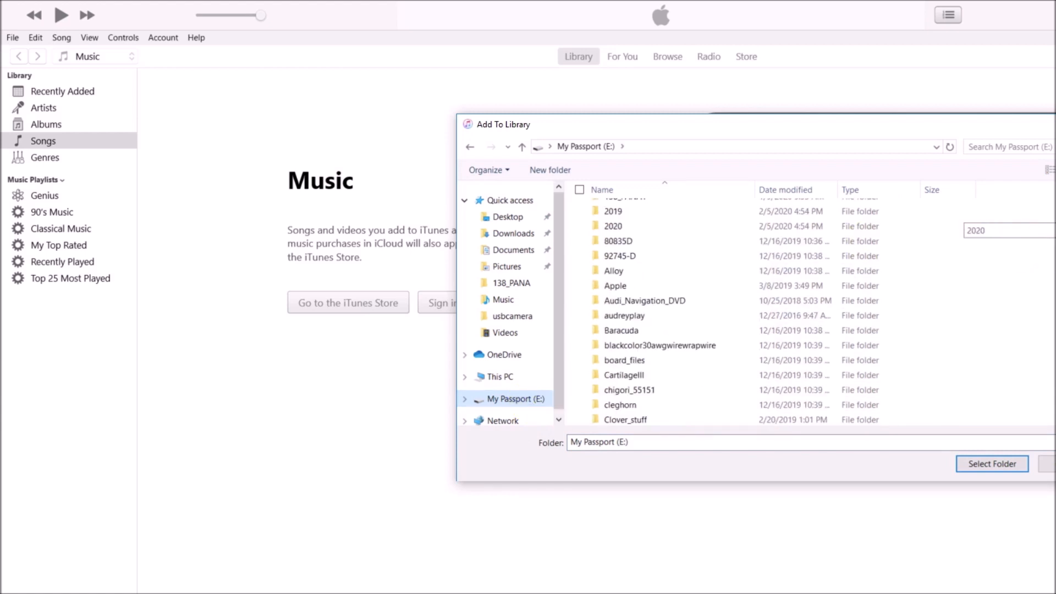
scroll(660, 308, down, 1)
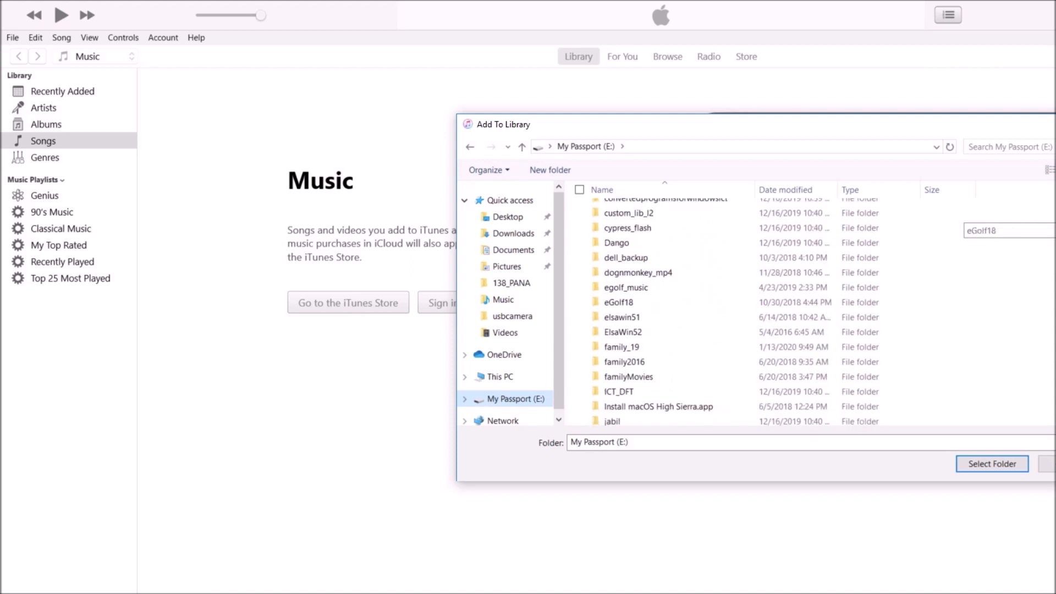
click(622, 290)
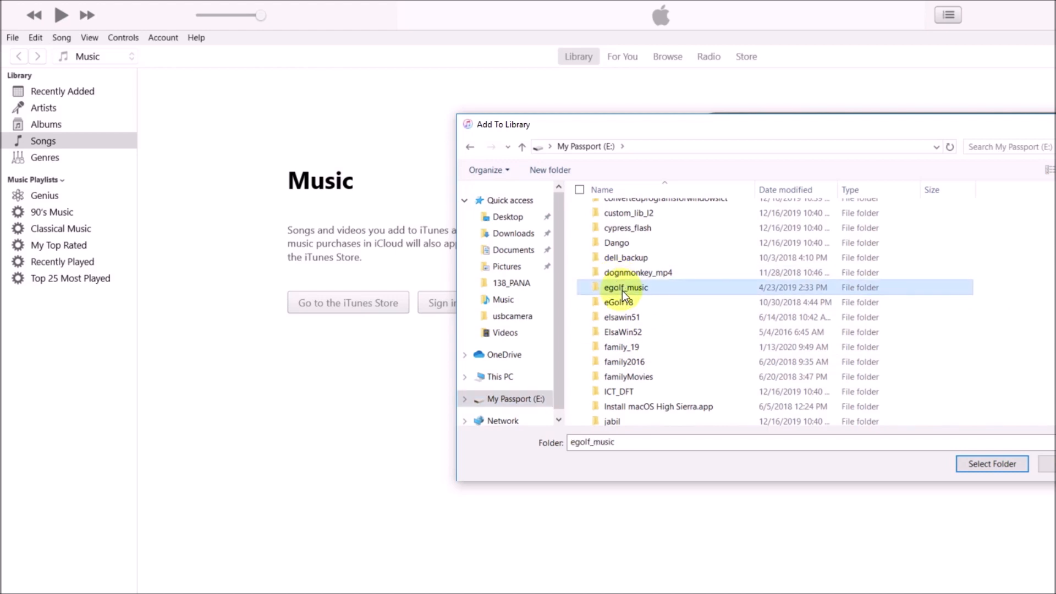
double_click(622, 291)
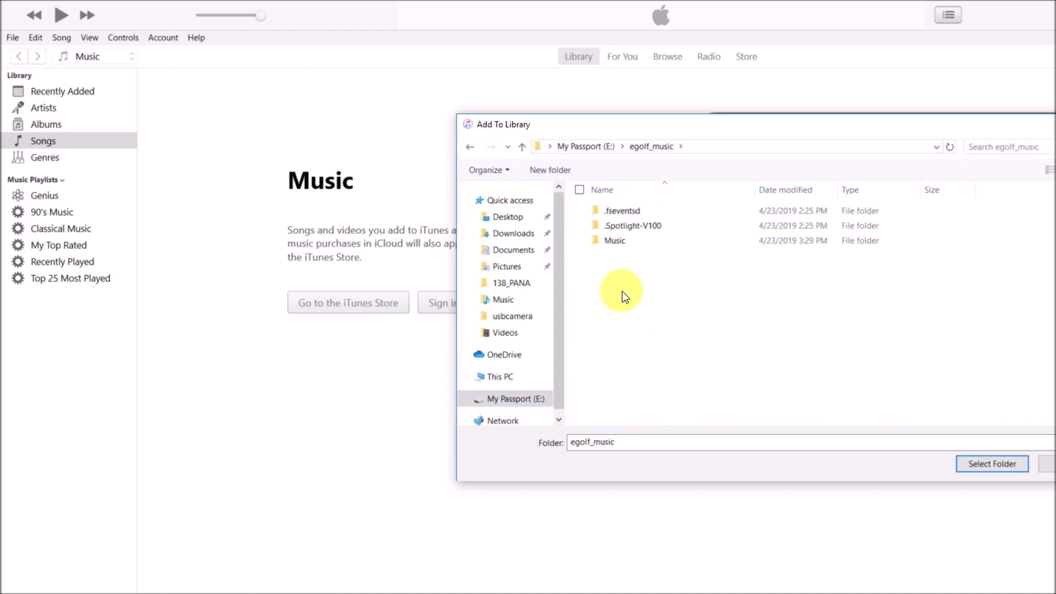
Look inside the Music subfolder of egolf_music, return to its parent, and add that Music folder to the library.
click(613, 243)
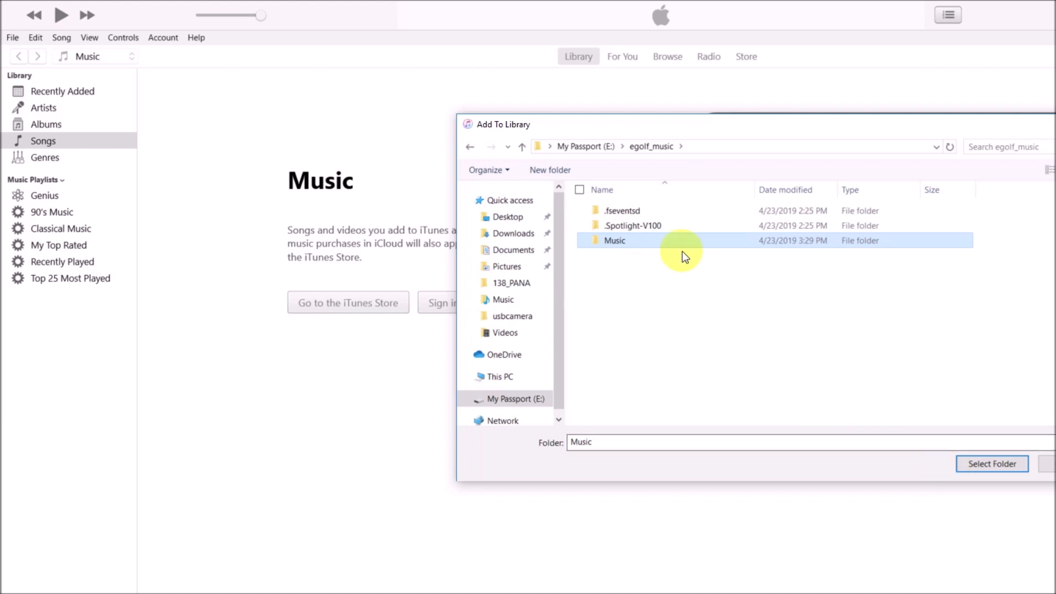
double_click(668, 245)
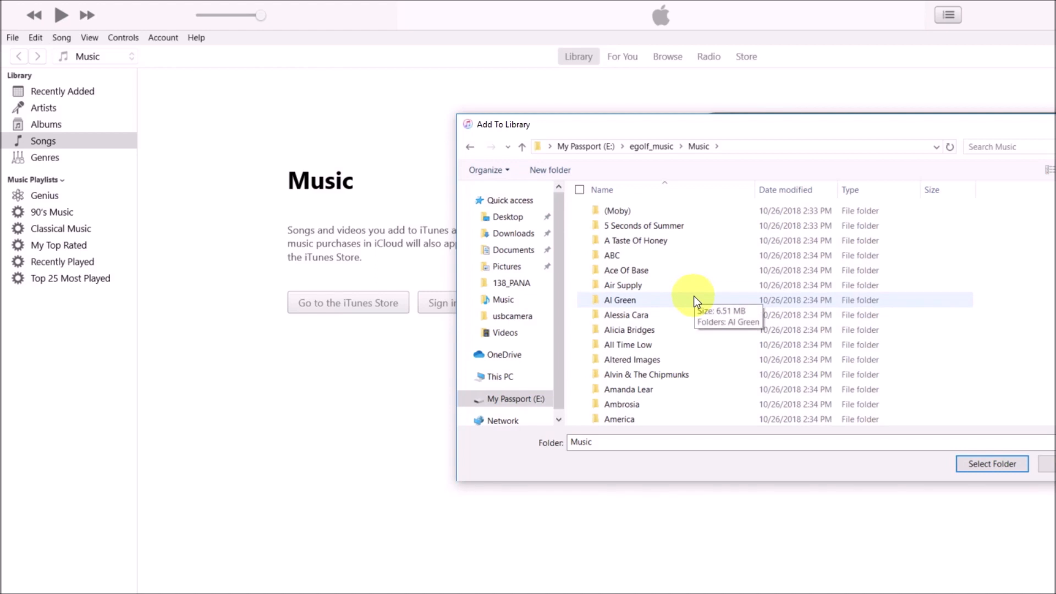
click(646, 146)
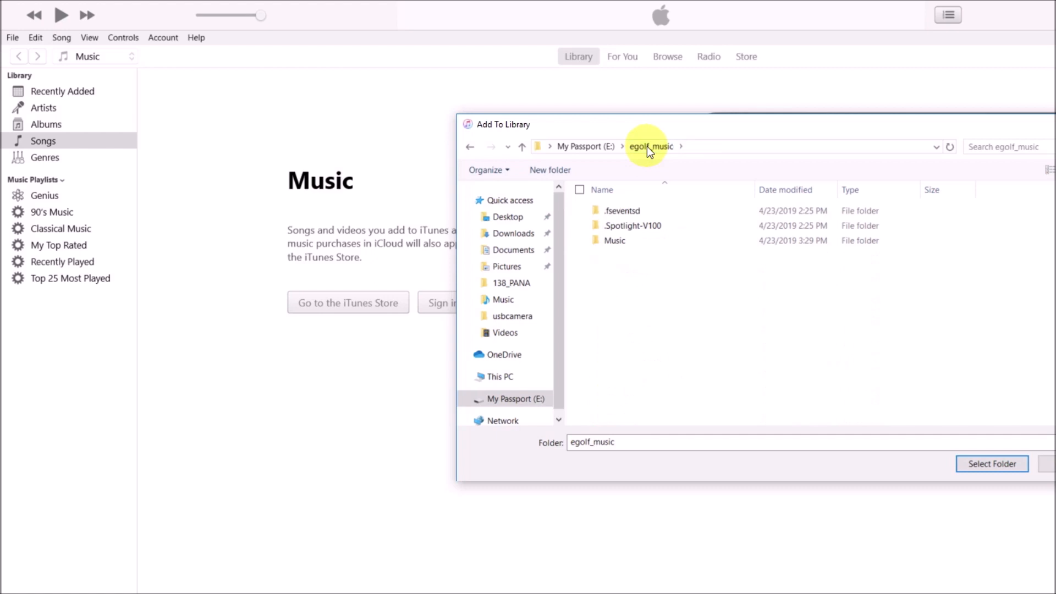
click(615, 242)
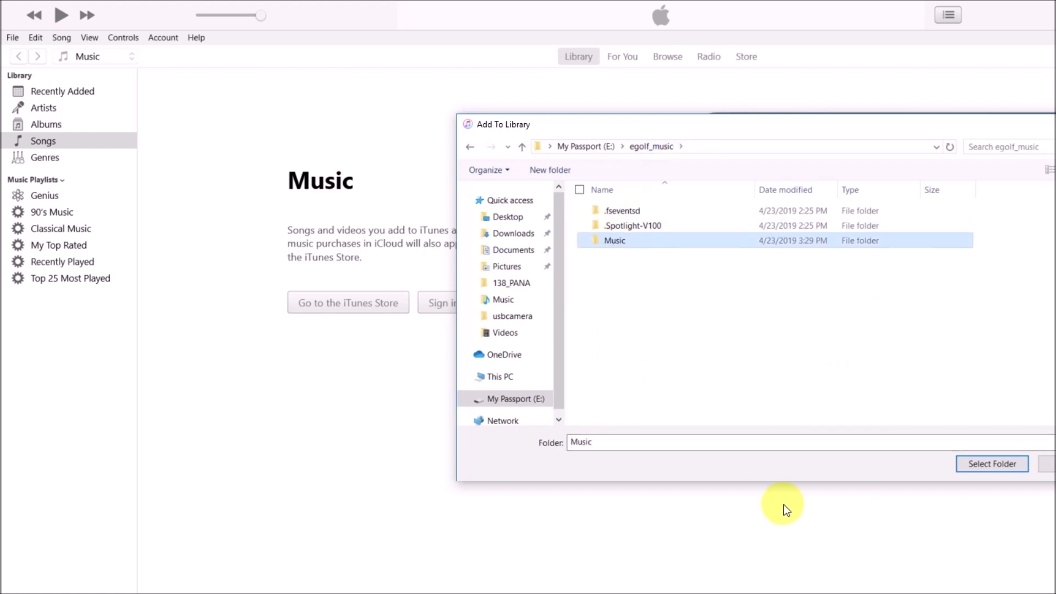
click(992, 463)
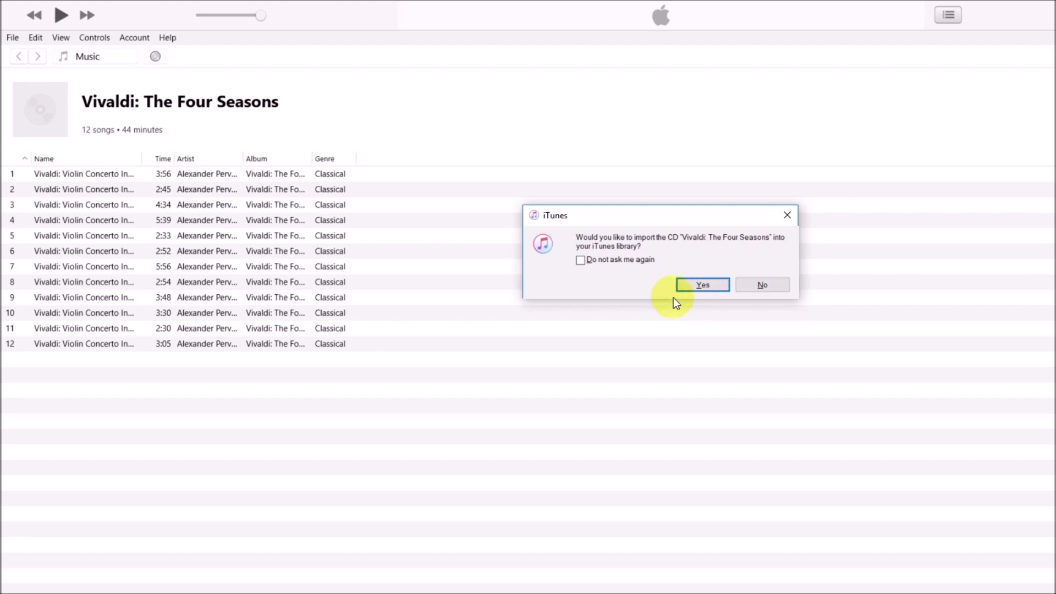
Import the CD "Vivaldi: The Four Seasons" into the iTunes library and dismiss the conversion error message.
click(702, 285)
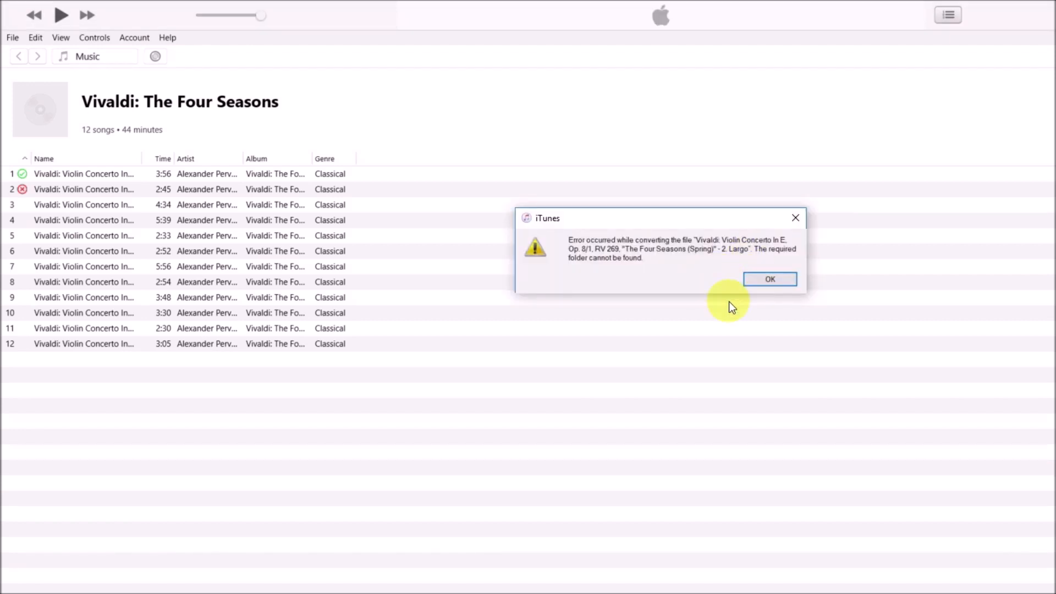
click(783, 278)
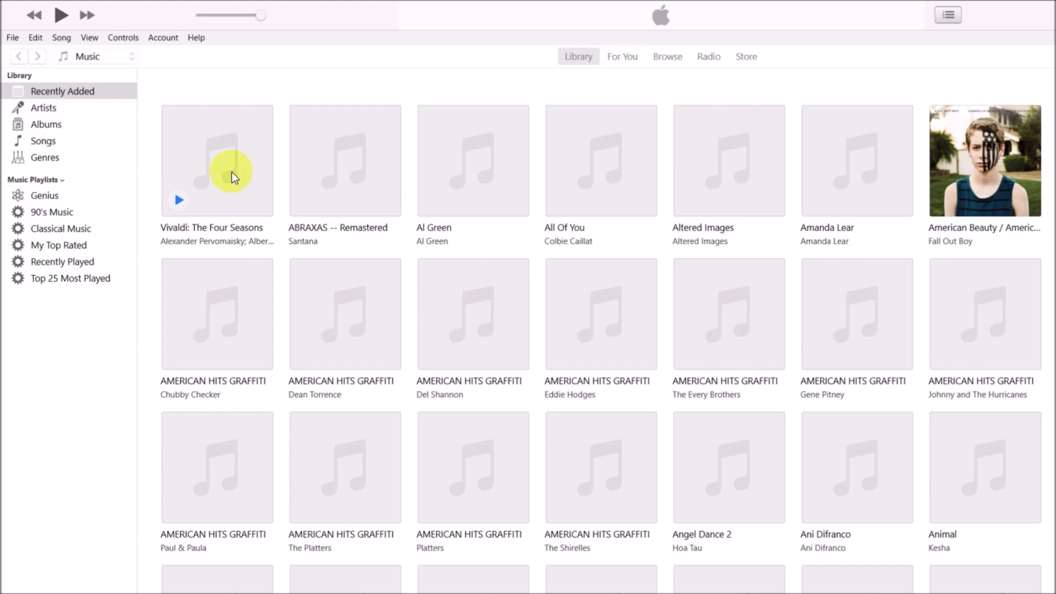
Open the Vivaldi: The Four Seasons album in the recently added music and briefly play its Allegro track, pausing it again.
click(229, 201)
click(440, 360)
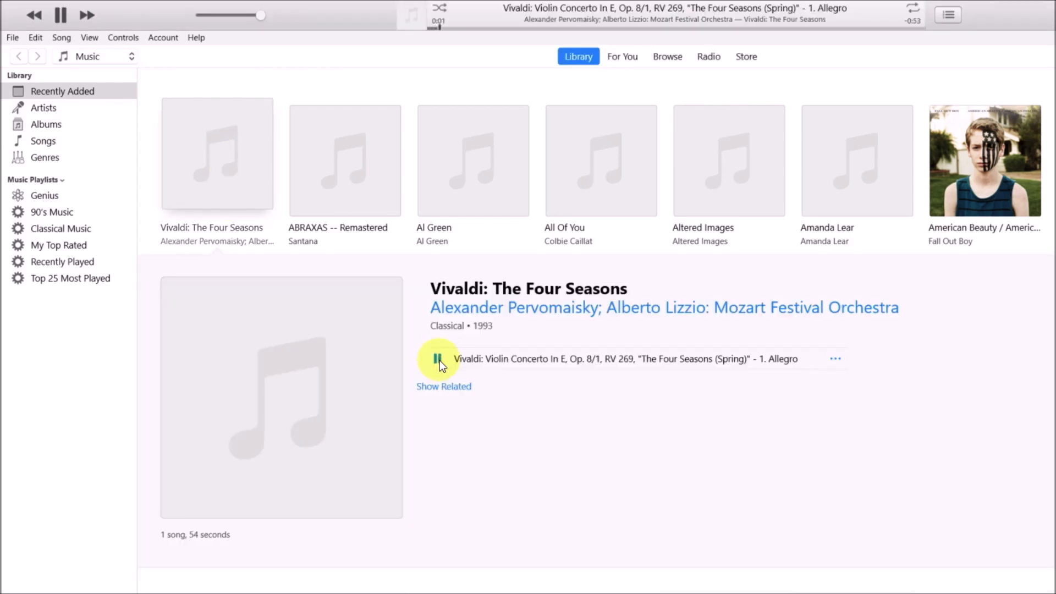
click(437, 359)
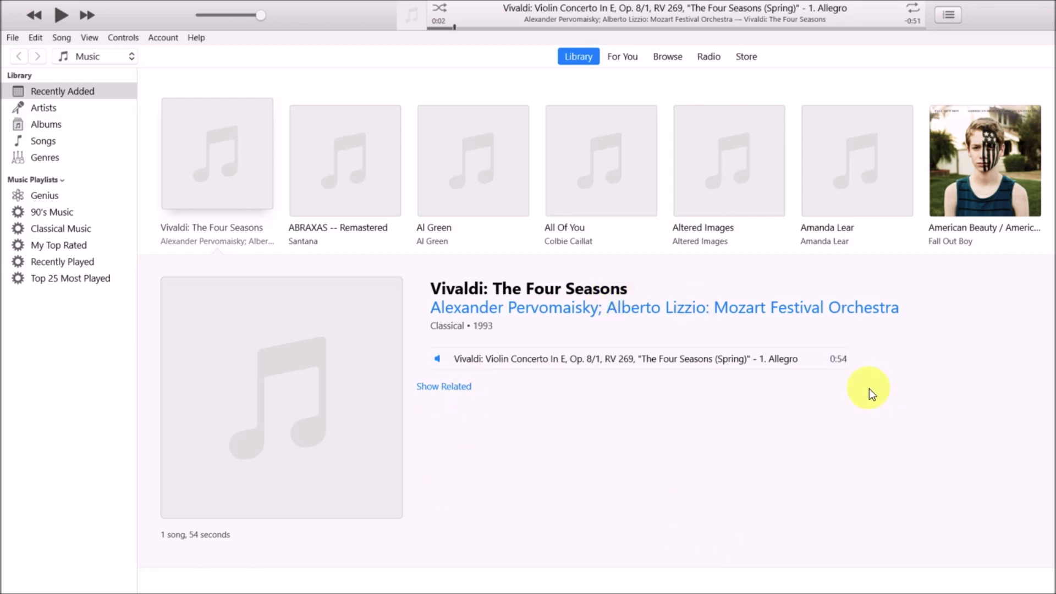
Review the song info details of the Vivaldi Allegro track, including its artist field, and close the info window.
click(612, 364)
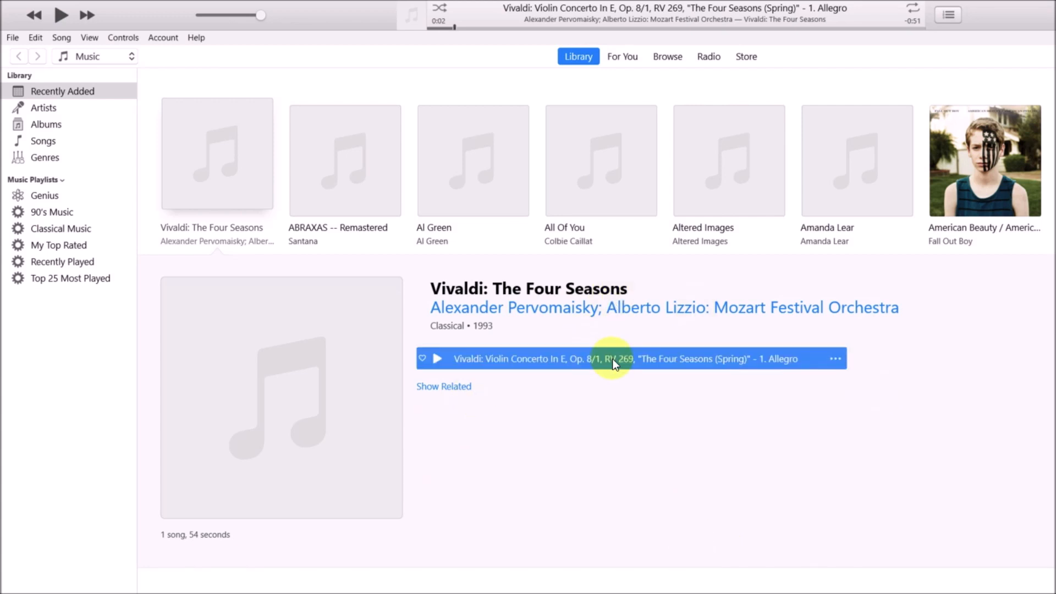
right_click(614, 364)
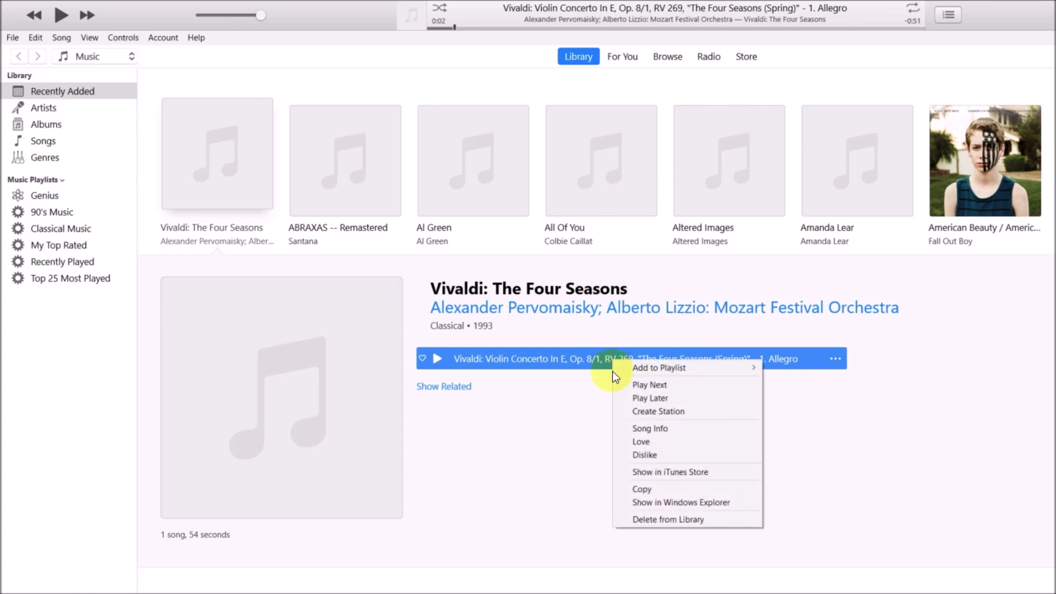
click(645, 428)
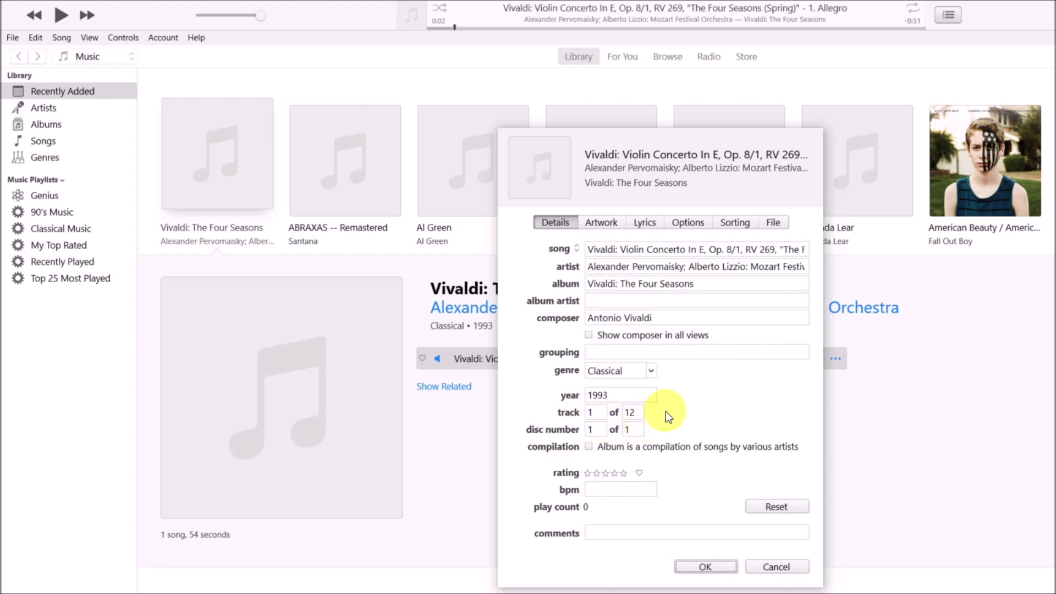
click(670, 265)
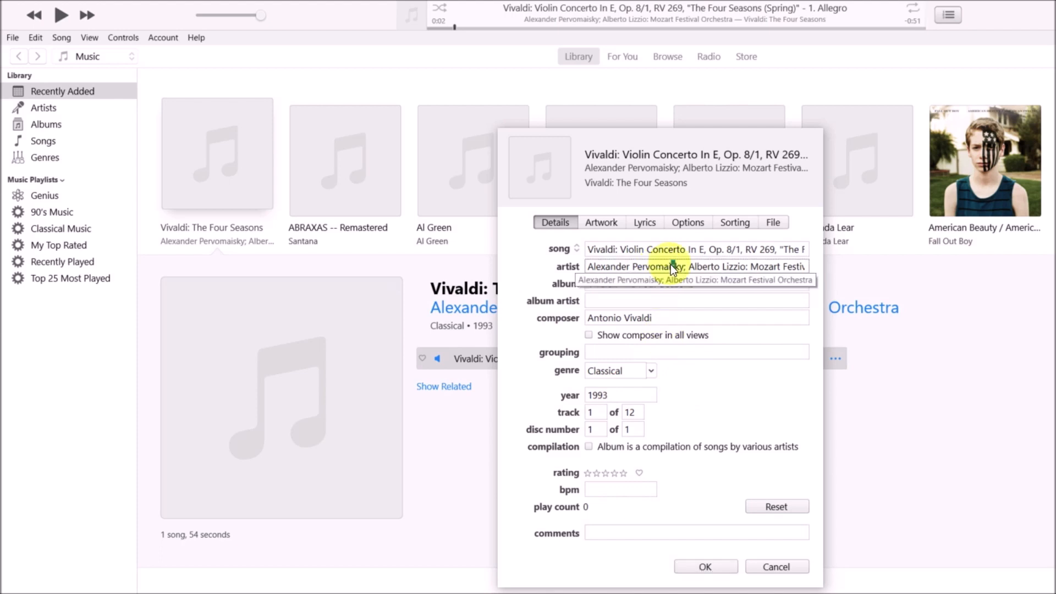
click(723, 566)
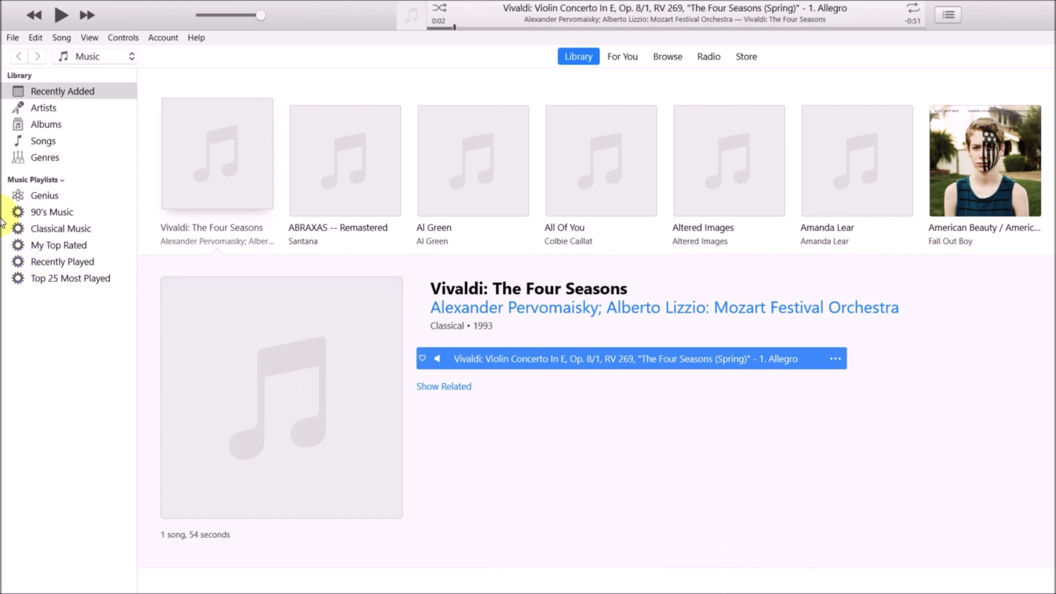
Show the library's song list and create a new playlist named 80s.
click(39, 142)
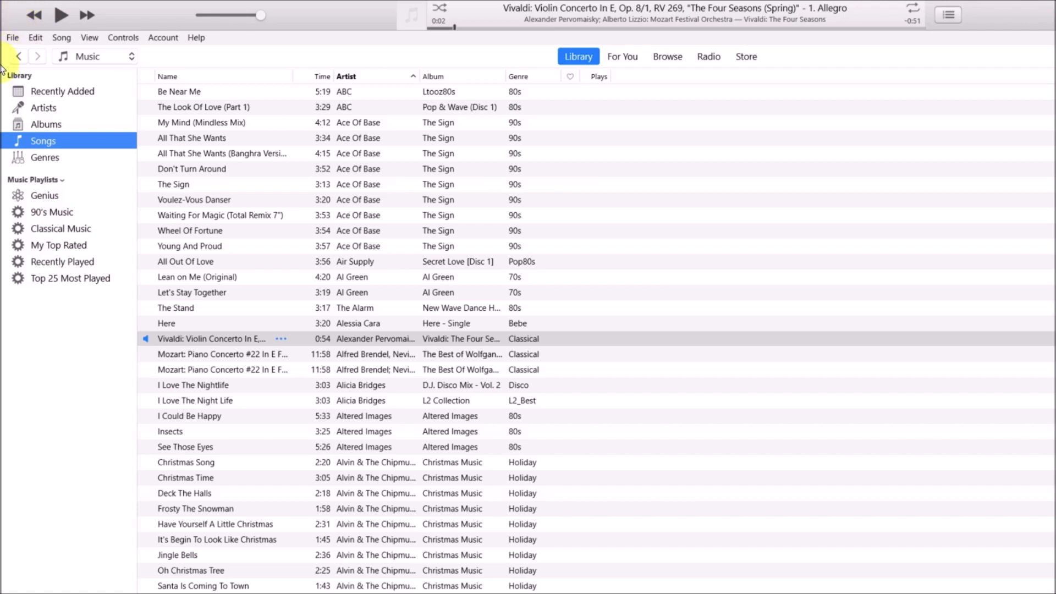
click(12, 39)
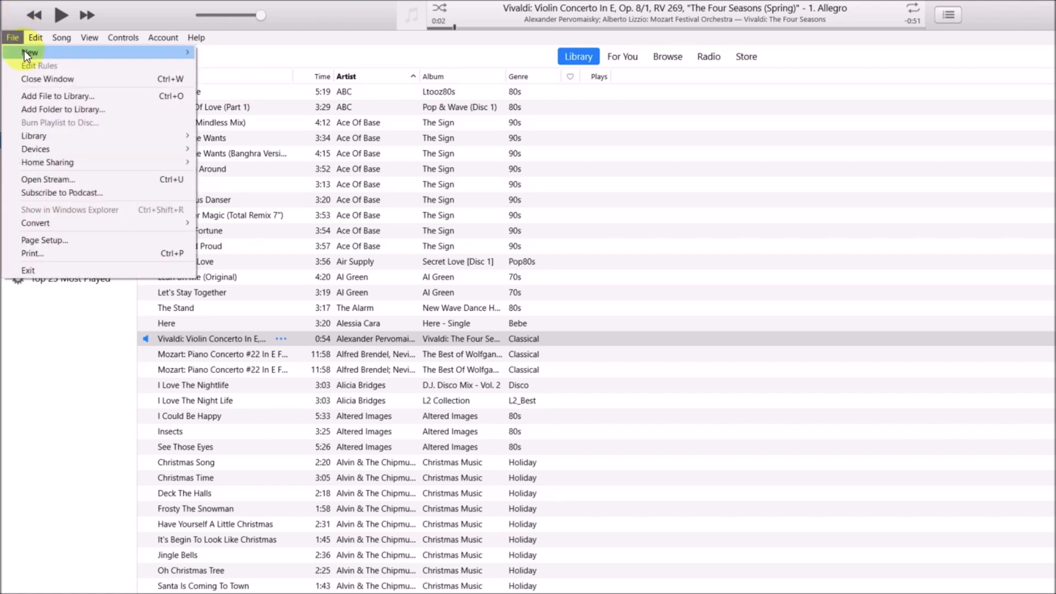
mouse_move(24, 51)
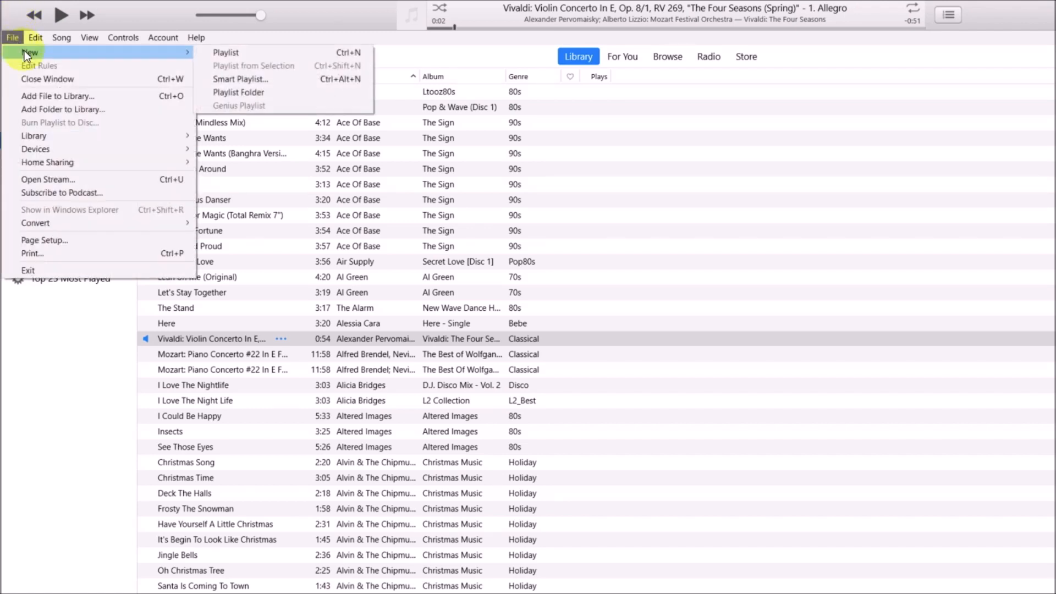
click(240, 52)
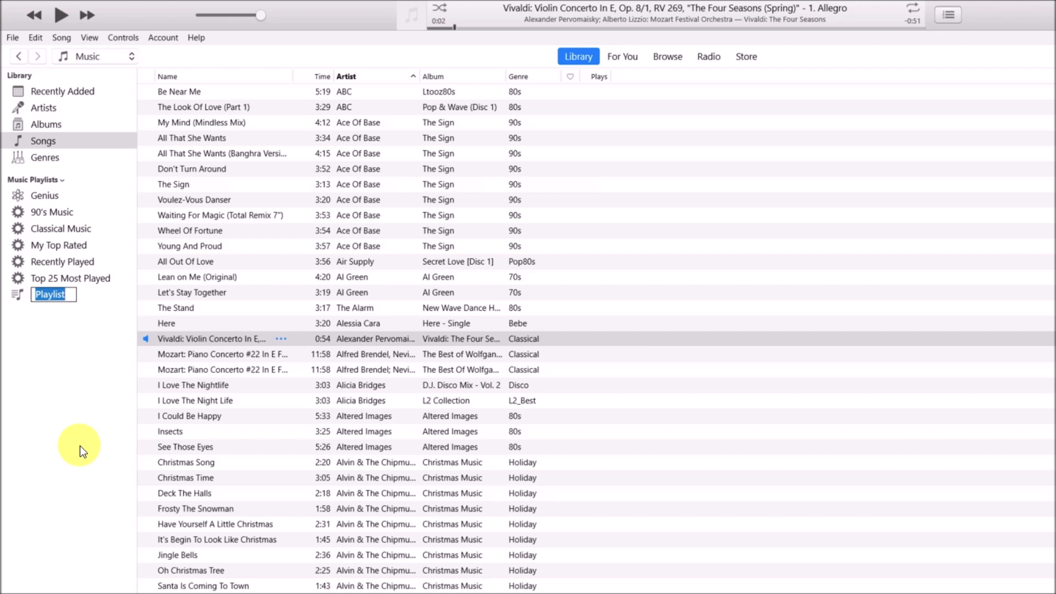
text(80s)
key(Return)
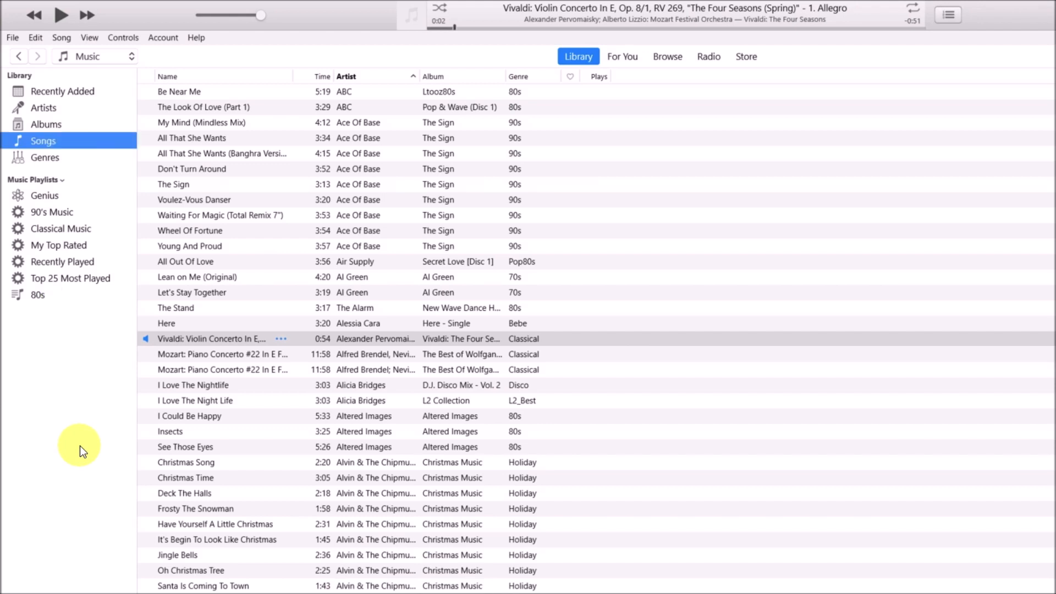
Sort the song list by genre and find where the 80s songs begin.
click(522, 75)
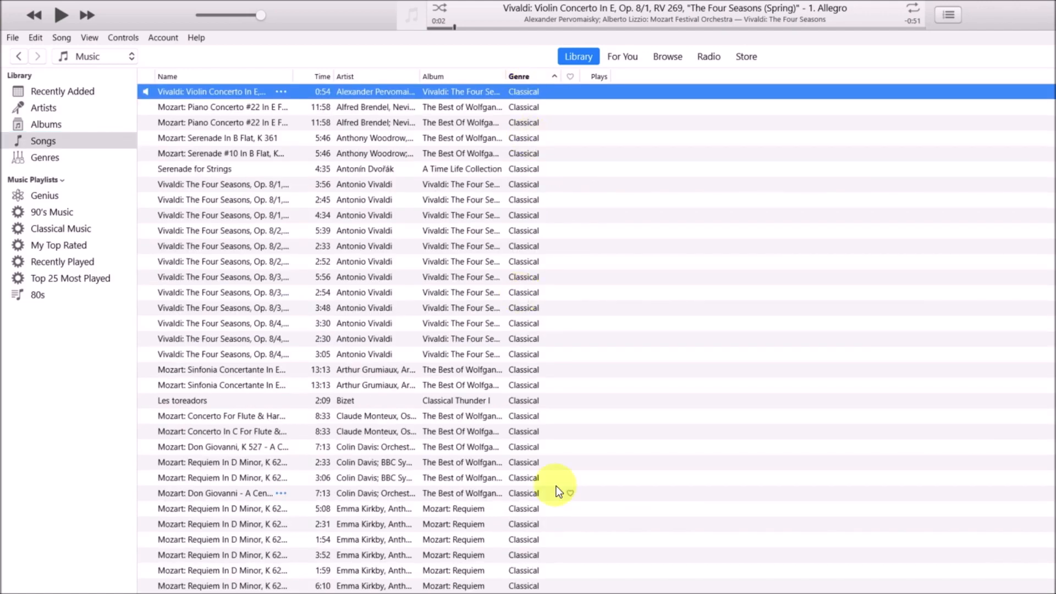
scroll(510, 550, down, 3)
scroll(510, 550, down, 9)
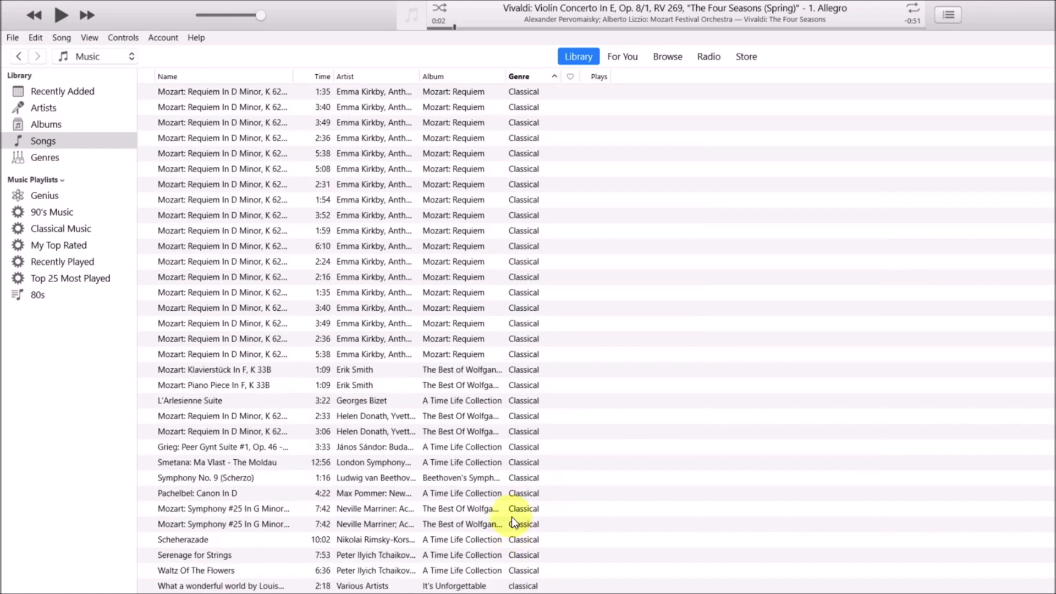
scroll(512, 518, down, 15)
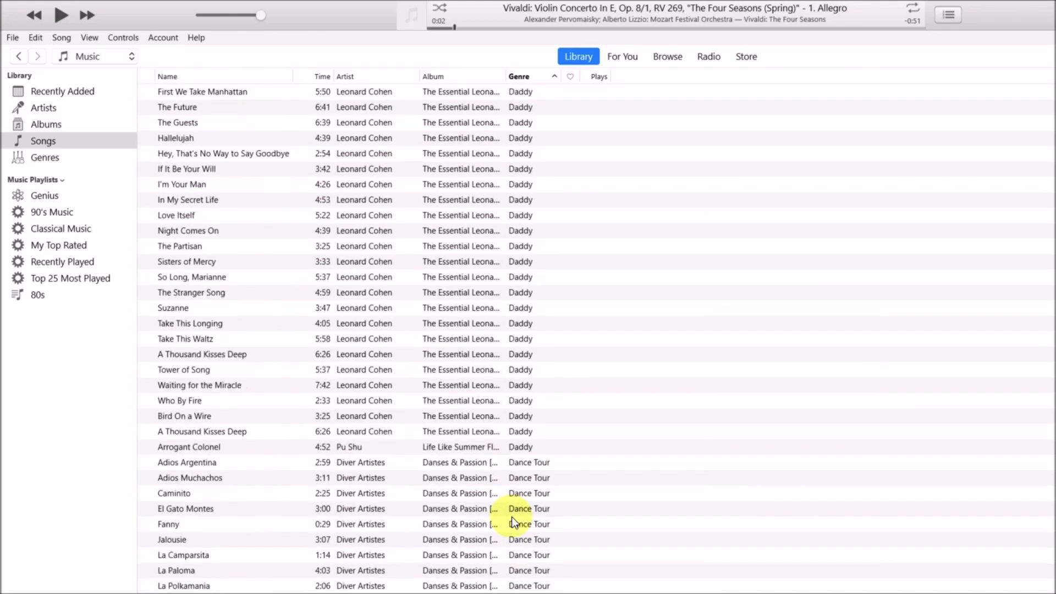
scroll(511, 521, down, 7)
scroll(516, 503, down, 12)
scroll(516, 486, down, 20)
scroll(961, 371, up, 2)
scroll(961, 371, up, 5)
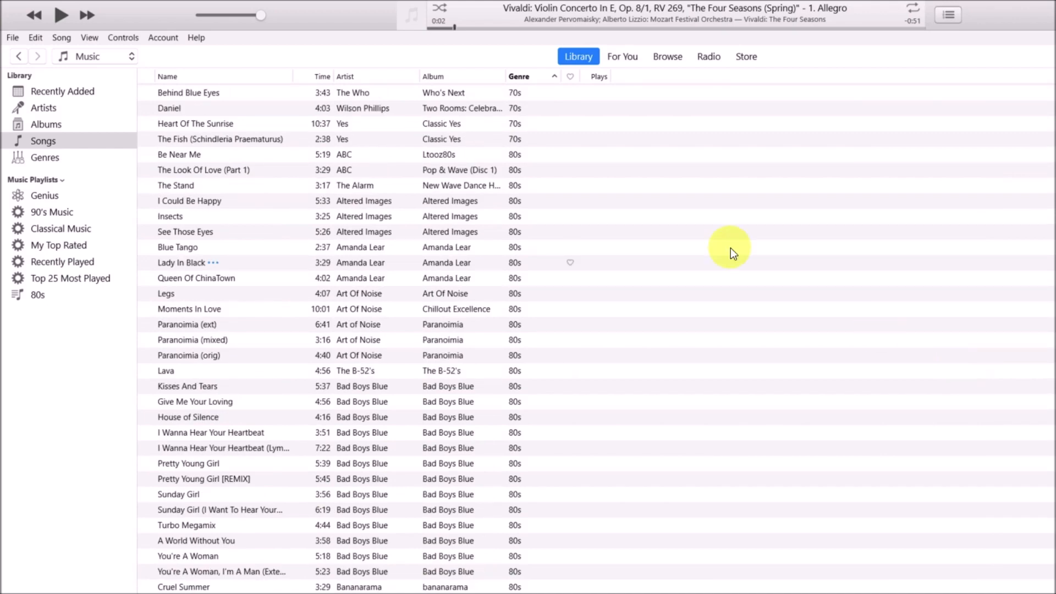
Select all songs of the 80s genre, from Be Near Me by ABC through Sometimes (Dr.Hirsch) by Yello.
click(259, 156)
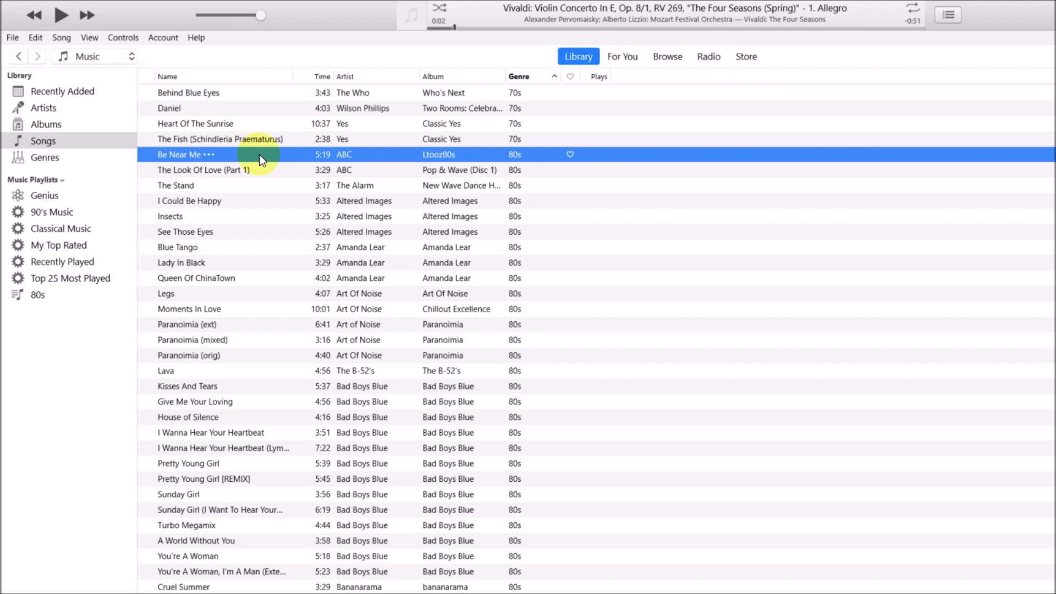
key(shift+Down)
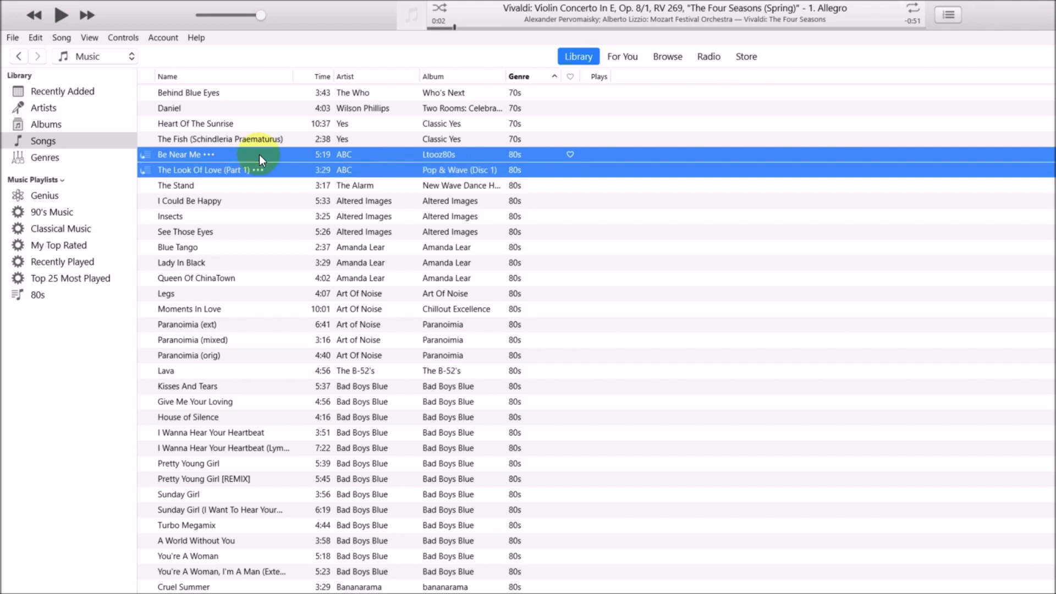
key(shift+Down)
key(shift+Down)
key(shift+Down)
key(shift+Down)
key(shift+Down)
key(shift+Down)
key(shift+Down)
key(shift+Down)
key(shift+Down)
key(shift+Down)
key(shift+Down)
key(shift+Down)
key(shift+Down)
key(shift+Down)
key(shift+Down)
key(shift+Down)
key(shift+Down)
key(shift+Down)
key(shift+Down)
key(shift+Down)
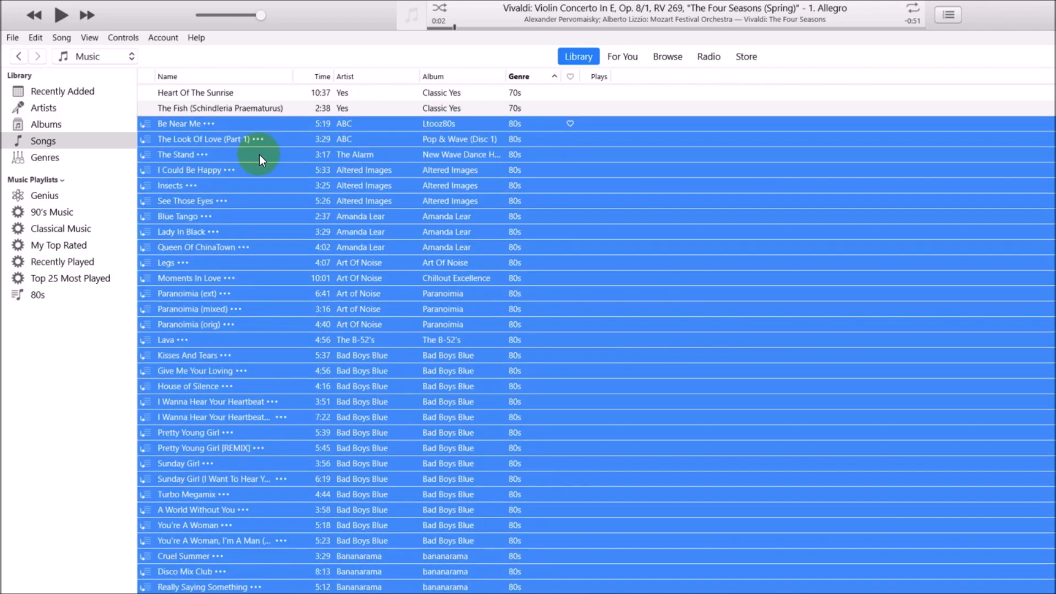
key(shift+Down)
key(shift+Down)
key(shift+Down)
key(shift+Down)
key(shift+Down)
key(shift+Down)
key(shift+Down)
key(shift+Down)
key(shift+Down)
key(shift+Down)
key(shift+Down)
key(shift+Down)
key(shift+Down)
key(shift+Down)
key(shift+Down)
key(shift+Down)
key(shift+Down)
key(shift+Down)
key(shift+Down)
key(shift+Down)
key(shift+Down)
key(shift+Down)
key(shift+Down)
key(shift+Down)
key(shift+Down)
key(shift+Down)
key(shift+Down)
key(shift+Down)
key(shift+Down)
key(shift+Down)
key(shift+Down)
key(shift+Down)
key(shift+Down)
key(shift+Down)
key(shift+Down)
key(shift+Down)
key(shift+Down)
key(shift+Down)
key(shift+Down)
key(shift+Down)
key(shift+Down)
key(shift+Down)
key(shift+Down)
key(shift+Down)
key(shift+Down)
key(shift+Down)
key(shift+Down)
key(shift+Down)
key(shift+Down)
key(shift+Down)
key(shift+Down)
key(shift+Down)
key(shift+Down)
key(shift+Down)
key(shift+Down)
key(shift+Down)
key(shift+Down)
key(shift+Down)
key(shift+Down)
key(shift+Down)
key(shift+Up)
key(shift+Up)
key(shift+Up)
key(shift+Up)
key(shift+Up)
key(shift+Up)
key(shift+Up)
key(shift+Up)
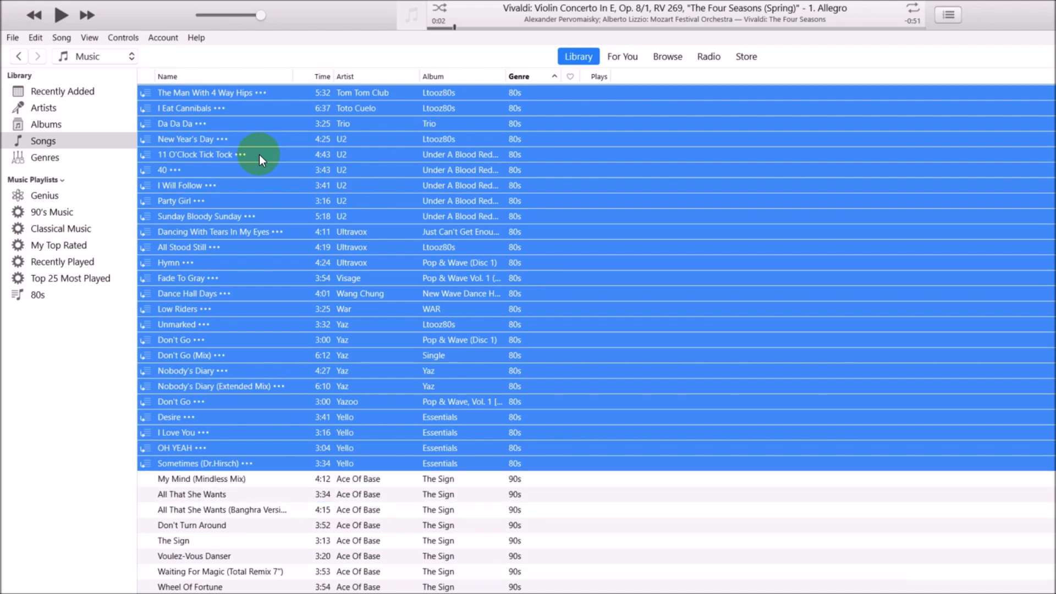
Add the selected 80s-genre songs to the 80s playlist and show the playlist's contents.
drag(259, 154, 70, 294)
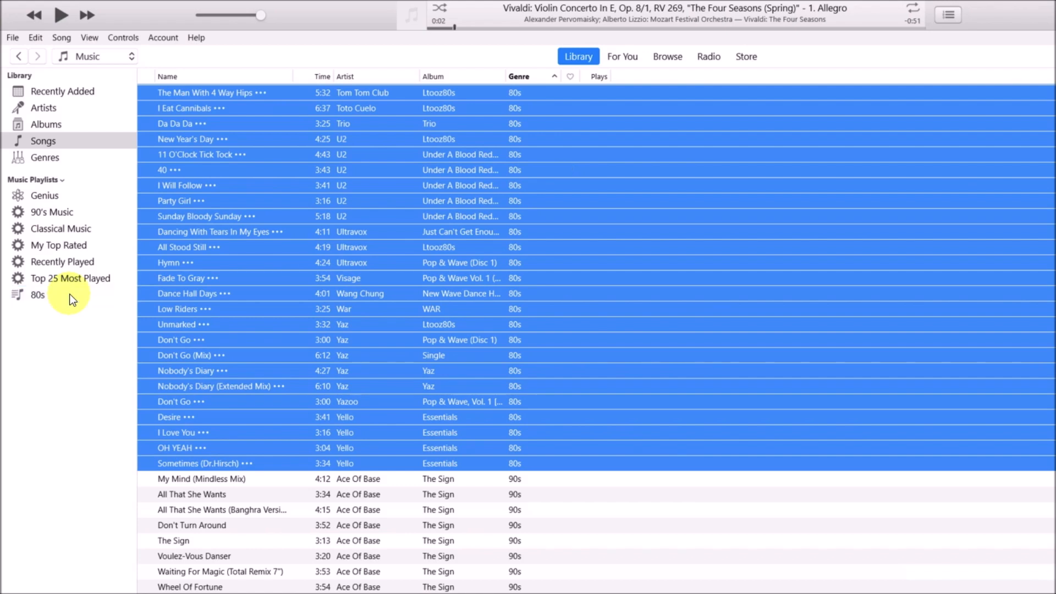
click(38, 295)
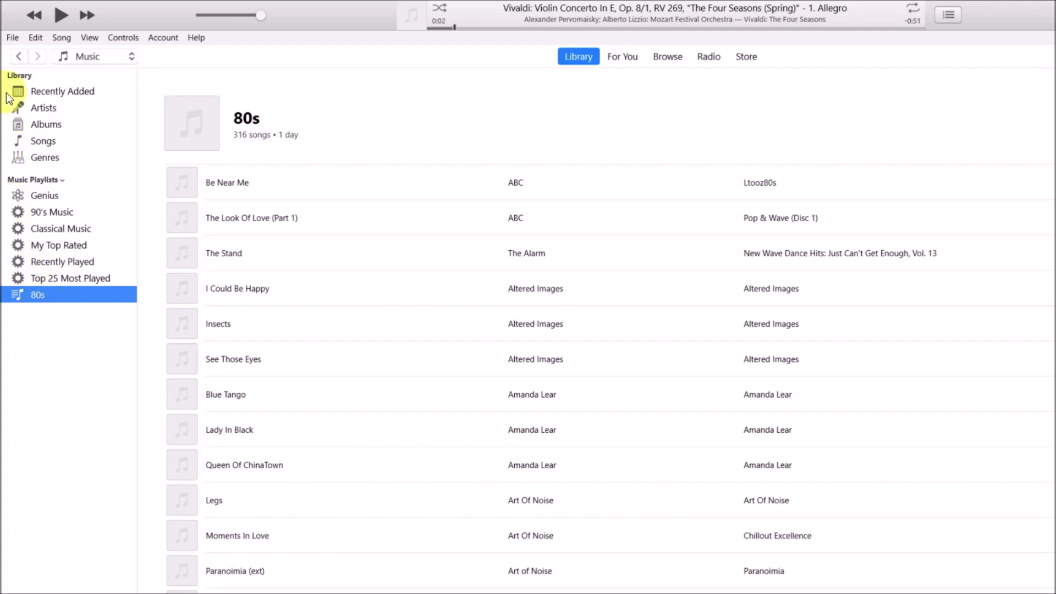
Create a new playlist named myfavorites and open it.
click(13, 39)
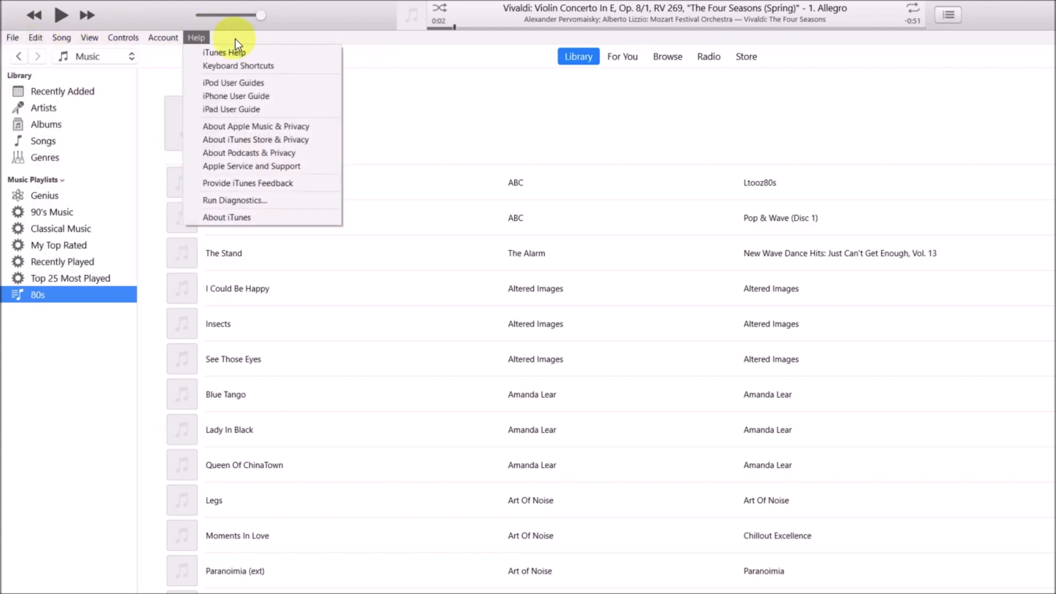
click(11, 37)
mouse_move(31, 52)
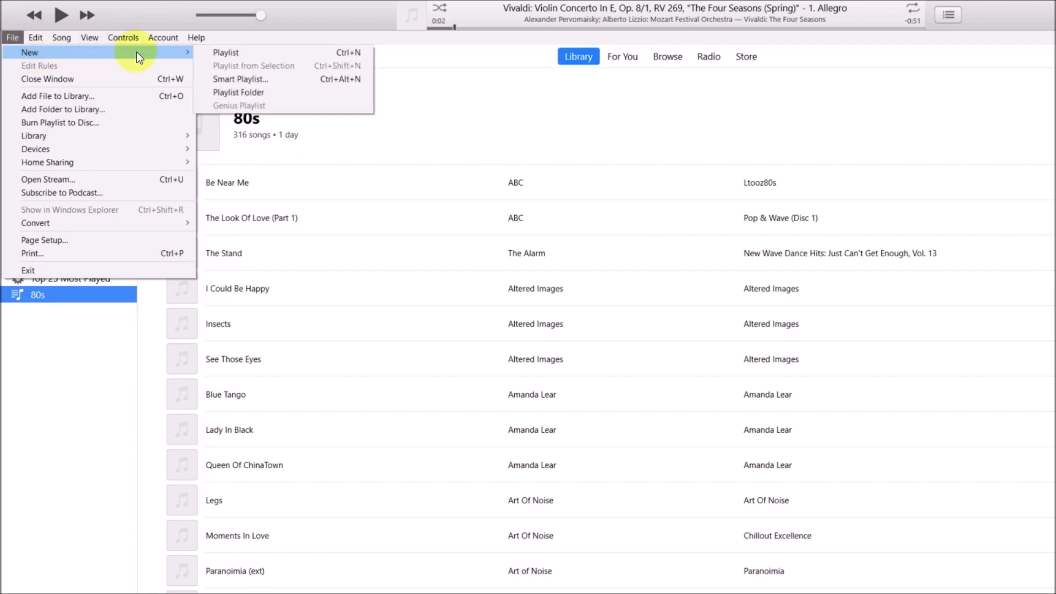
click(217, 52)
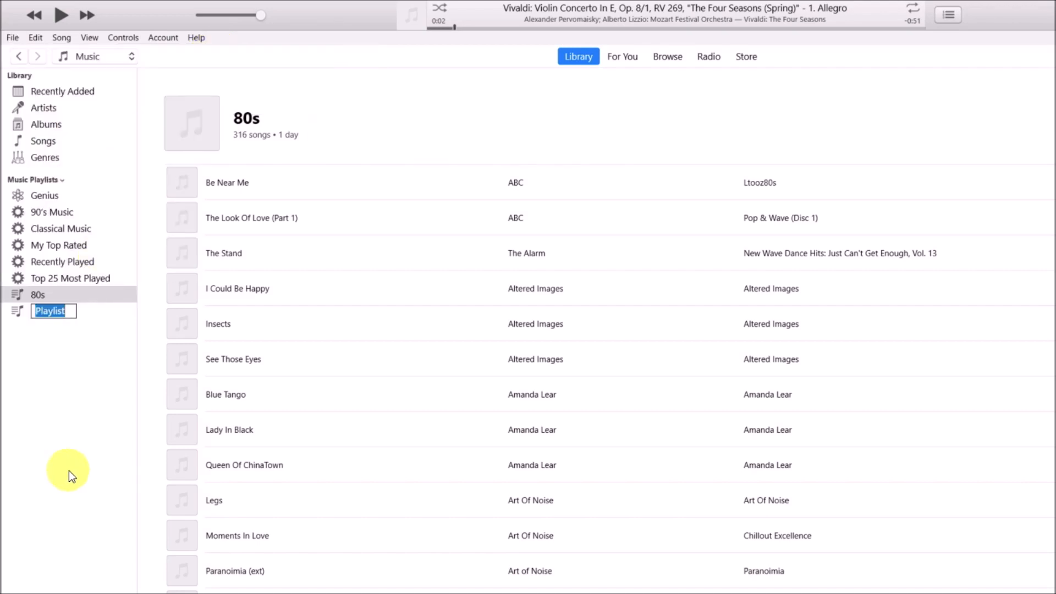
text(myfavorite)
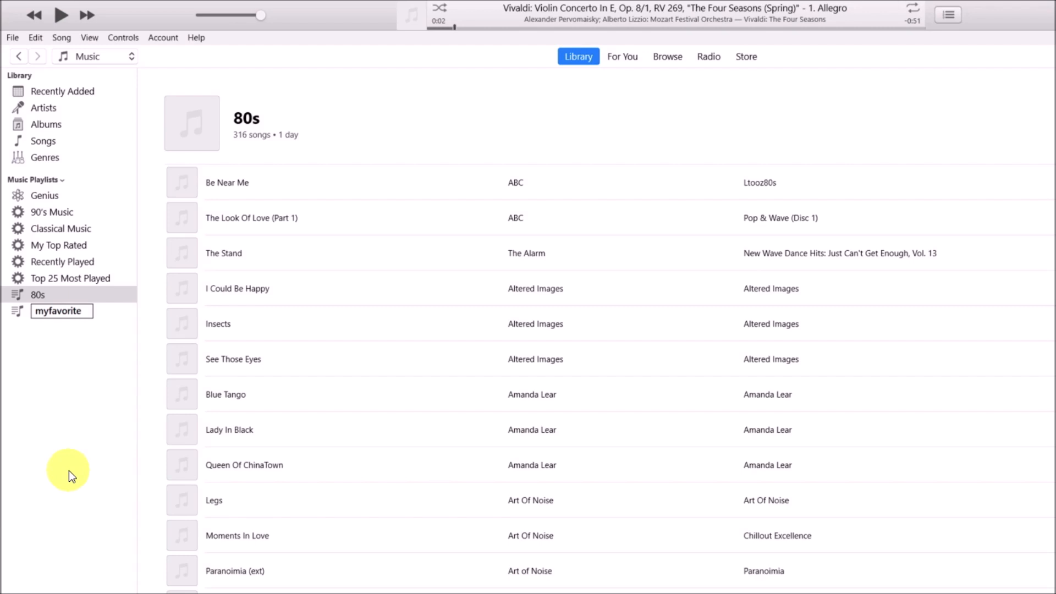
text(s)
key(Return)
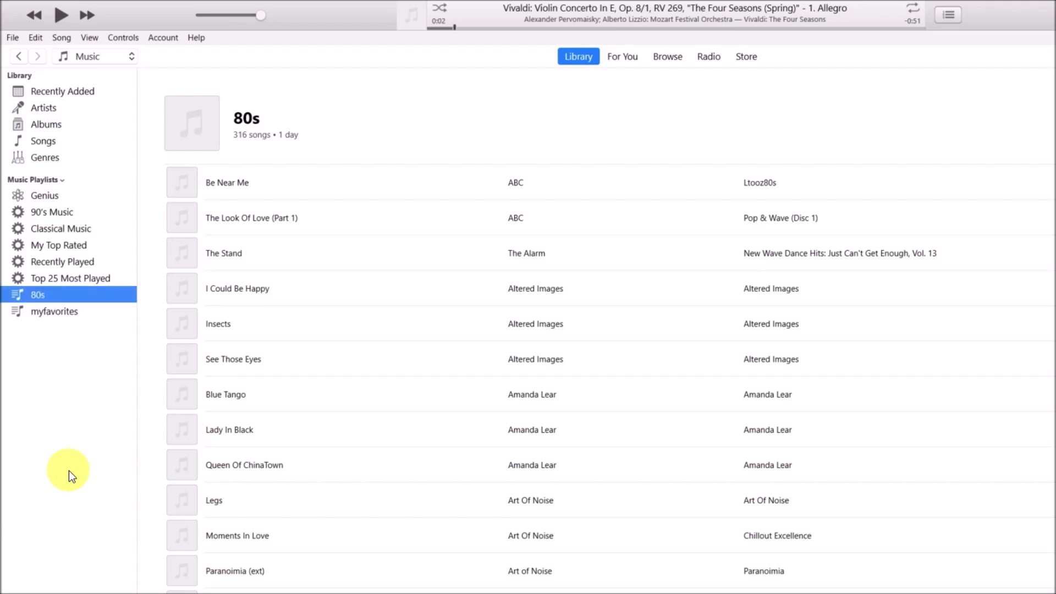
click(68, 312)
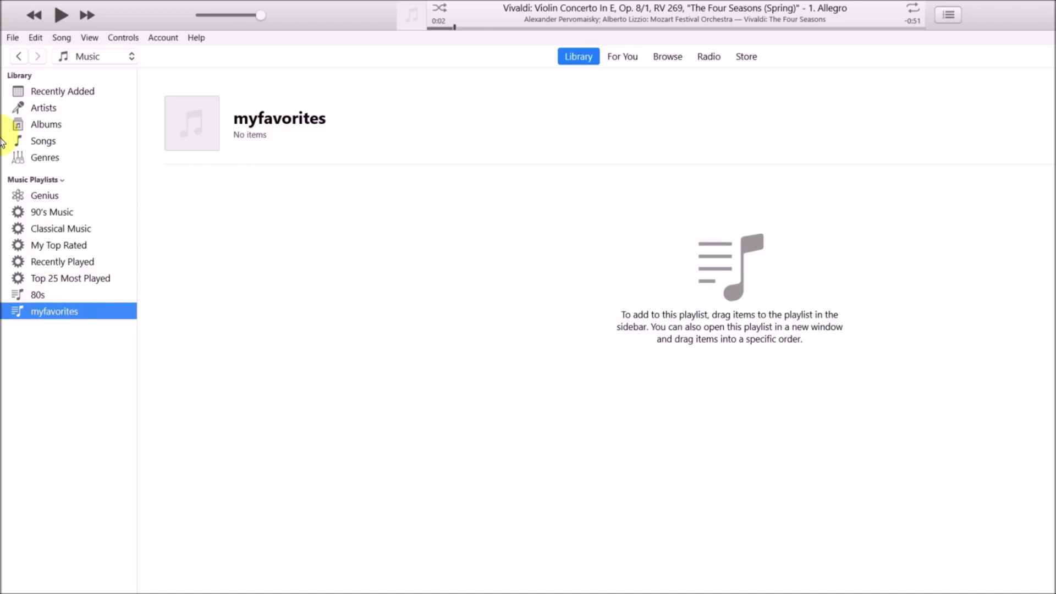
Add the song Moments In Love by Art Of Noise from the library's song list to the myfavorites playlist and open the playlist.
click(39, 144)
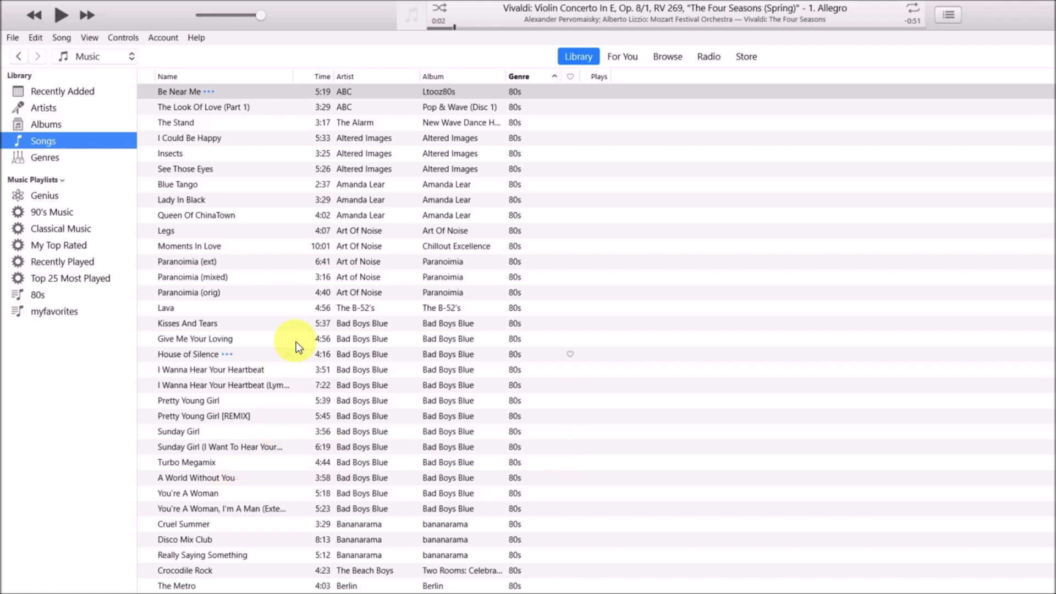
click(291, 246)
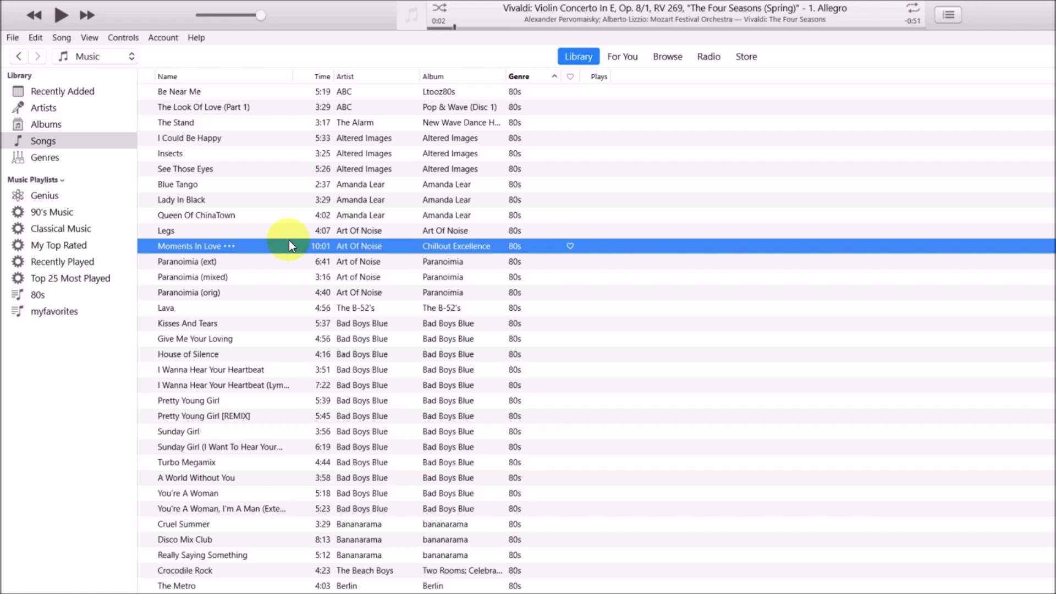
drag(289, 242, 69, 314)
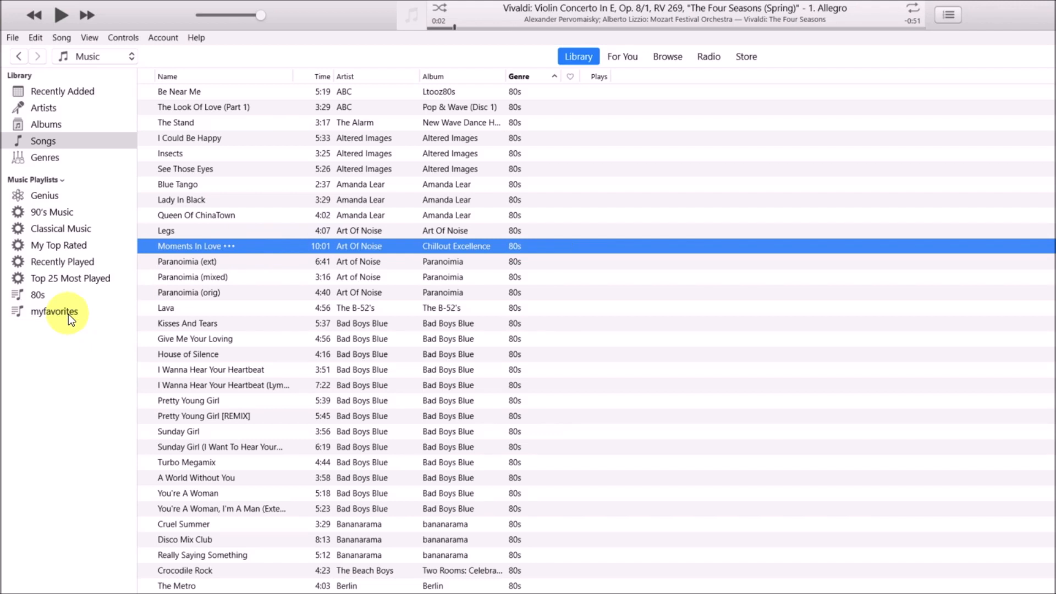
click(68, 313)
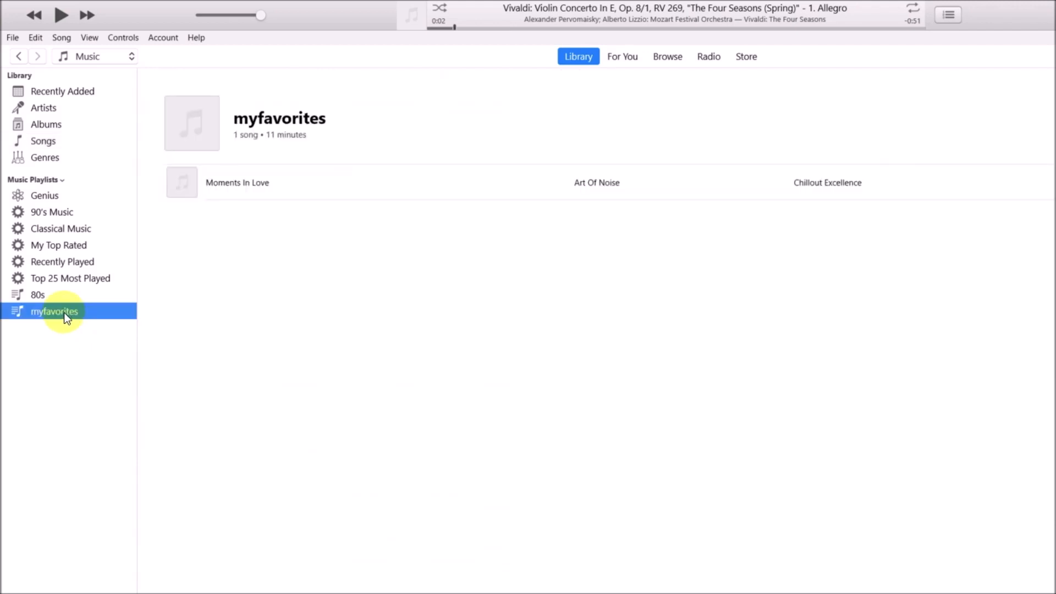
Add I Could Be Happy by Altered Images from the song list to myfavorites through its song options, and show the playlist.
click(49, 142)
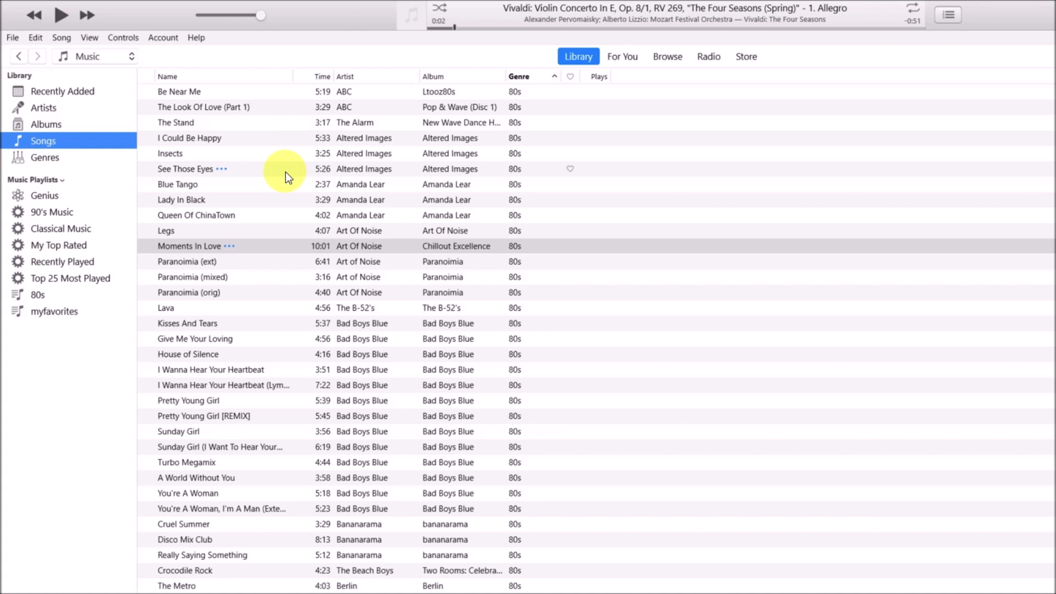
click(283, 137)
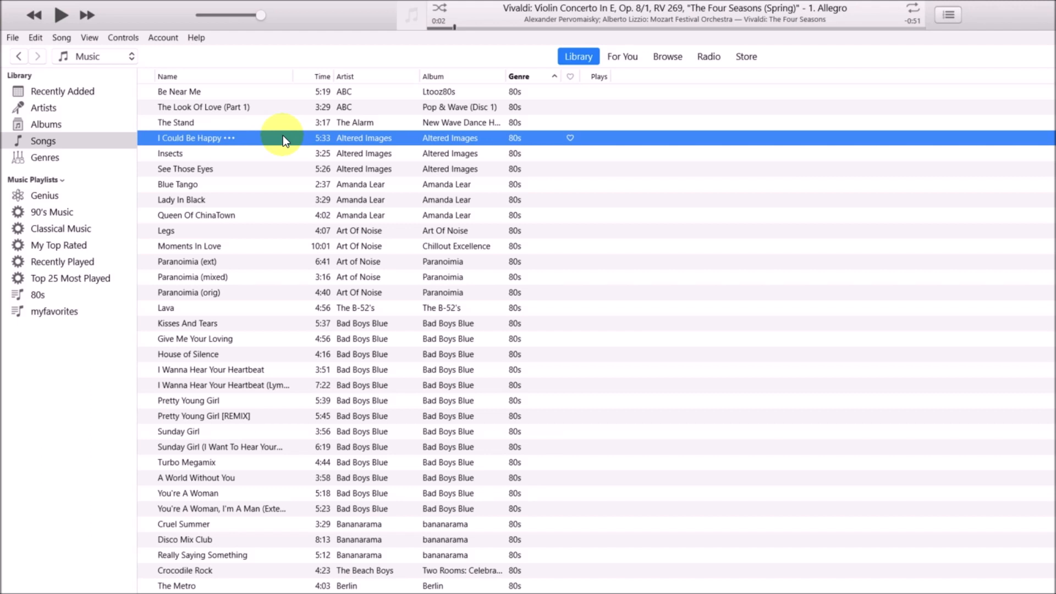
right_click(282, 138)
mouse_move(304, 145)
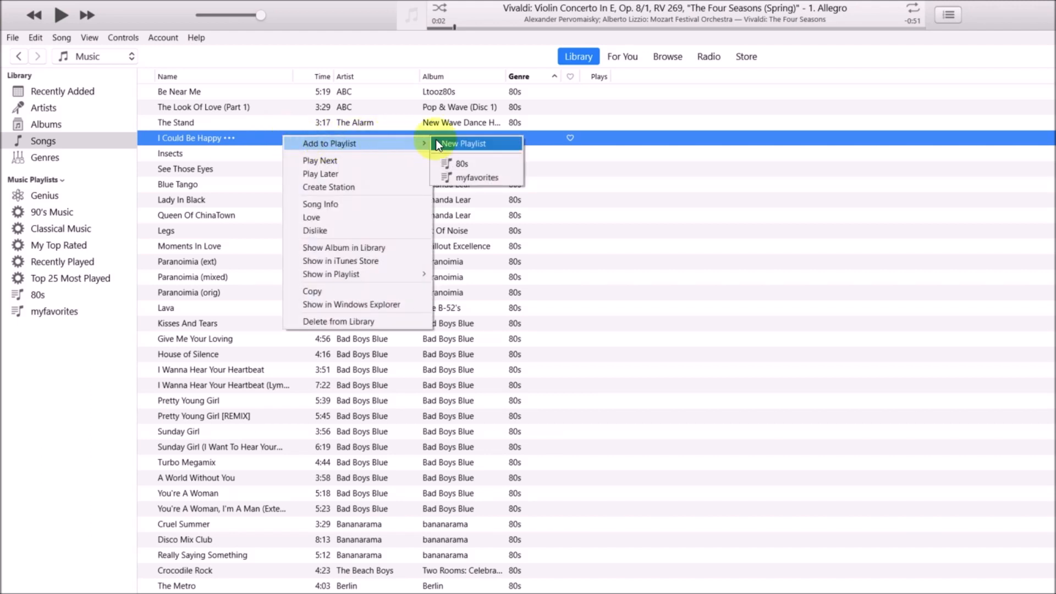
click(466, 177)
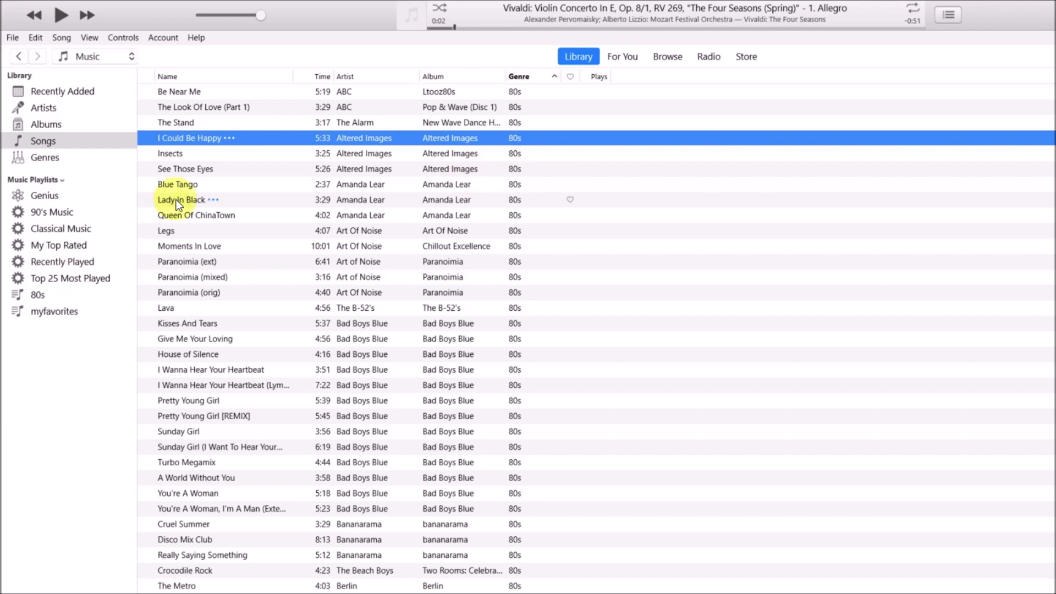
click(49, 311)
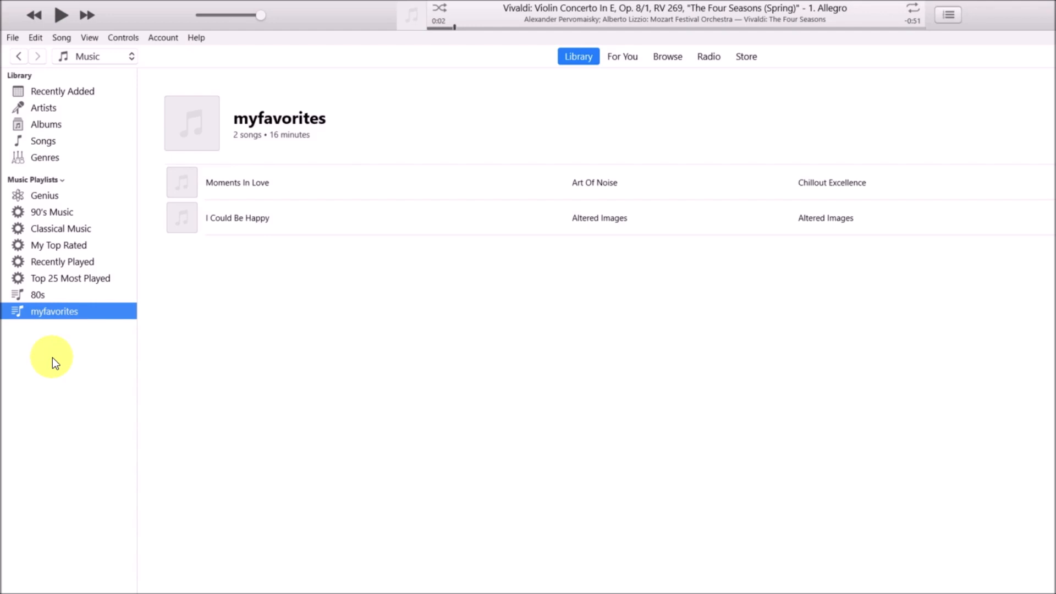
Export the 80s playlist as an M3U file named 80s into the egolf_music folder on the My Passport (E:) drive.
click(87, 294)
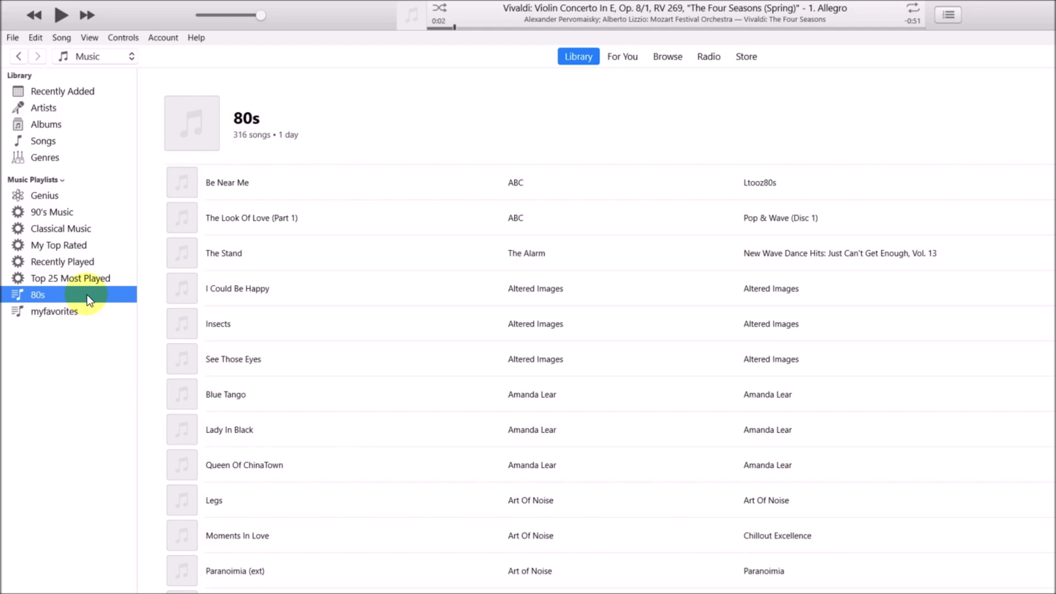
click(13, 38)
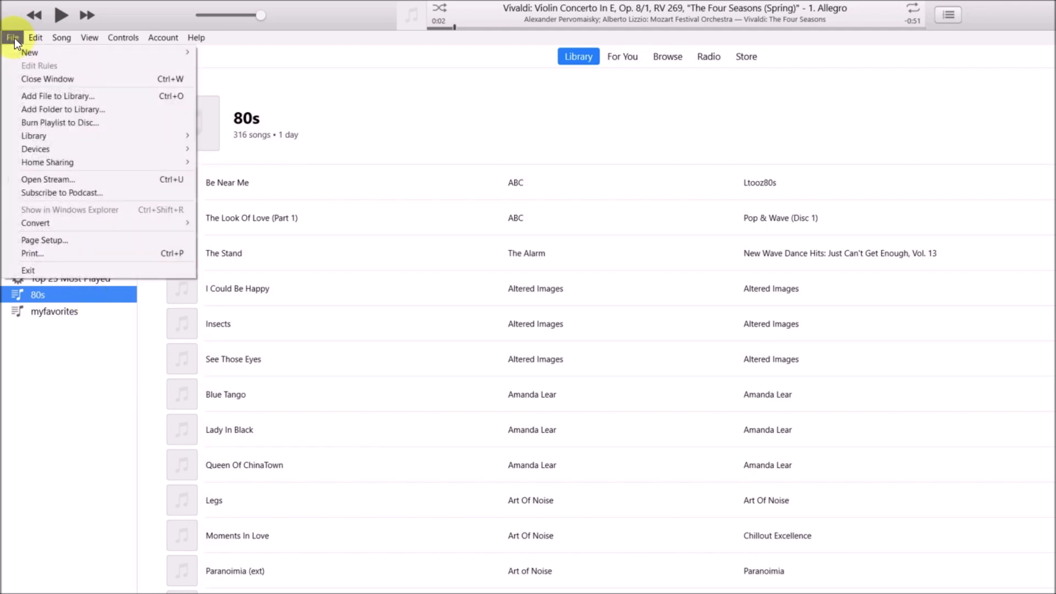
mouse_move(36, 38)
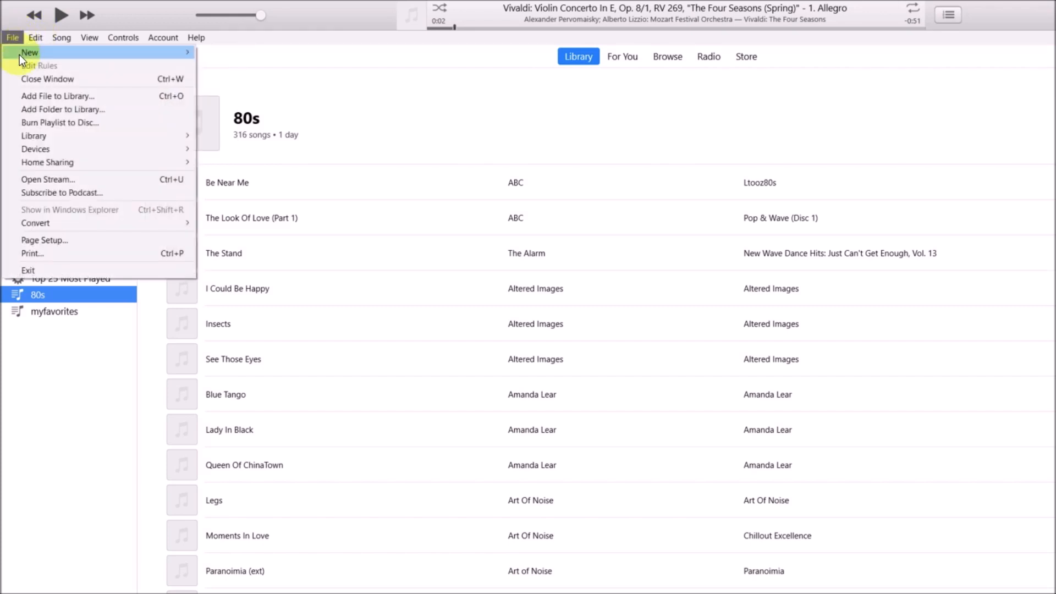
mouse_move(21, 57)
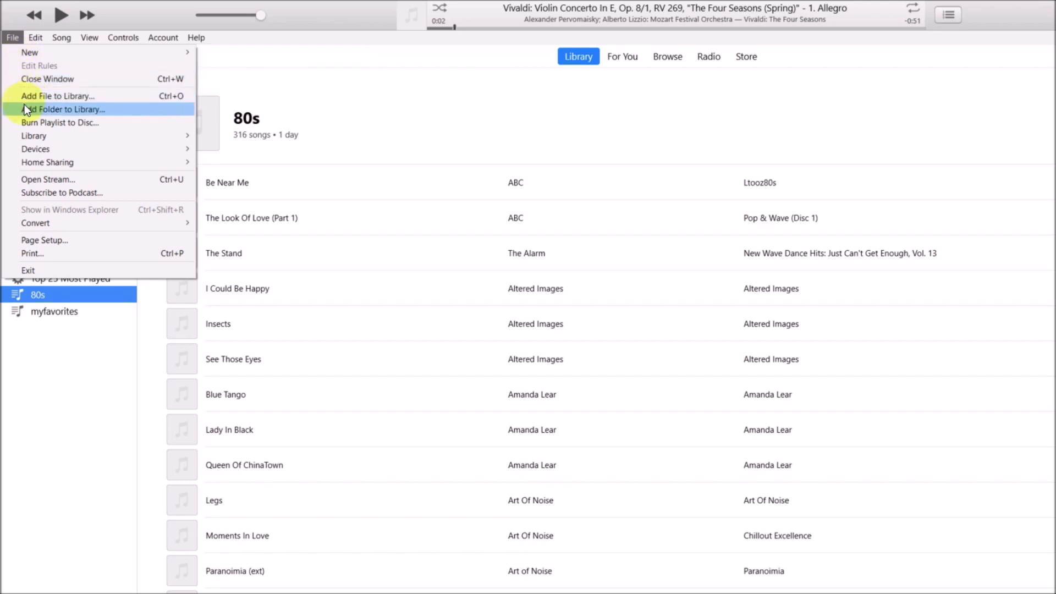
mouse_move(24, 136)
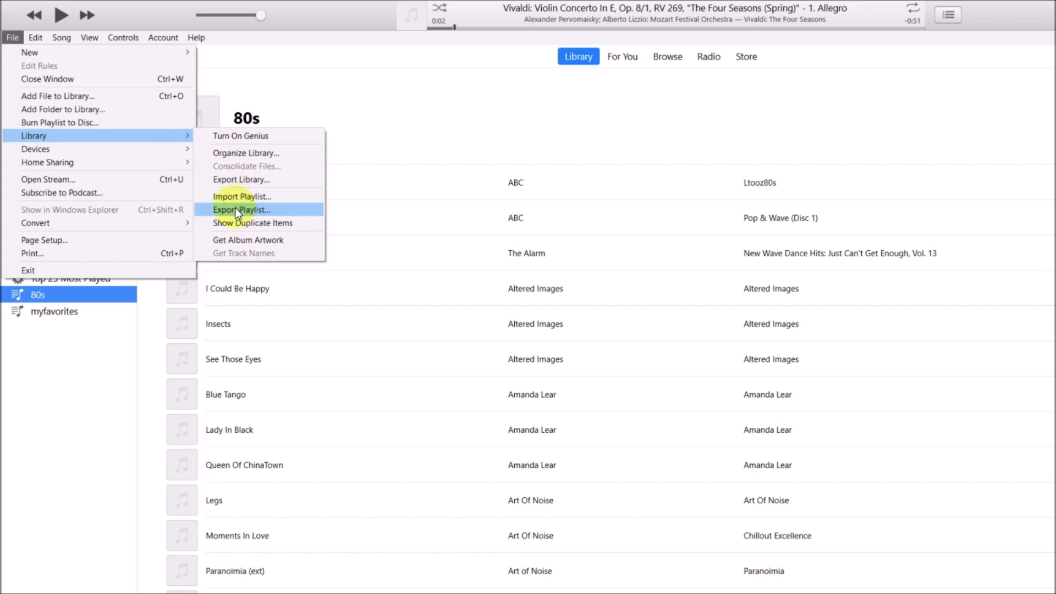
click(236, 209)
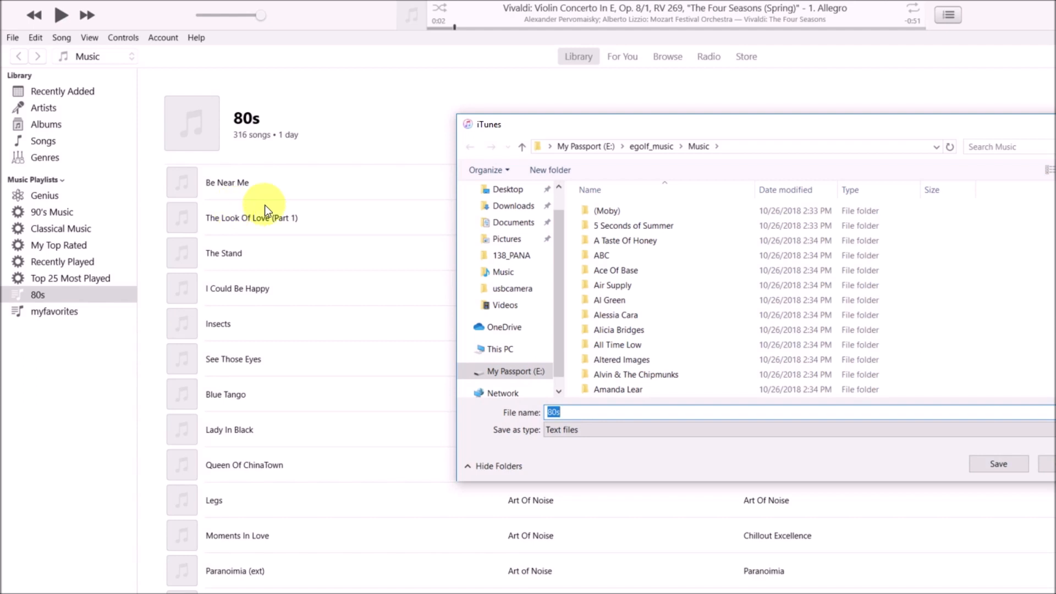
click(639, 145)
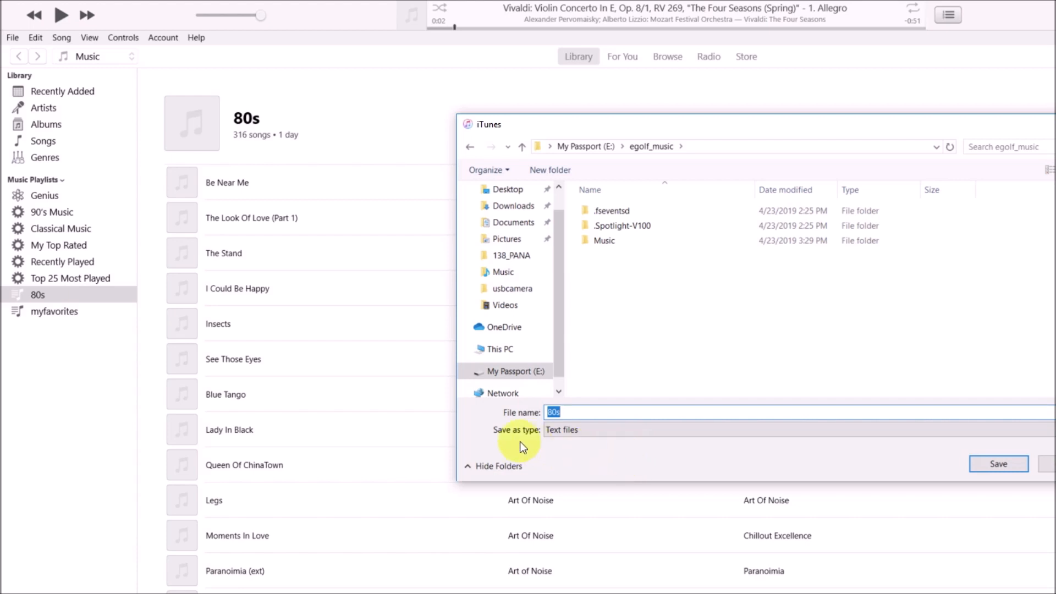
click(627, 438)
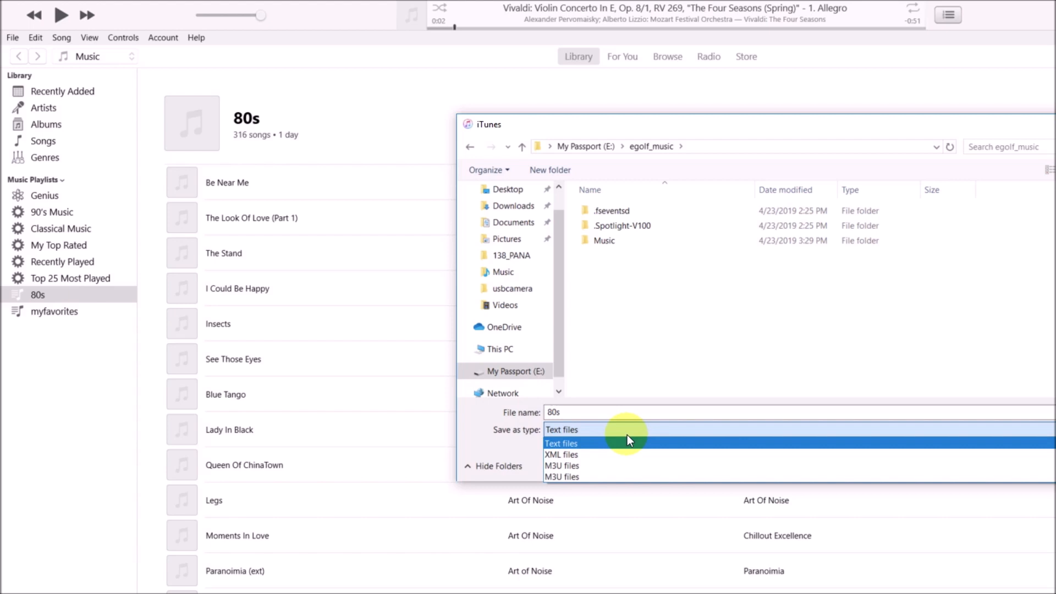
click(628, 465)
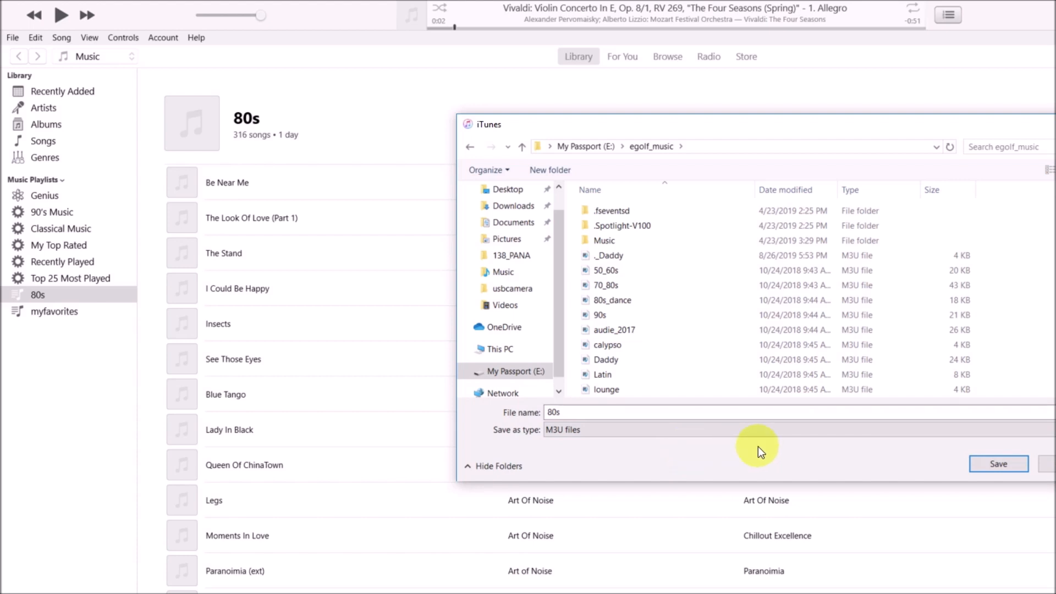
click(996, 462)
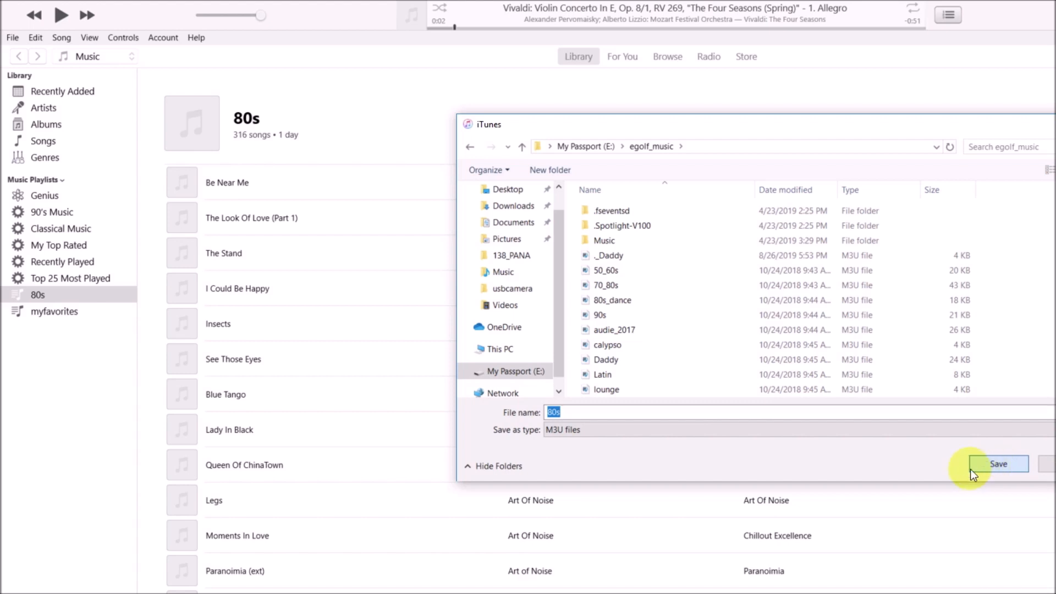
click(997, 463)
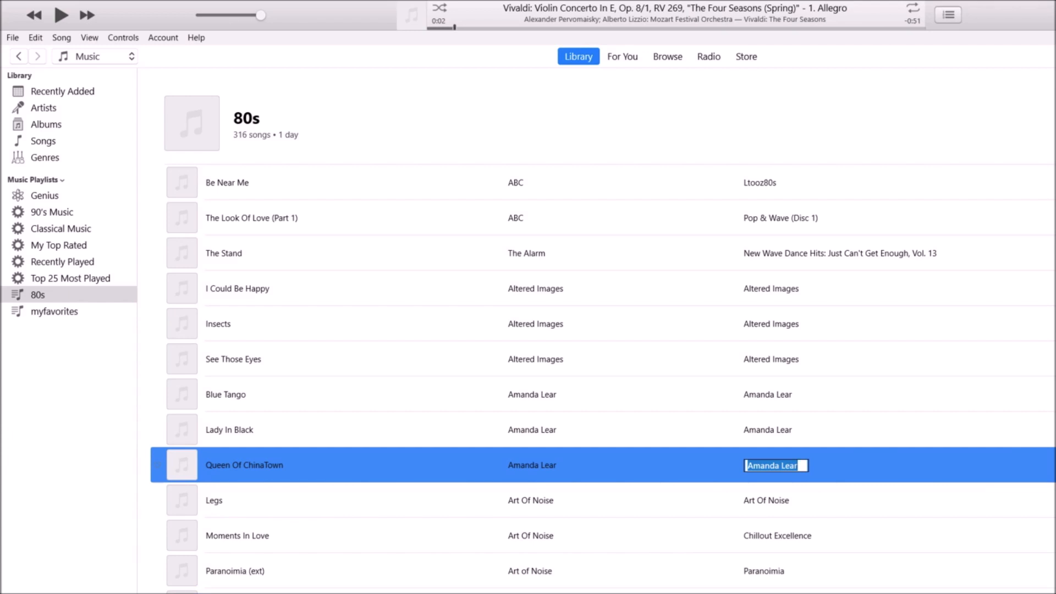
Switch to File Explorer and open the egolf_music folder on the My Passport (E:) drive.
key(super+e)
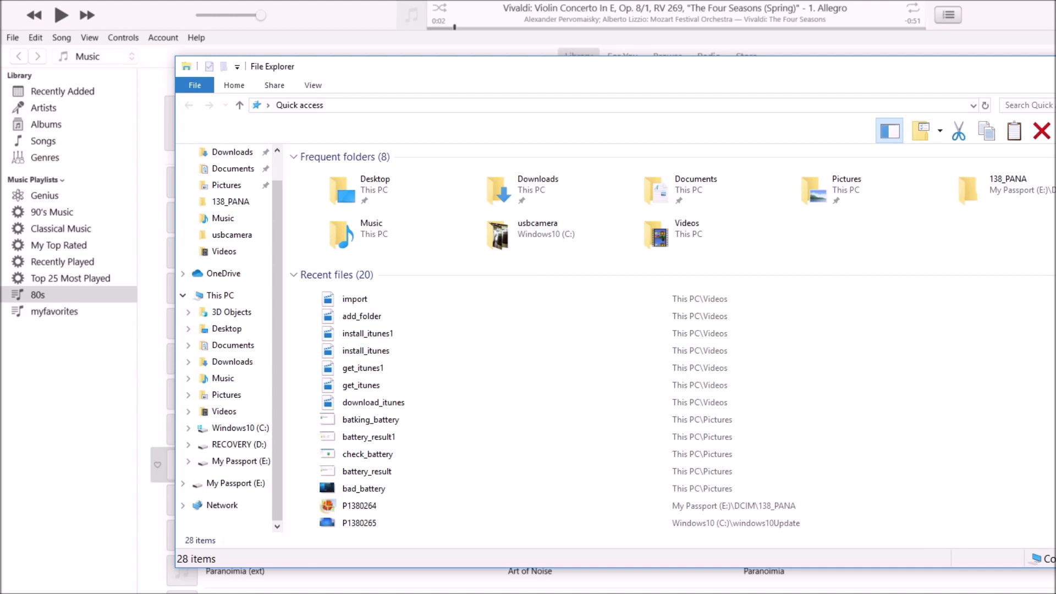
click(254, 465)
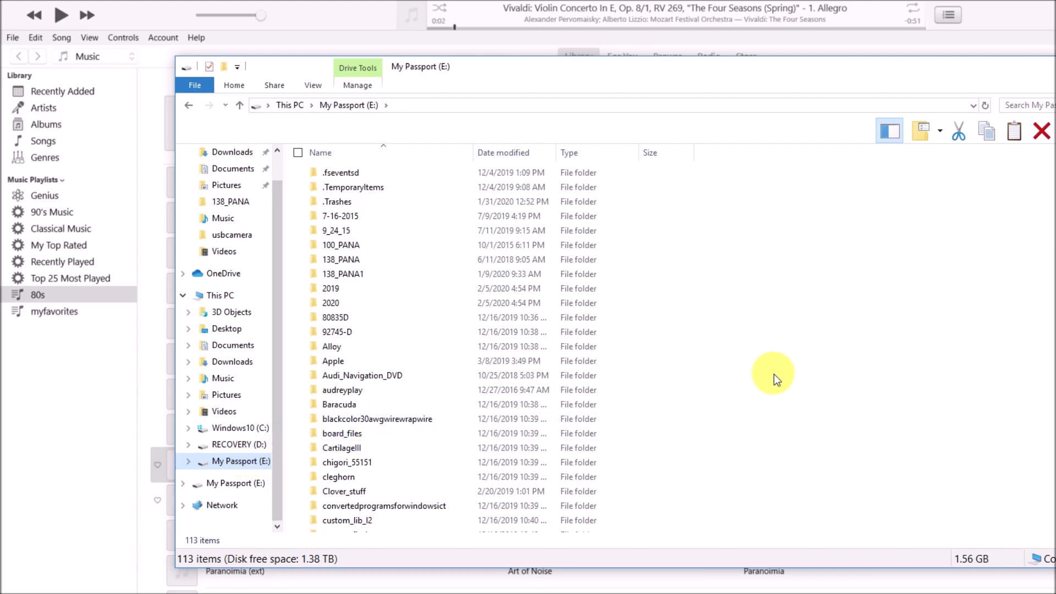
scroll(759, 398, down, 2)
scroll(761, 403, down, 2)
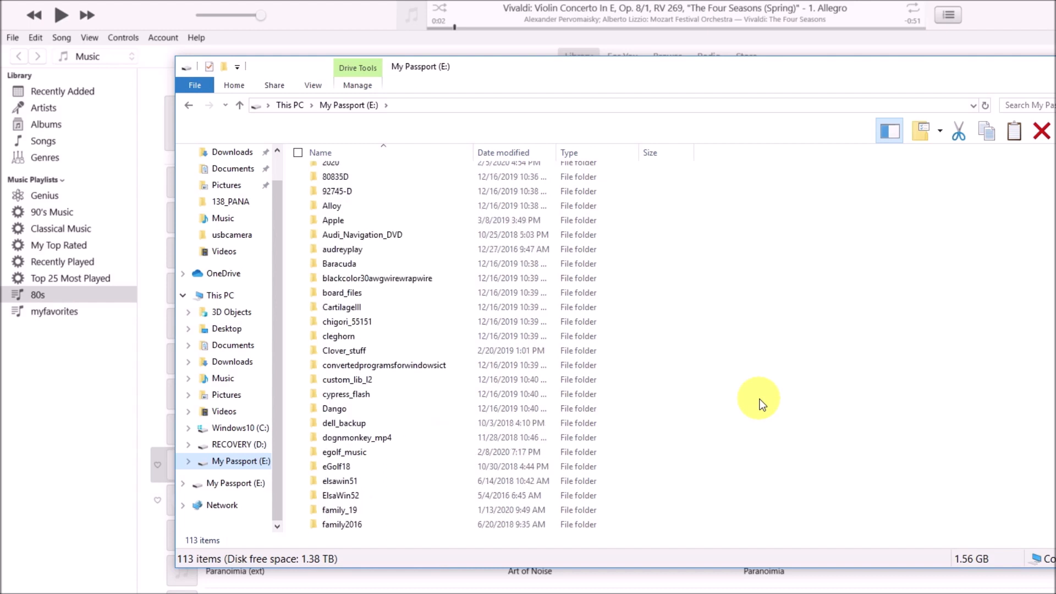
scroll(759, 398, down, 1)
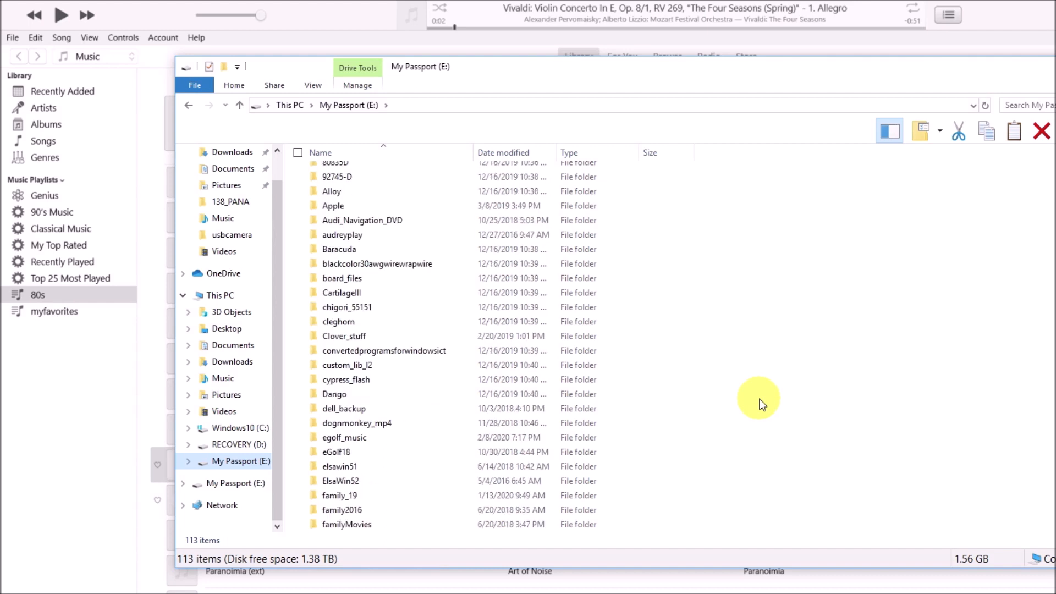
double_click(349, 439)
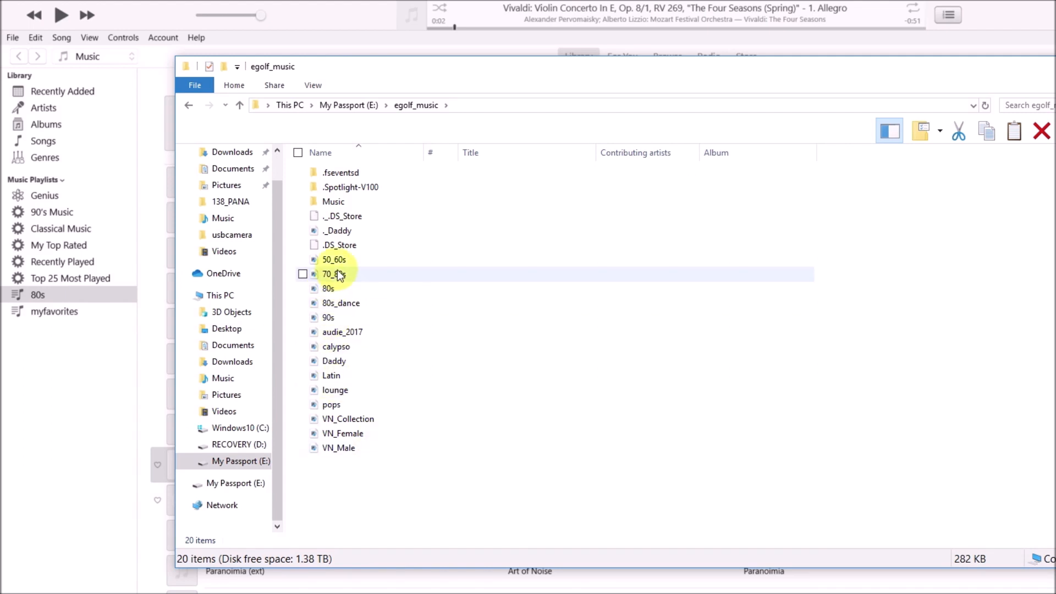
Open the exported 80s playlist file in Notepad++, decline the program and plugin updates, and maximize the window.
click(340, 290)
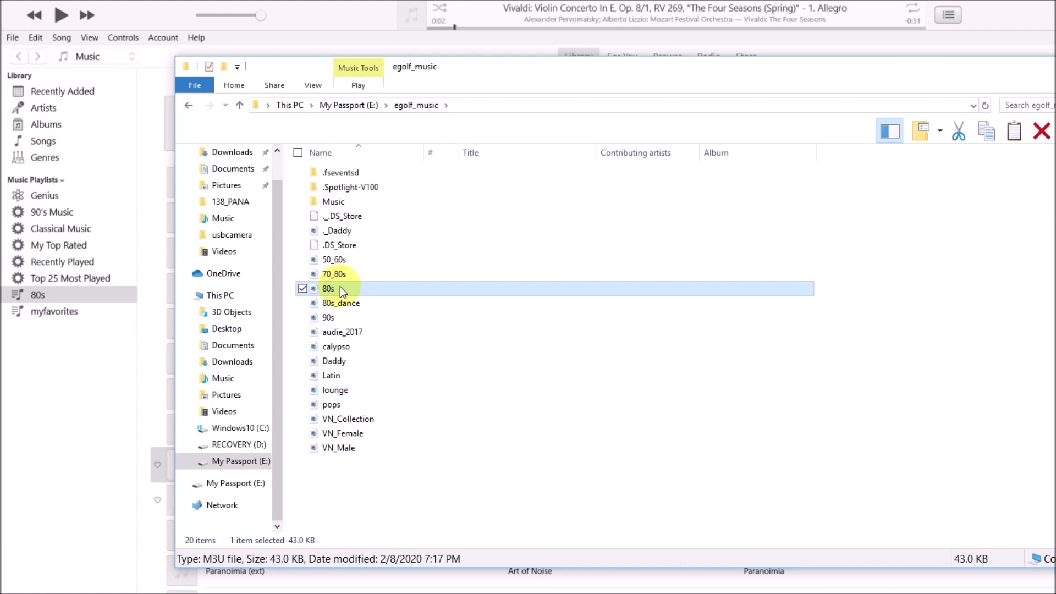
right_click(340, 291)
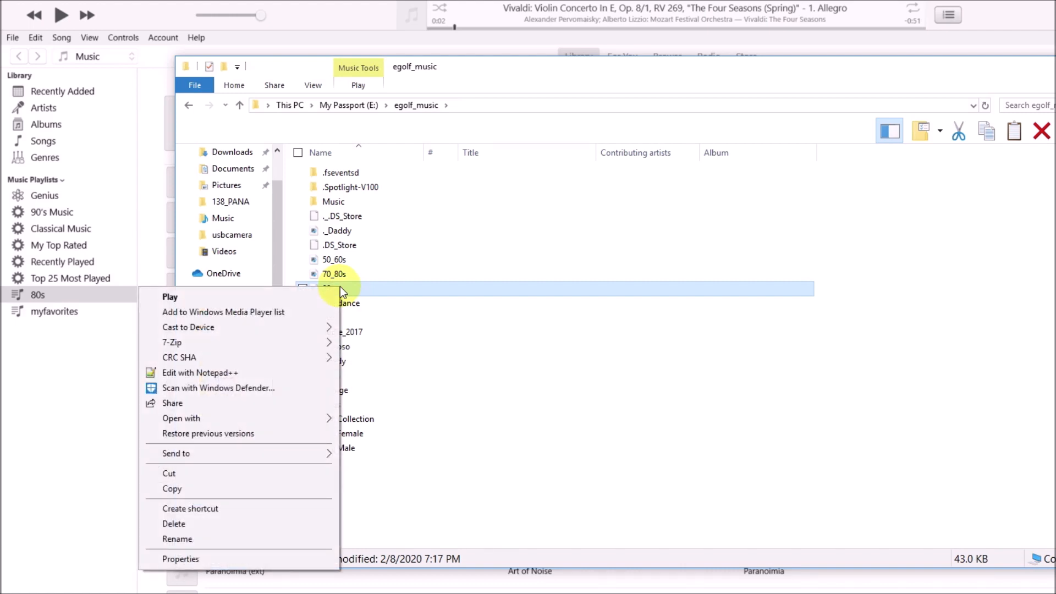
click(256, 374)
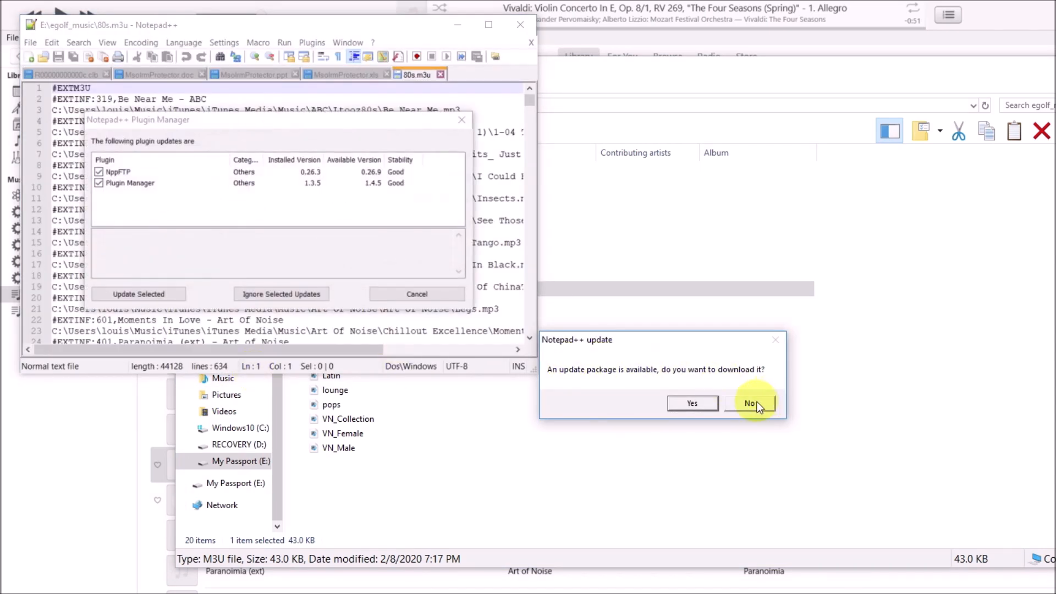
click(756, 404)
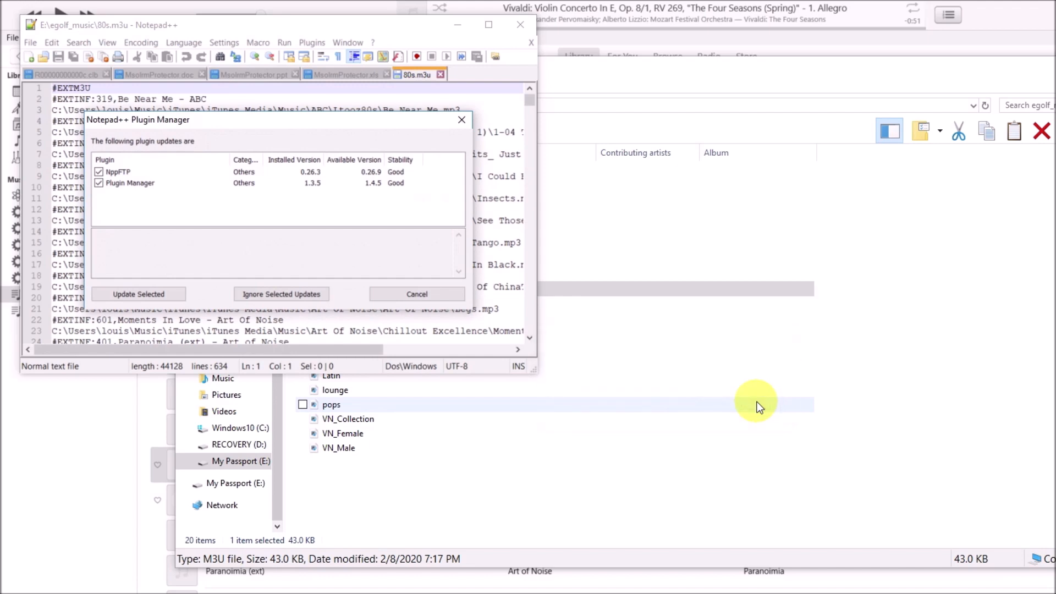
click(414, 293)
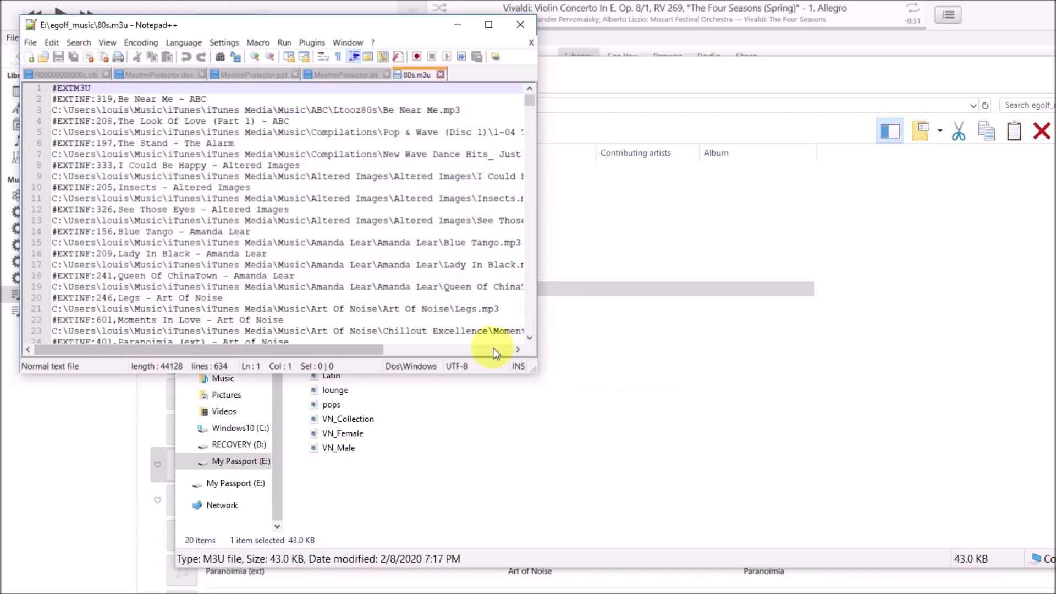
double_click(408, 22)
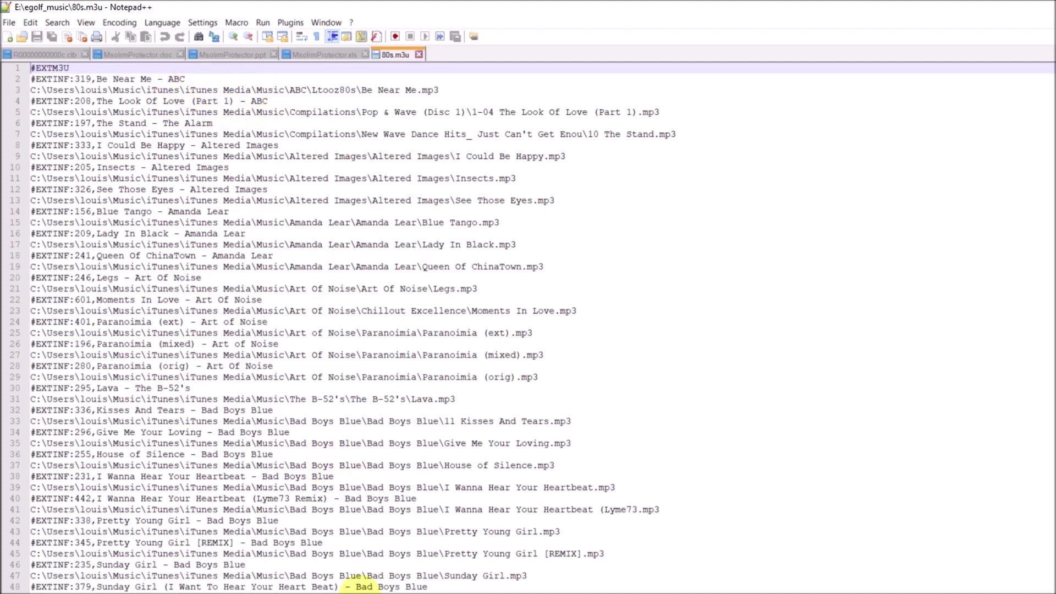
Switch to File Explorer, examine the artist folders in Music > iTunes > iTunes Media > Music, and return to the iTunes Media folder.
key(alt+Tab)
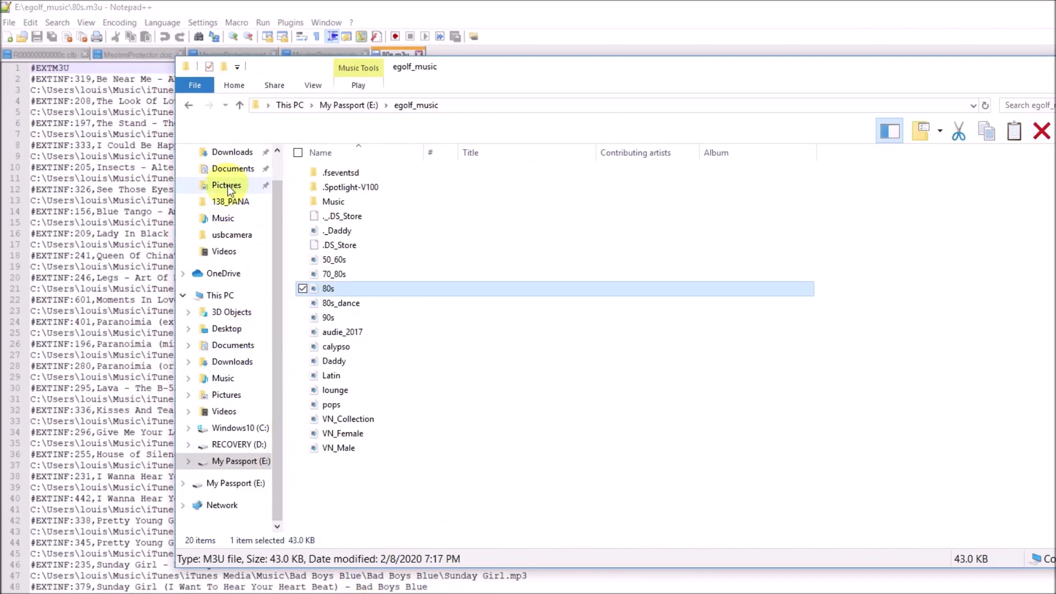
click(242, 220)
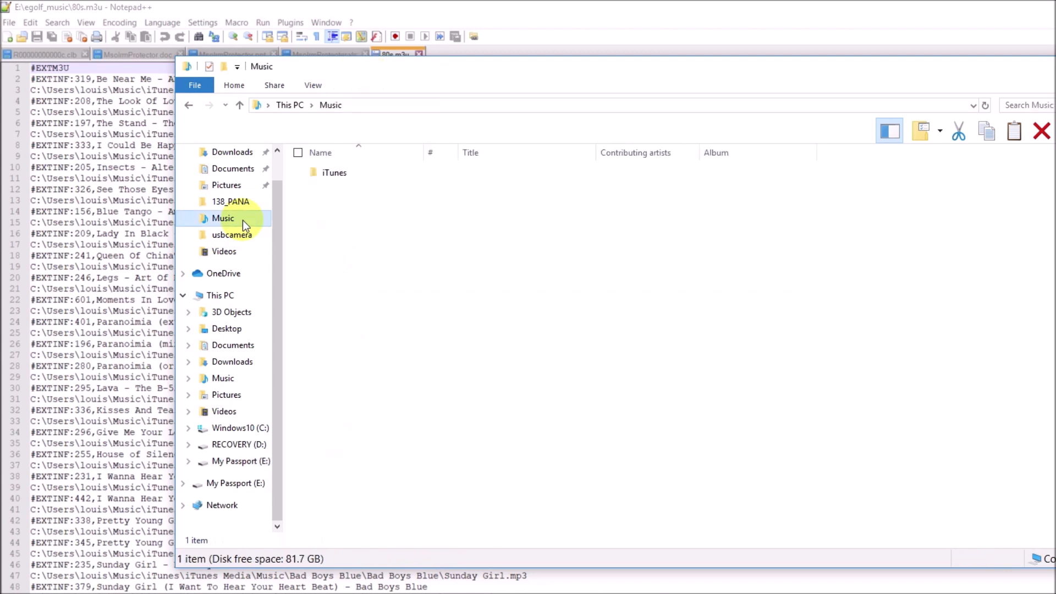
double_click(358, 176)
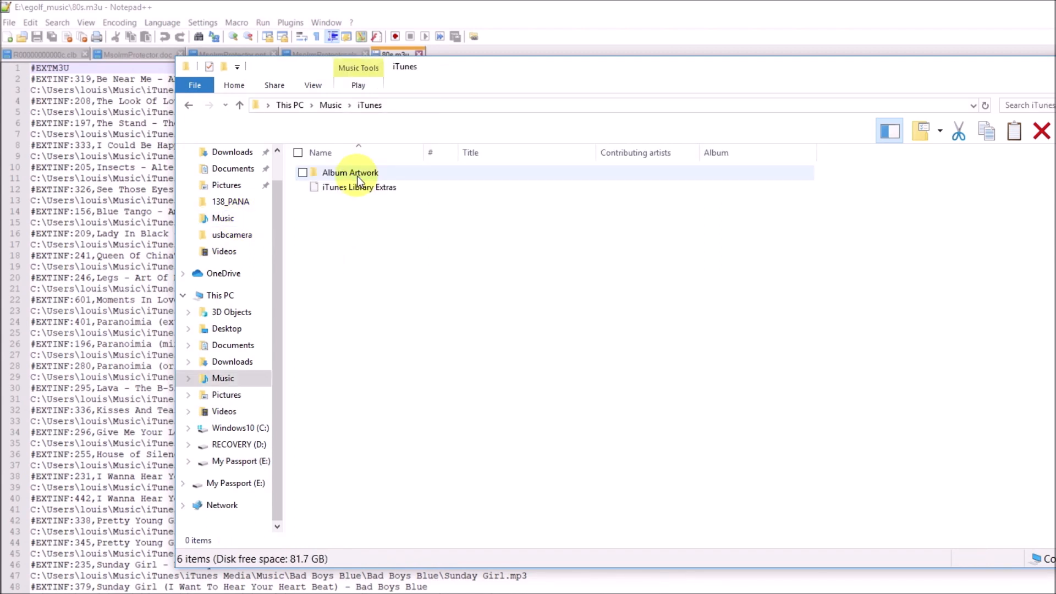
double_click(359, 190)
double_click(360, 191)
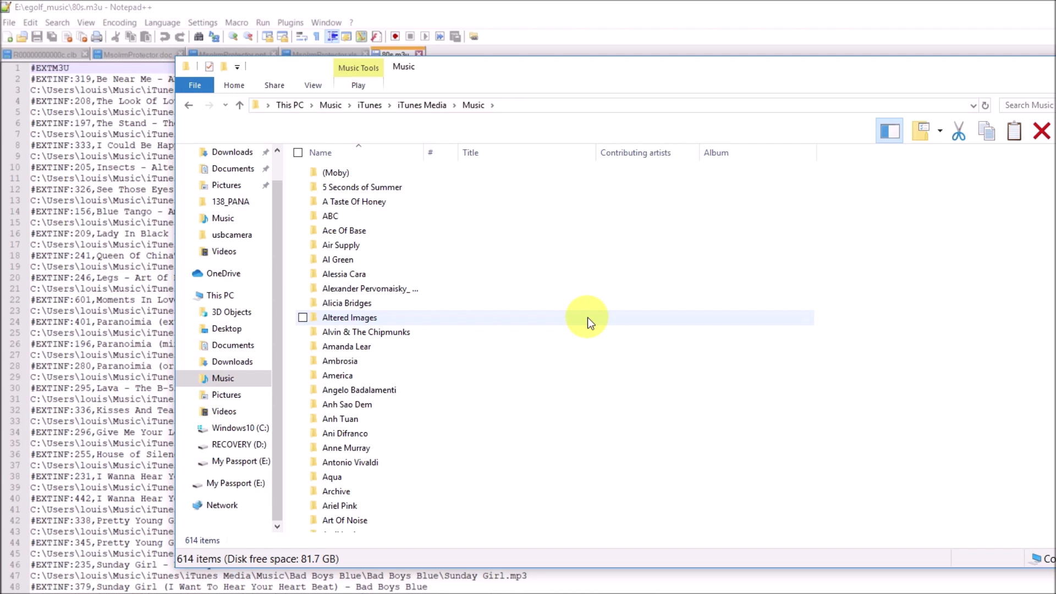
click(419, 107)
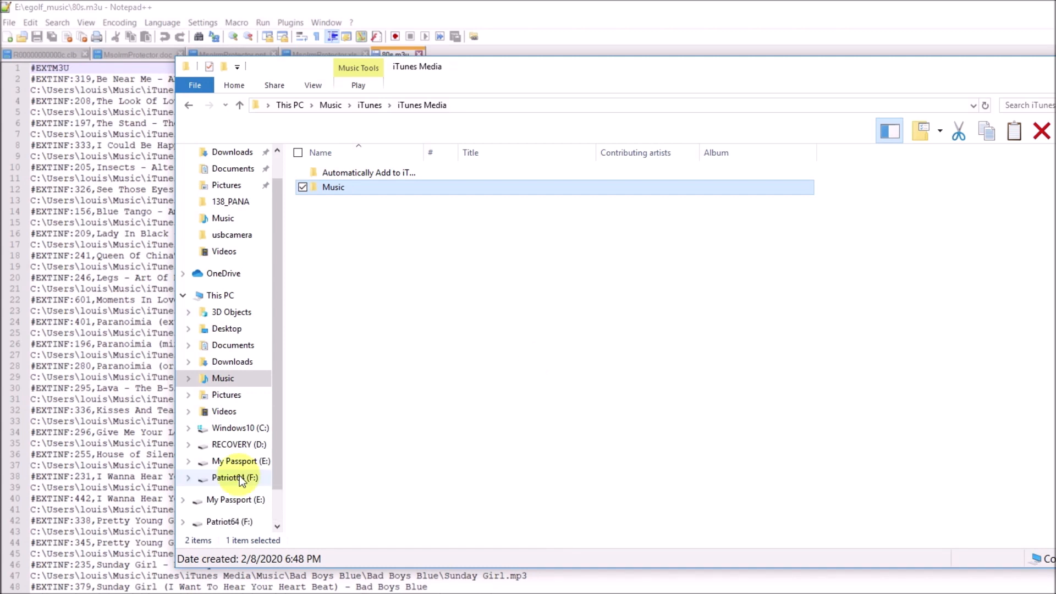
Open the Patriot64 (F:) drive, examine the artist folders inside its Music folder, and return to the drive's root.
click(235, 478)
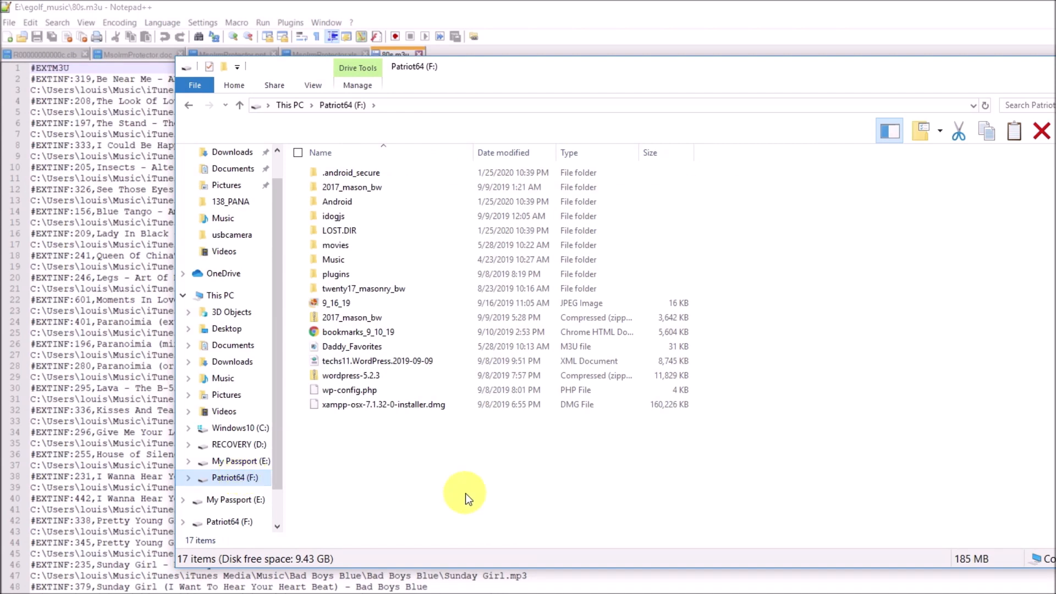
click(367, 265)
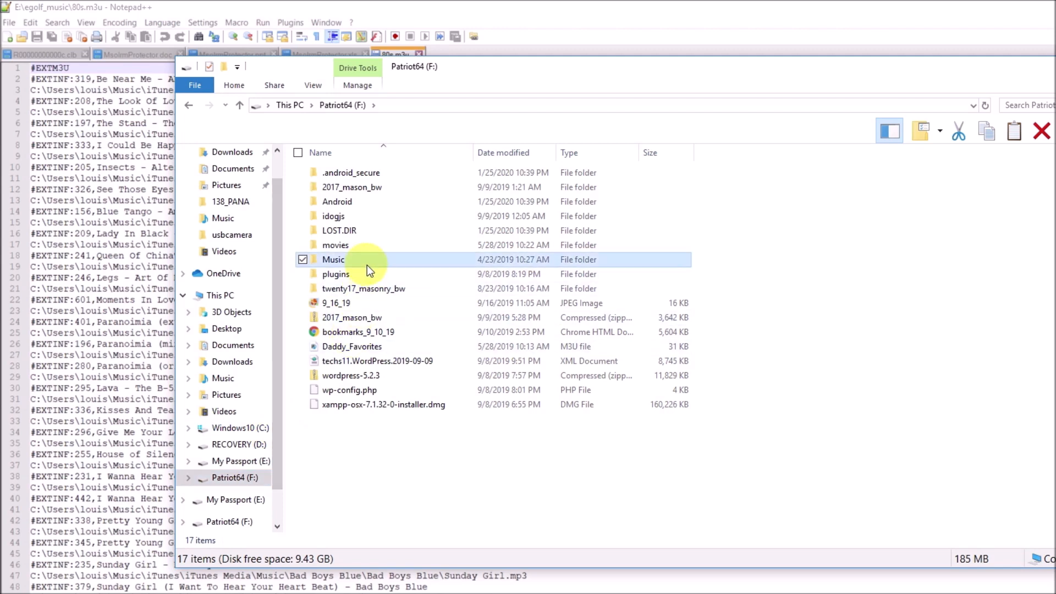
double_click(367, 265)
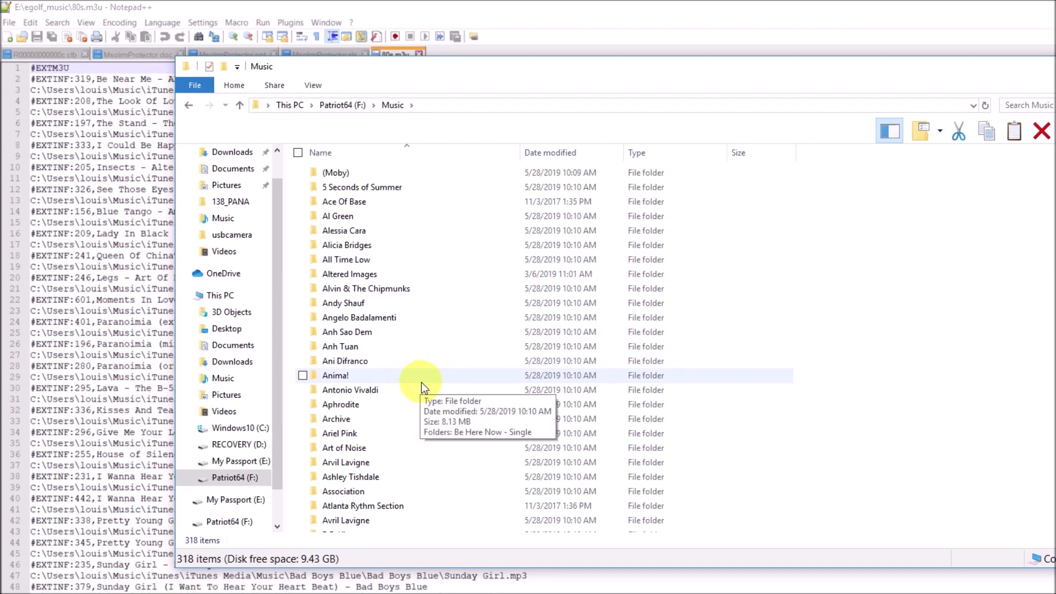
click(187, 105)
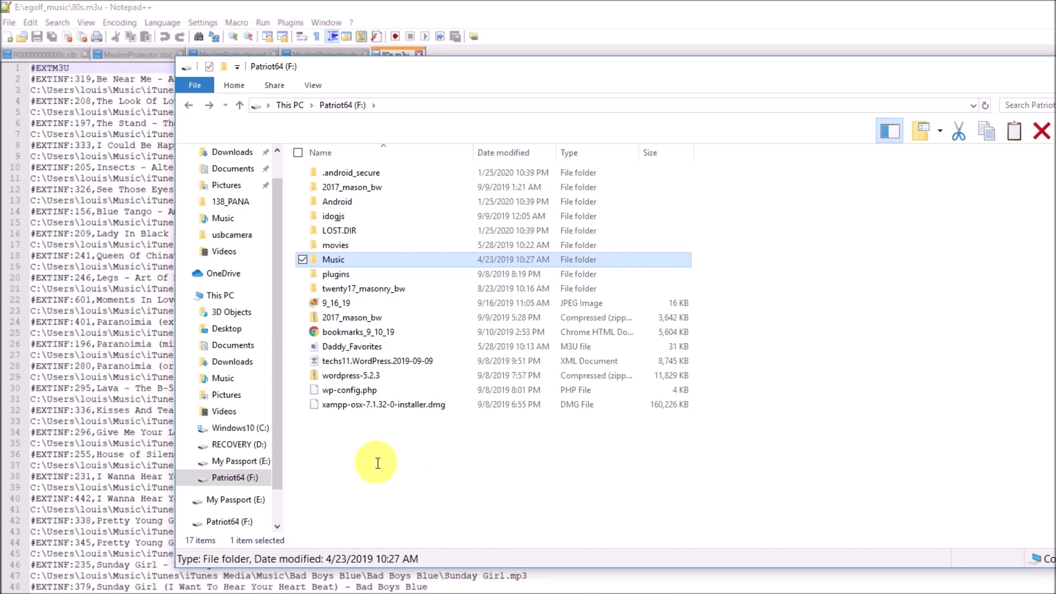
double_click(386, 260)
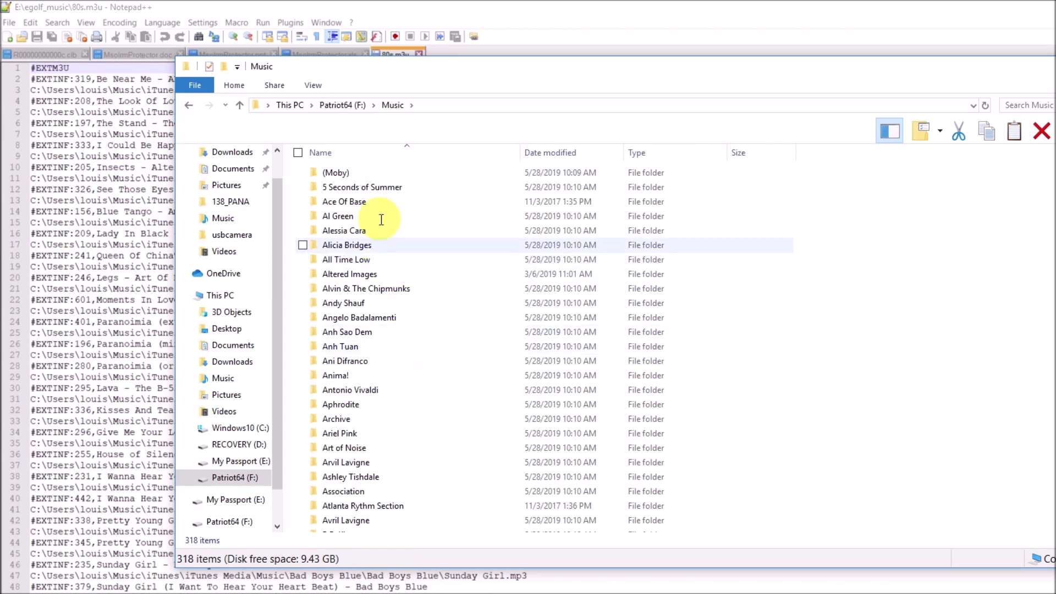
click(343, 106)
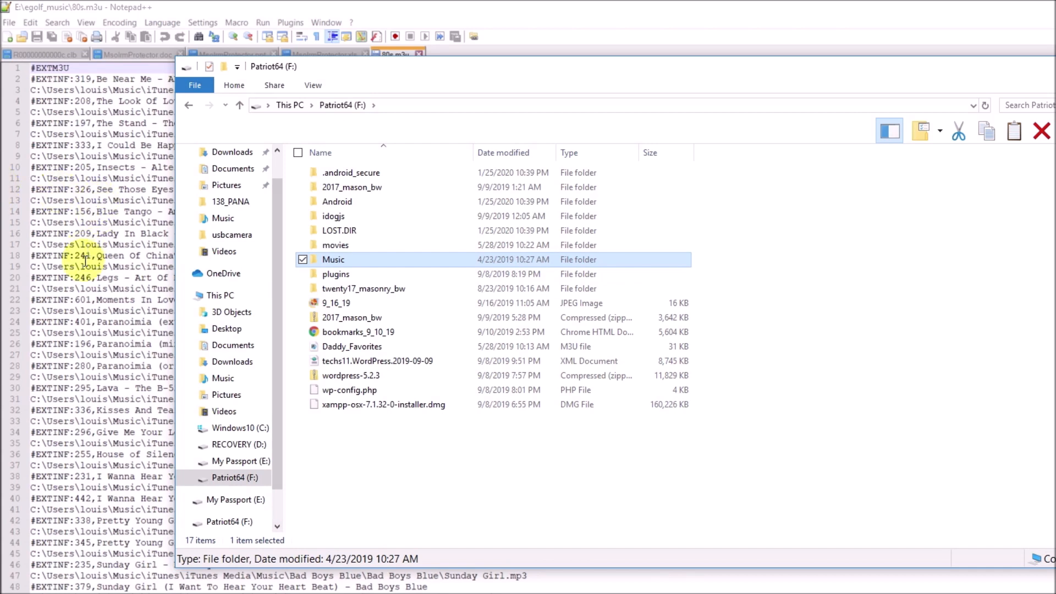
Switch back to 80s.m3u in Notepad++ and highlight the part of line 3's path that ends with iTunes Media.
click(104, 211)
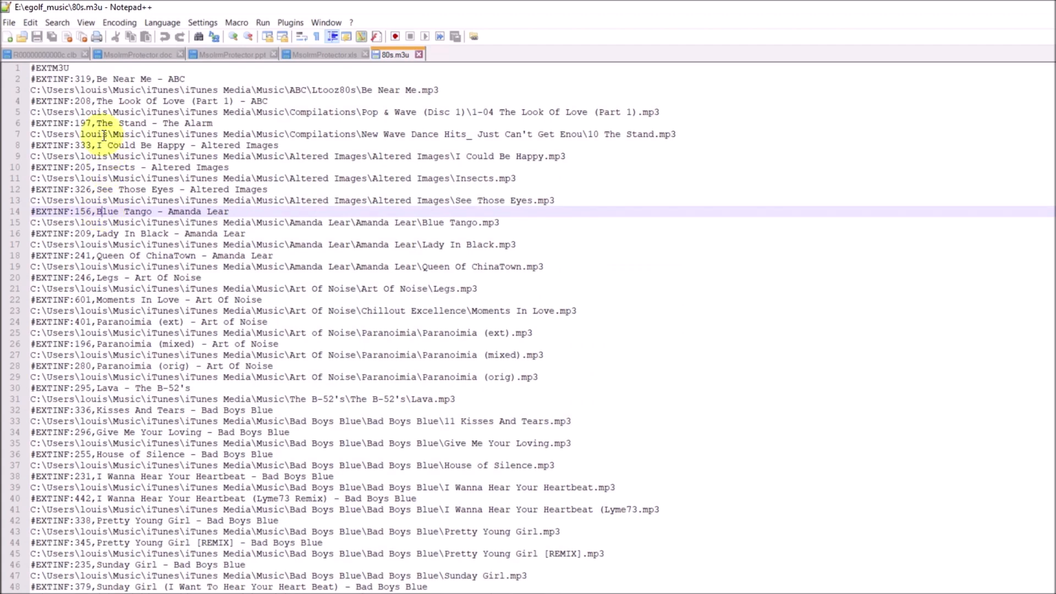
click(31, 89)
drag(32, 89, 252, 92)
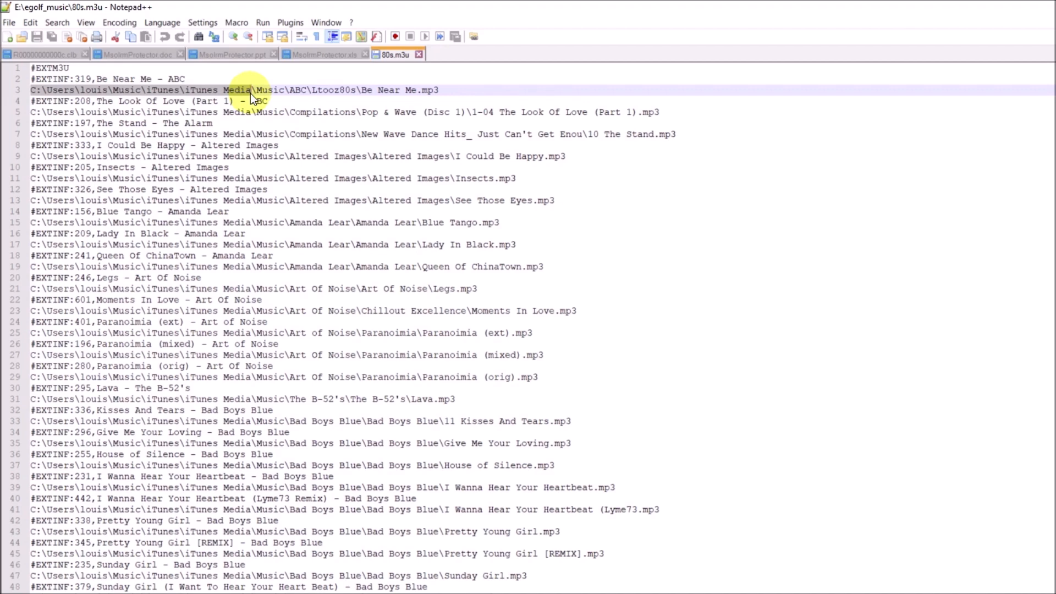
key(alt+f)
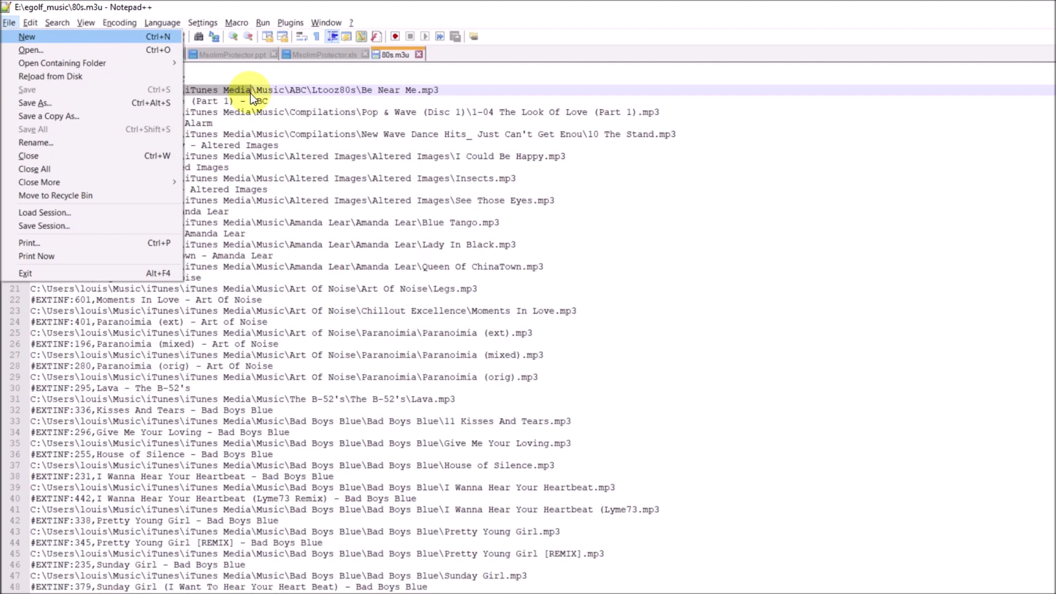
key(Escape)
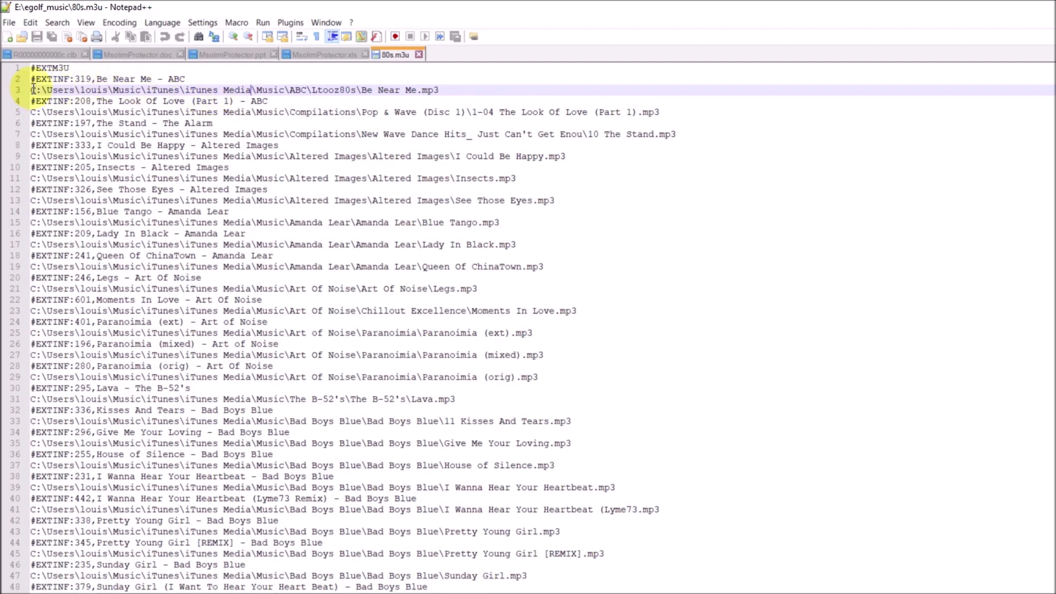
Replace every occurrence of the path prefix ending in iTunes Media with nothing, so song paths start at \Music, and save 80s.m3u.
drag(32, 89, 250, 90)
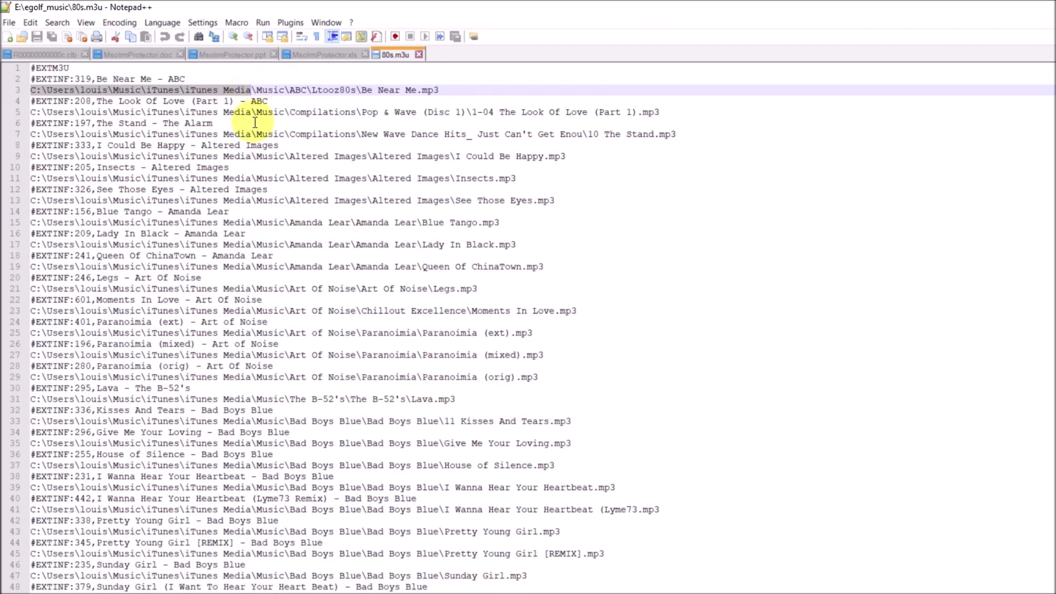
key(ctrl+f)
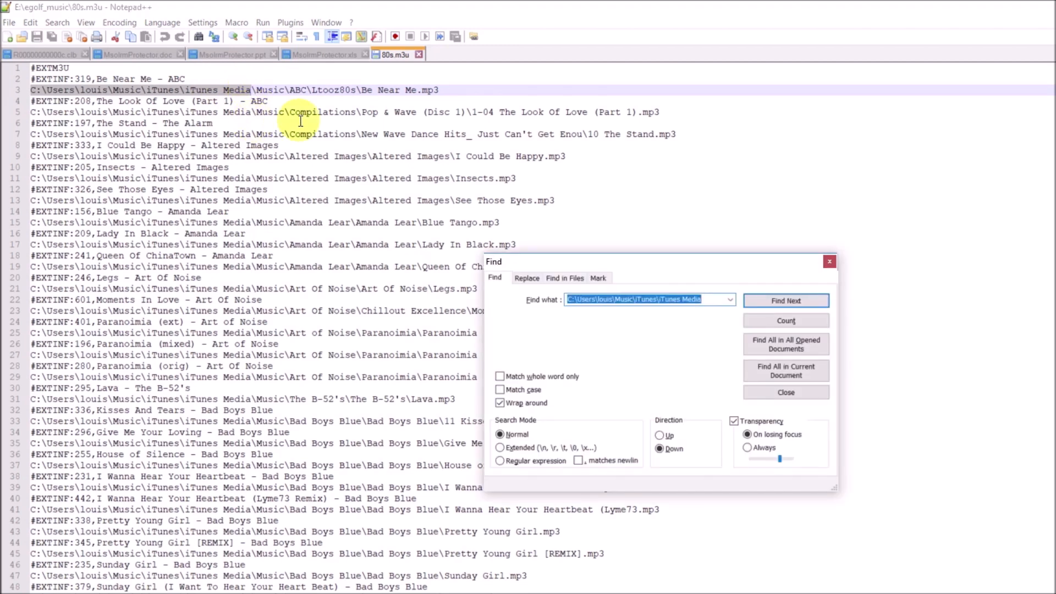
click(526, 278)
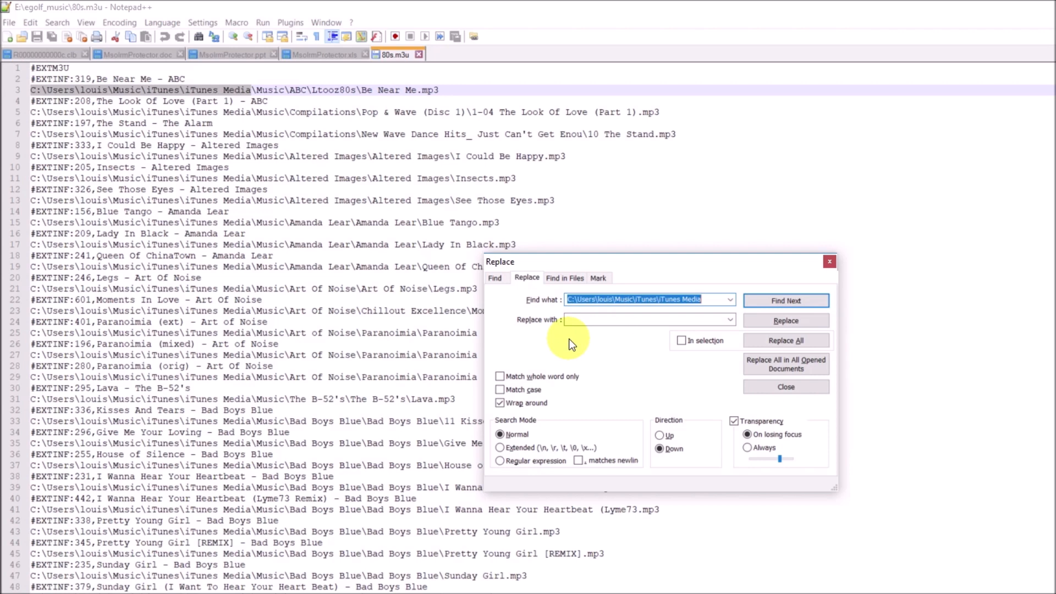
click(807, 341)
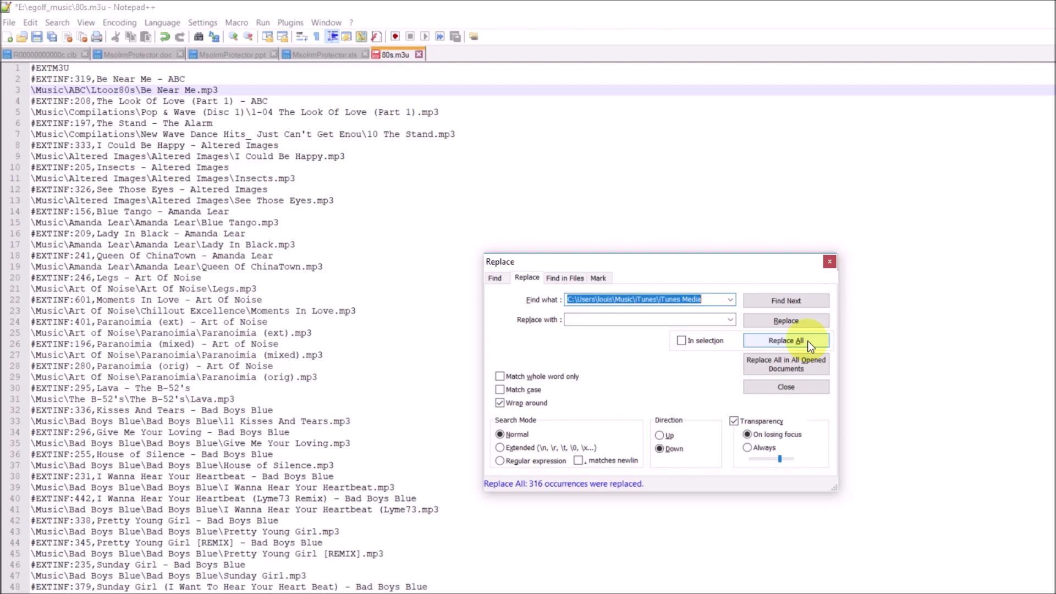
click(787, 385)
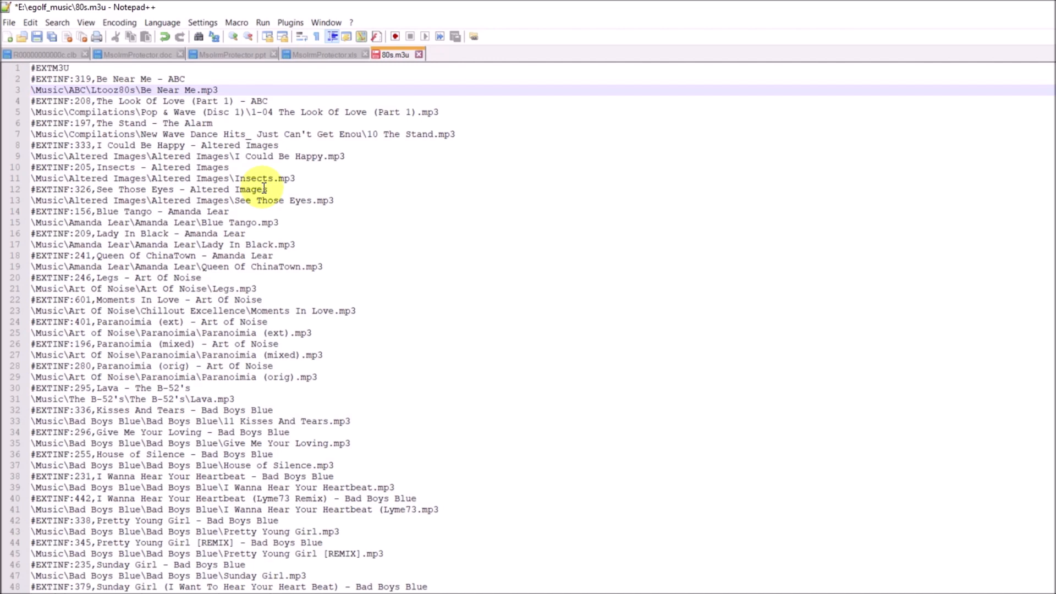
key(ctrl+s)
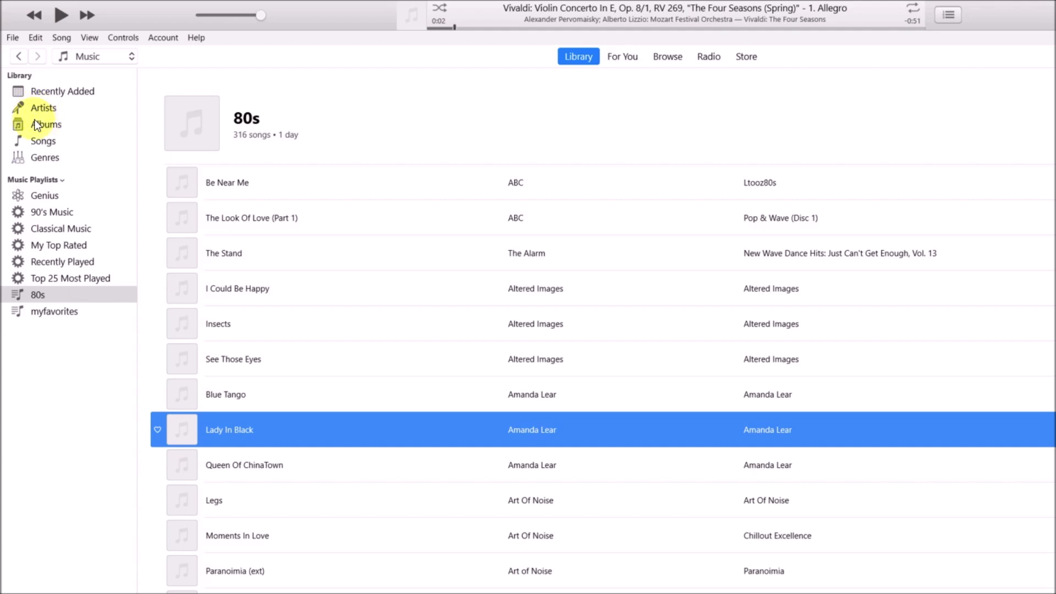
Show all library songs in iTunes, sort them by artist, album and finally name, and start playing the loaded Vivaldi track.
click(36, 138)
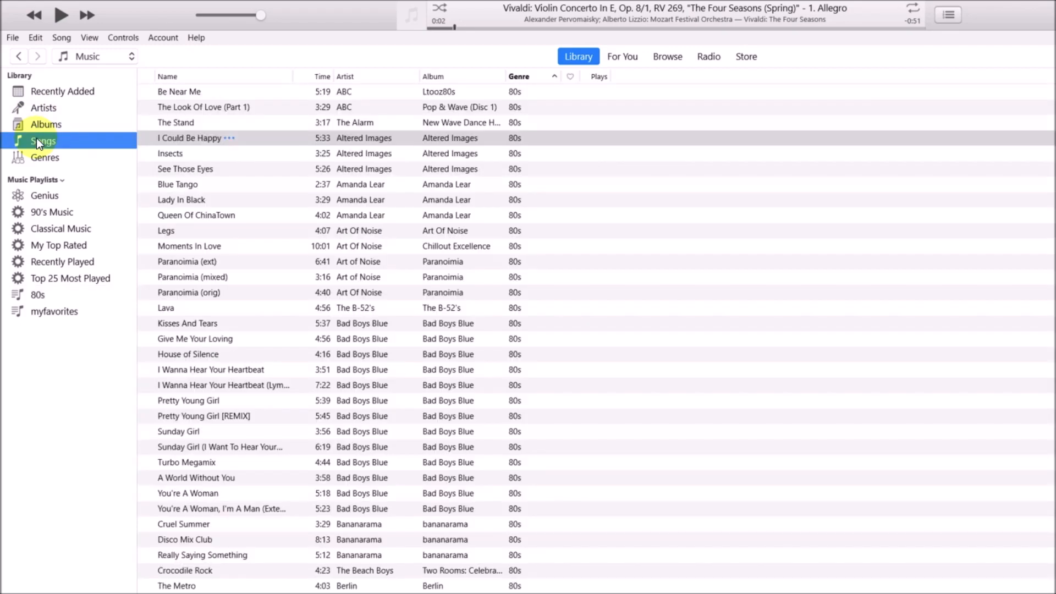
click(349, 77)
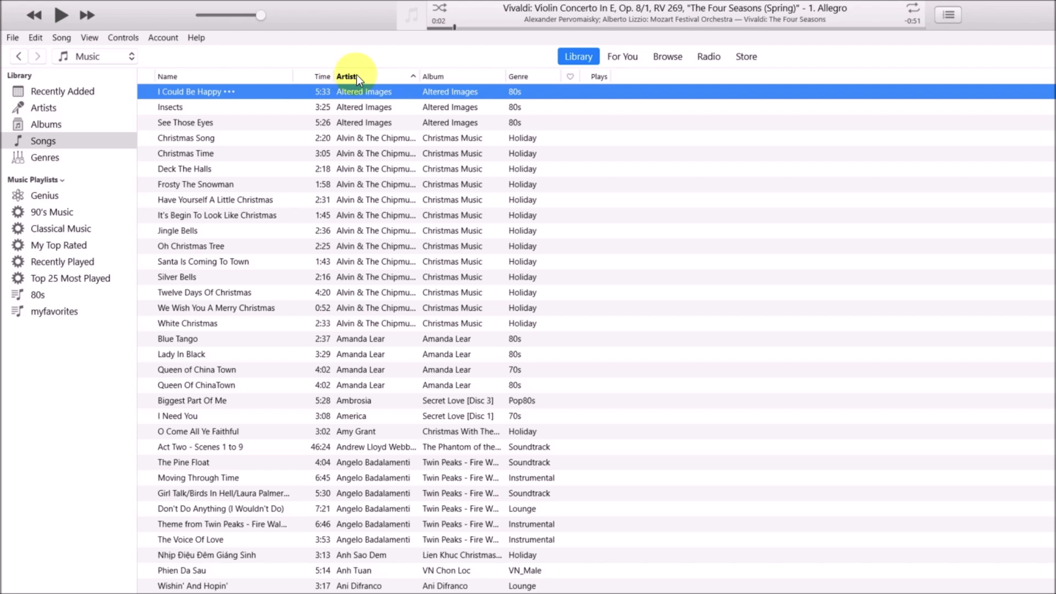
click(448, 77)
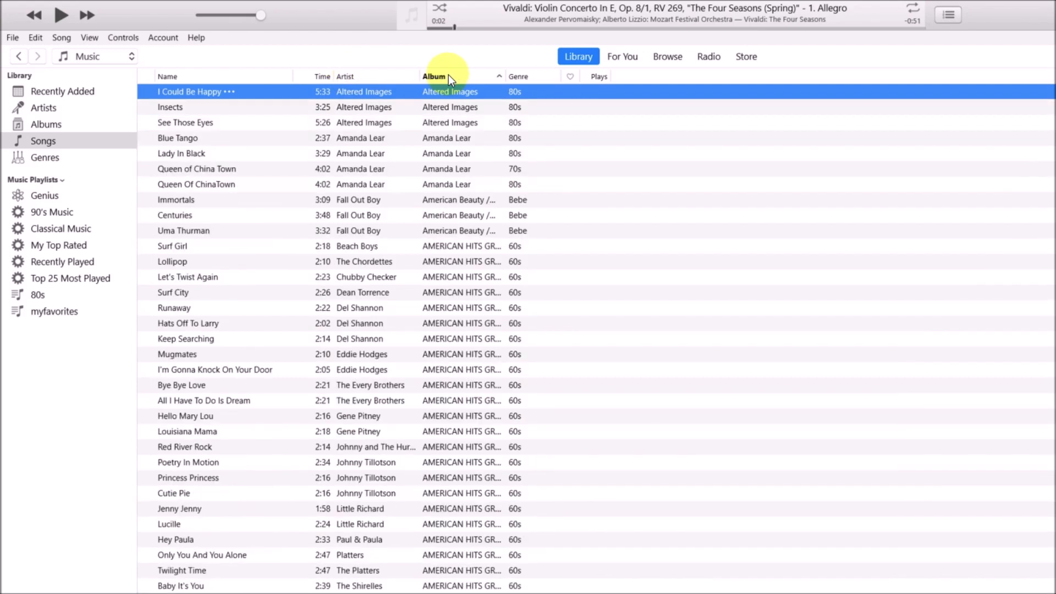
click(177, 78)
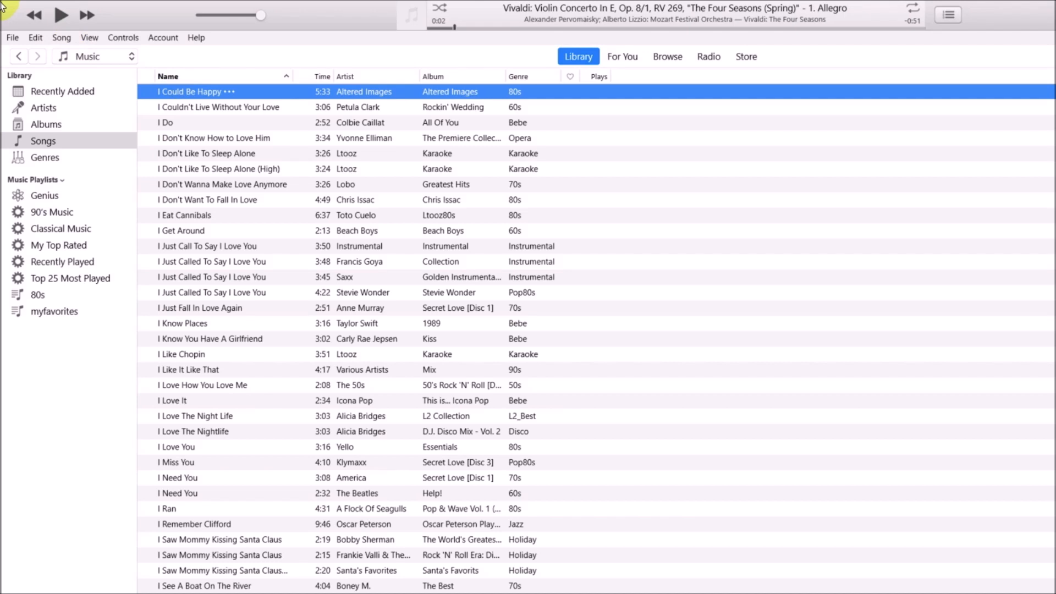
click(59, 15)
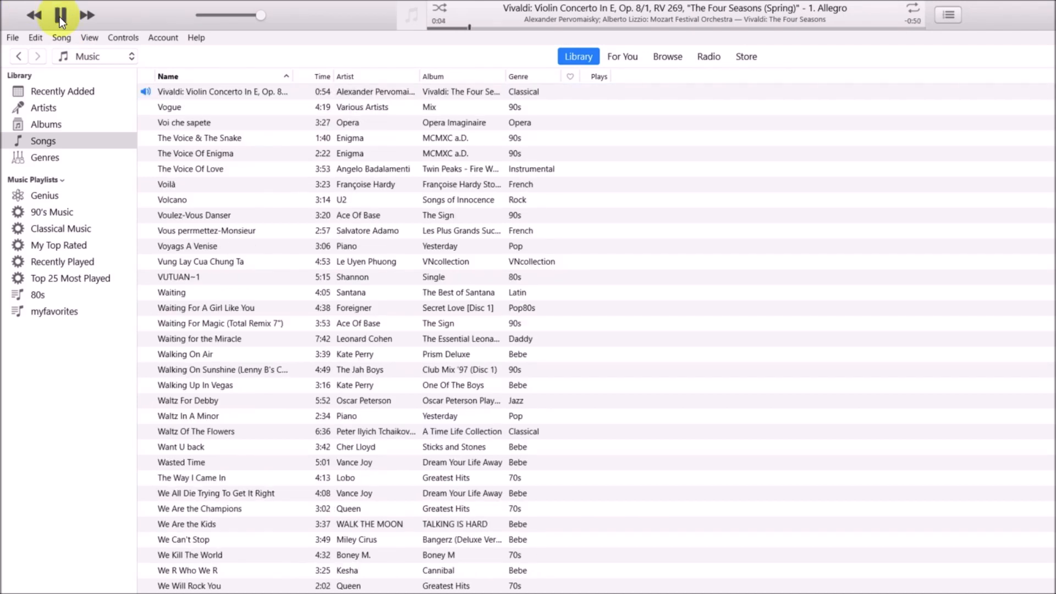
Look over the library commands available for the 80s playlist, including Export Playlist.
click(13, 37)
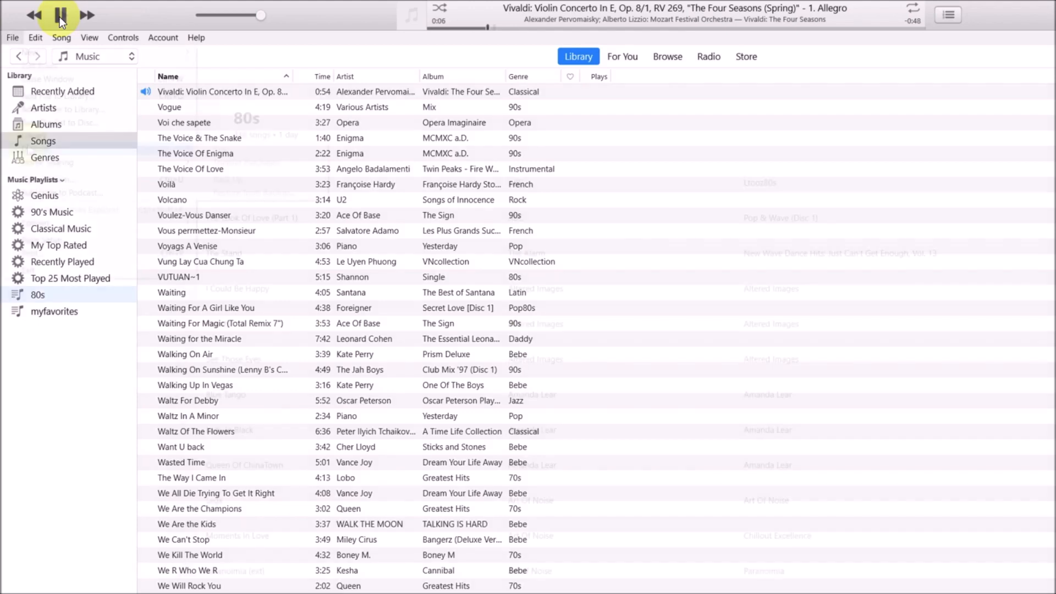
mouse_move(41, 140)
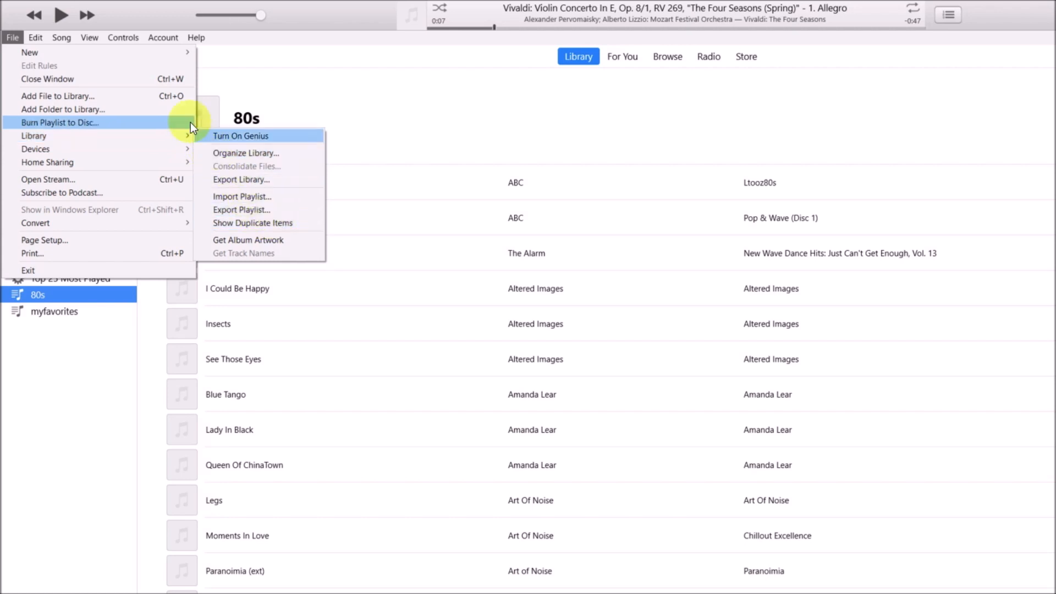
mouse_move(77, 144)
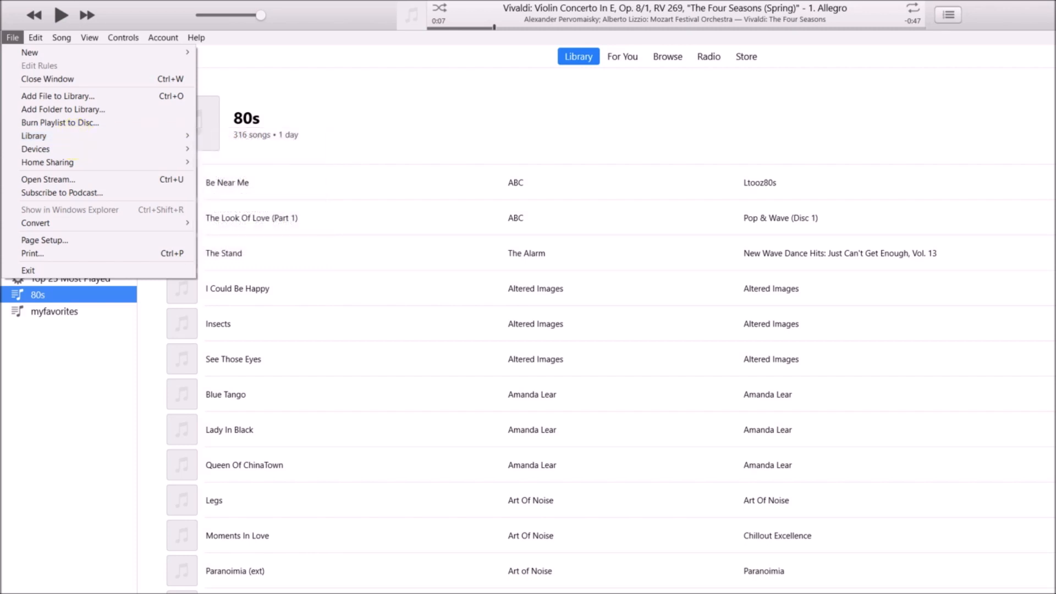
Switch to File Explorer and examine the artist folders inside Music > iTunes > iTunes Media > Music.
key(alt+Tab)
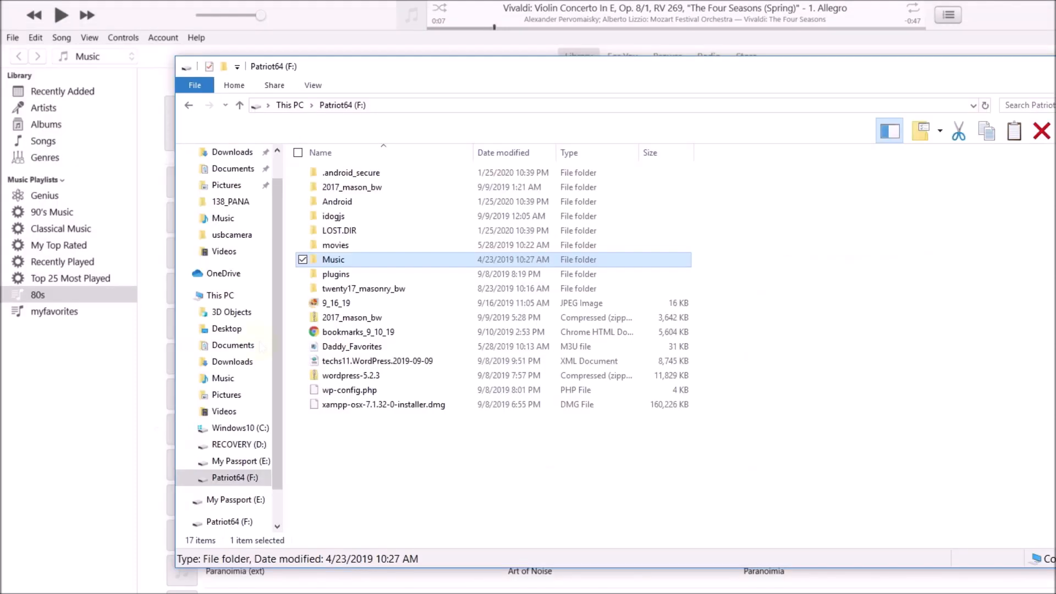
click(224, 218)
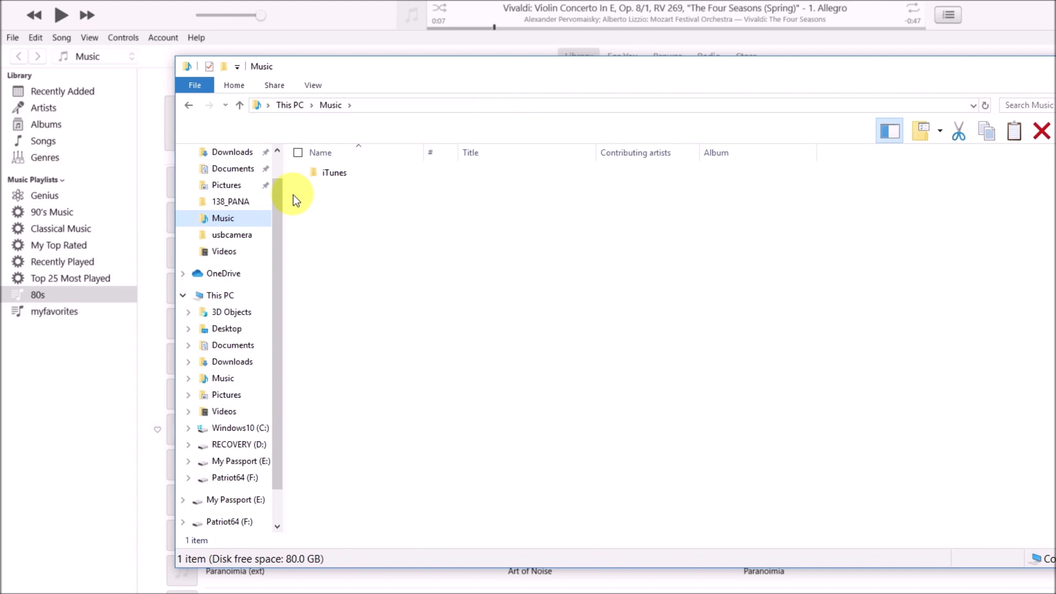
click(337, 174)
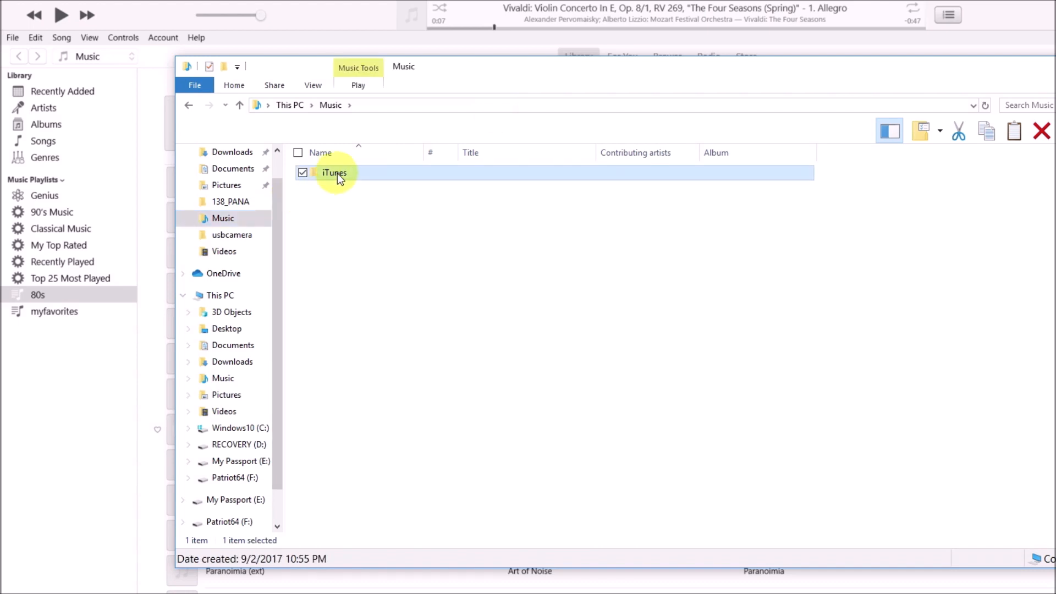
double_click(337, 174)
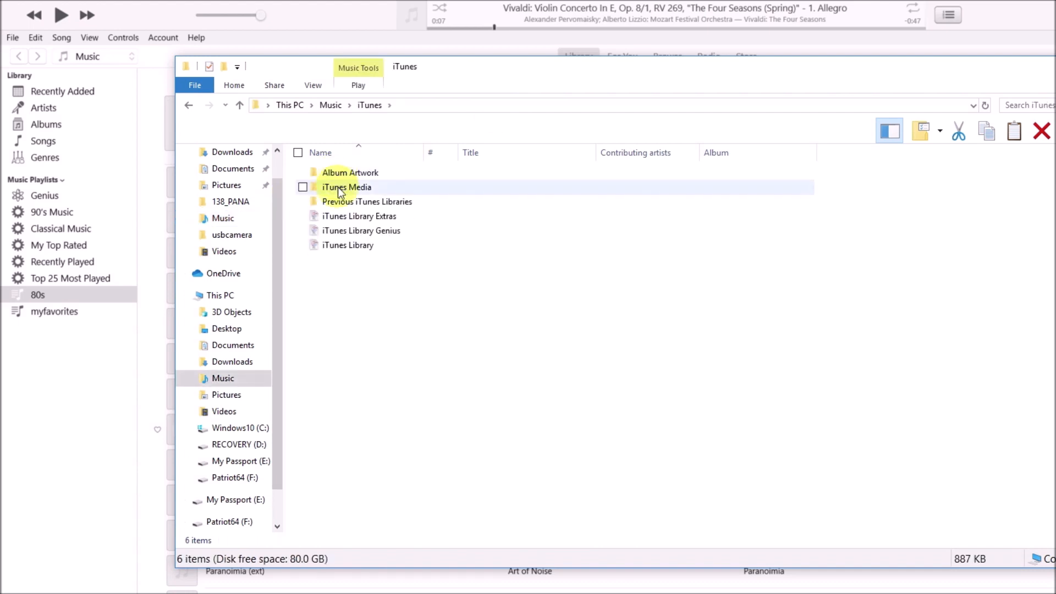
double_click(339, 189)
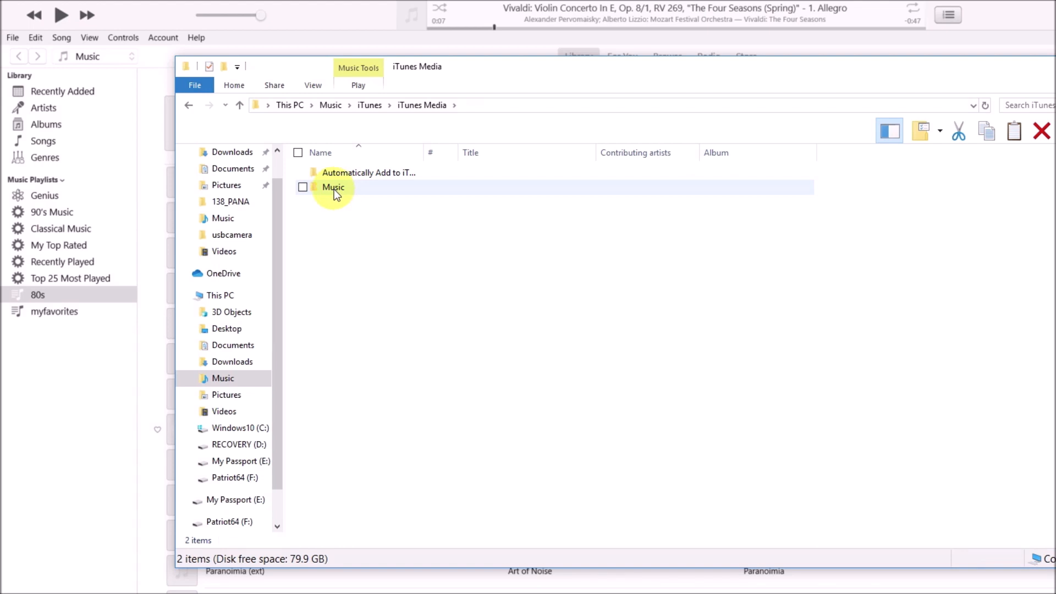
click(334, 189)
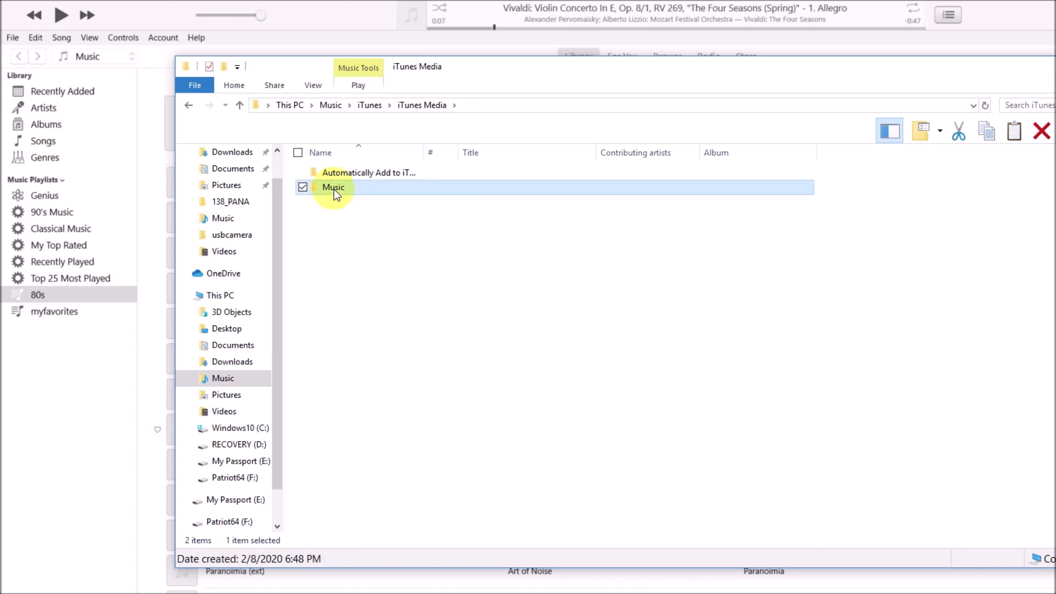
double_click(345, 191)
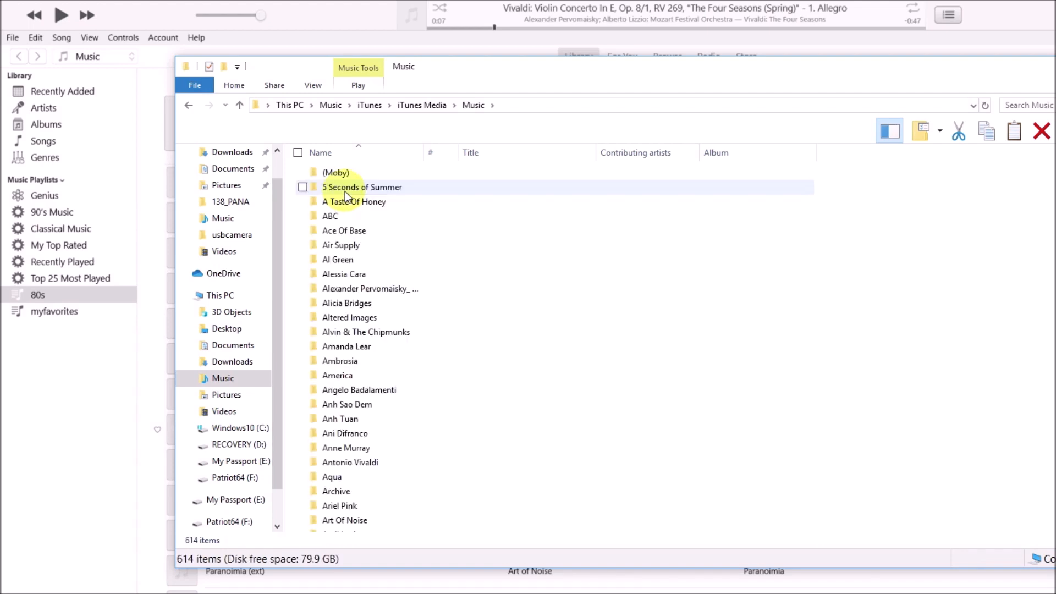
scroll(618, 355, down, 15)
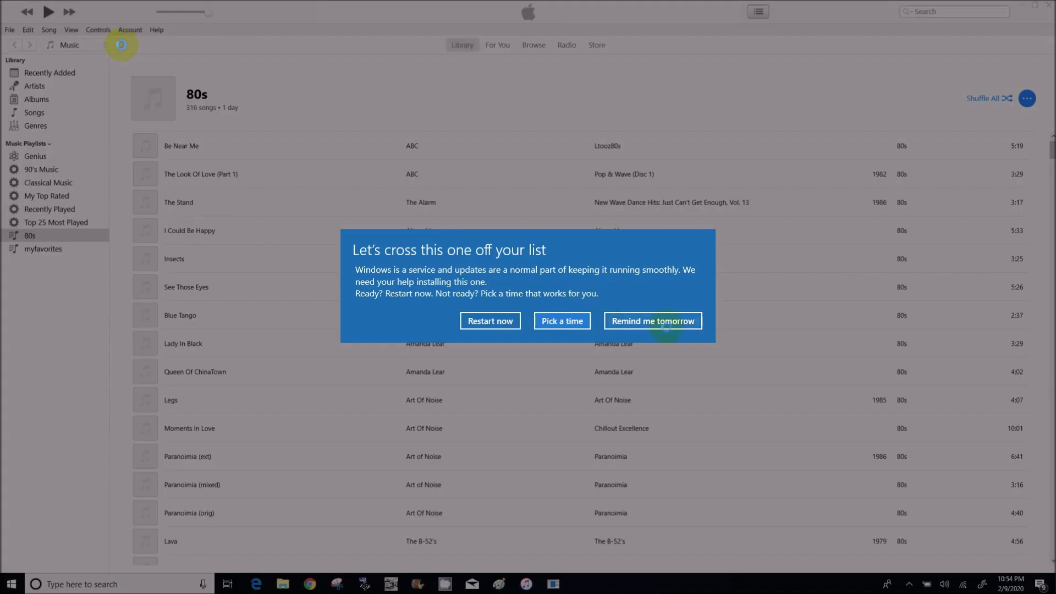
Postpone the Windows update reminder until tomorrow and check the connected iPhone's device page before returning to the library.
click(669, 327)
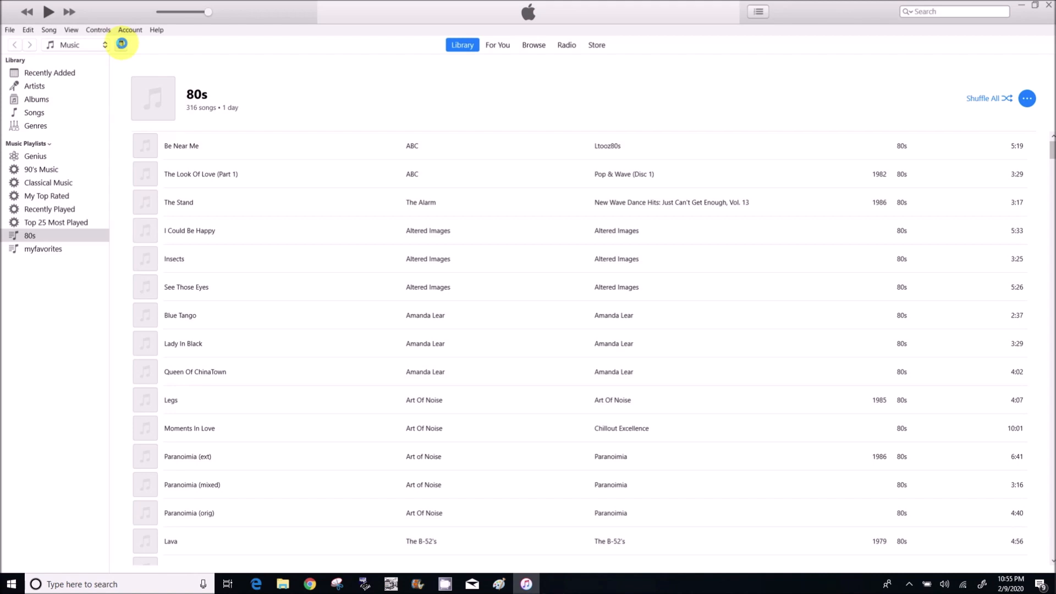
click(122, 43)
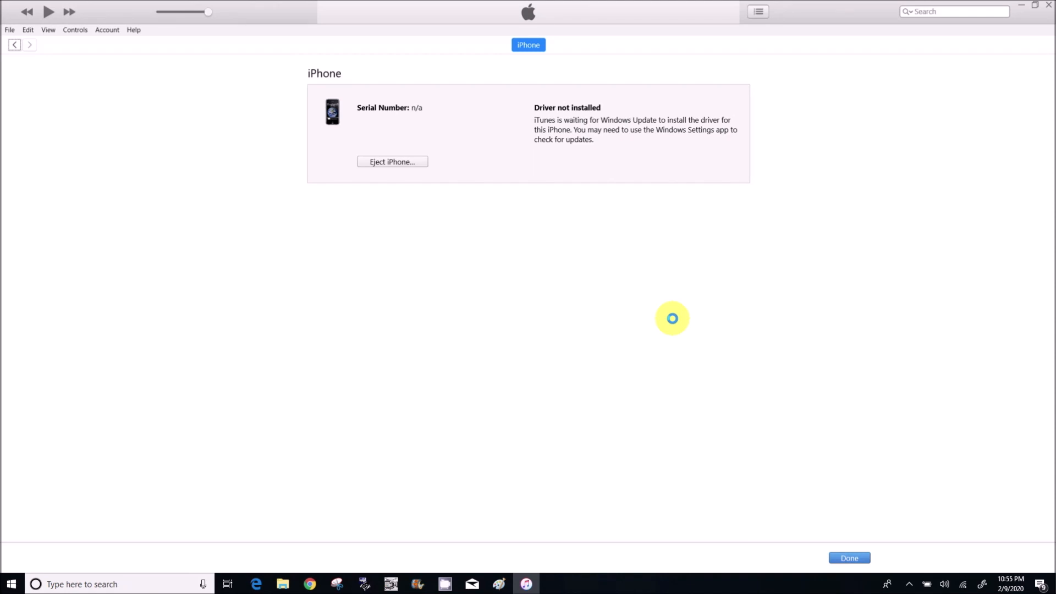
click(13, 44)
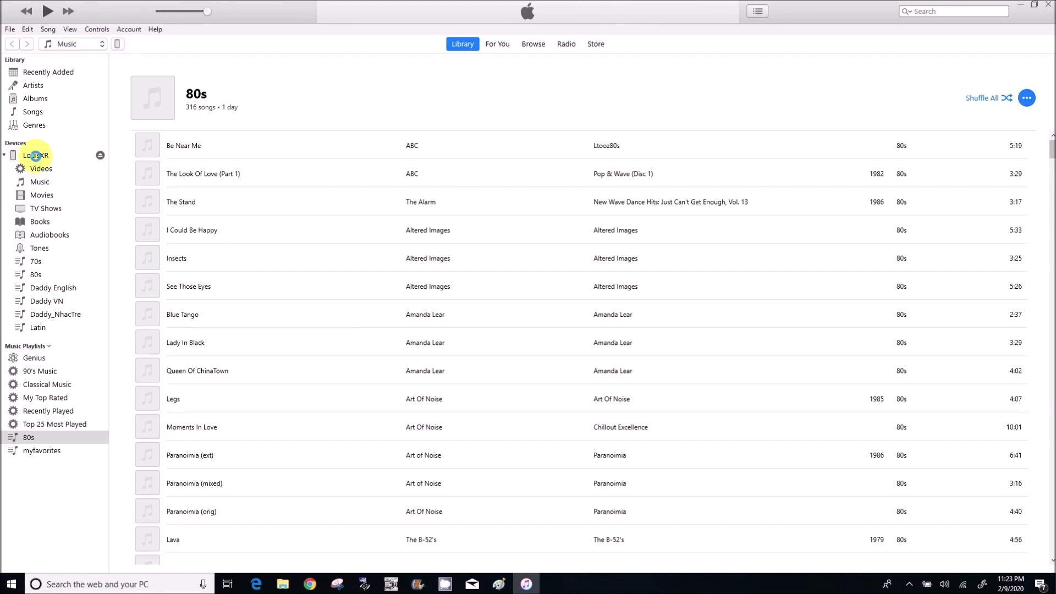
Turn on Sync Music for the connected iPhone and accept removing its existing media to sync with this library.
click(117, 42)
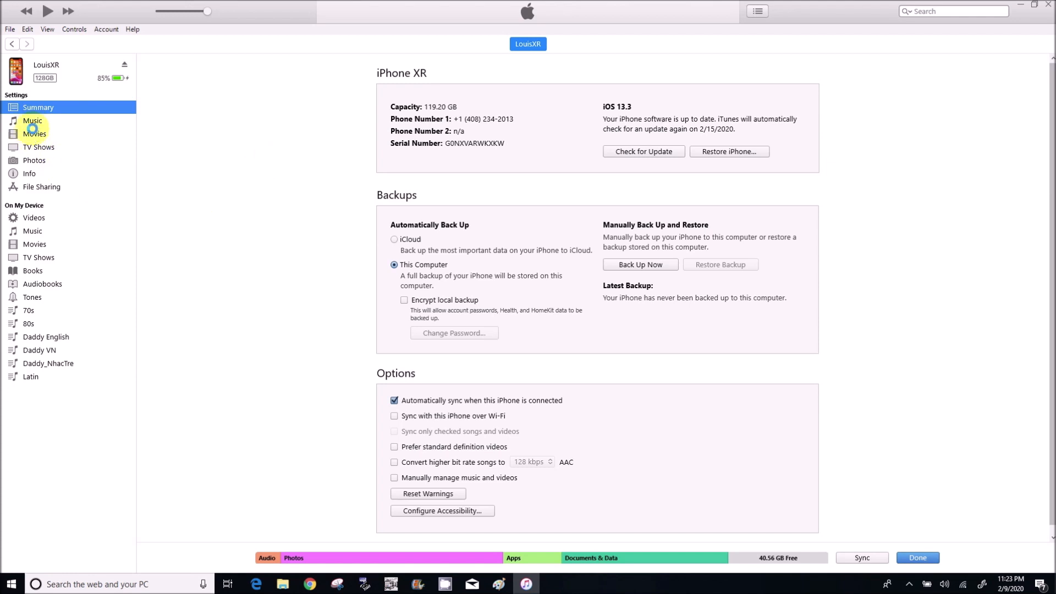
click(31, 120)
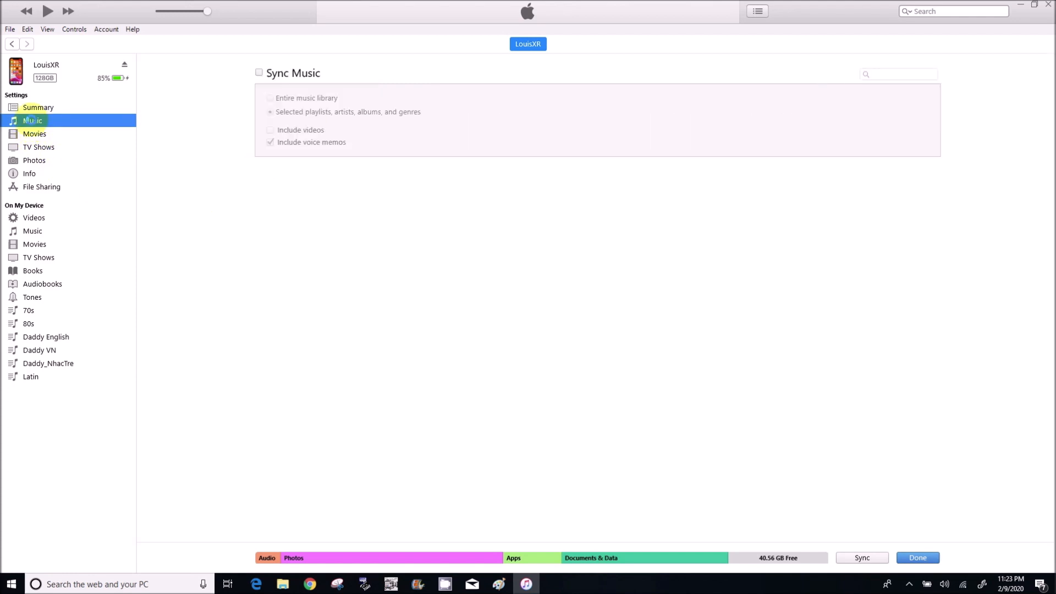
click(257, 71)
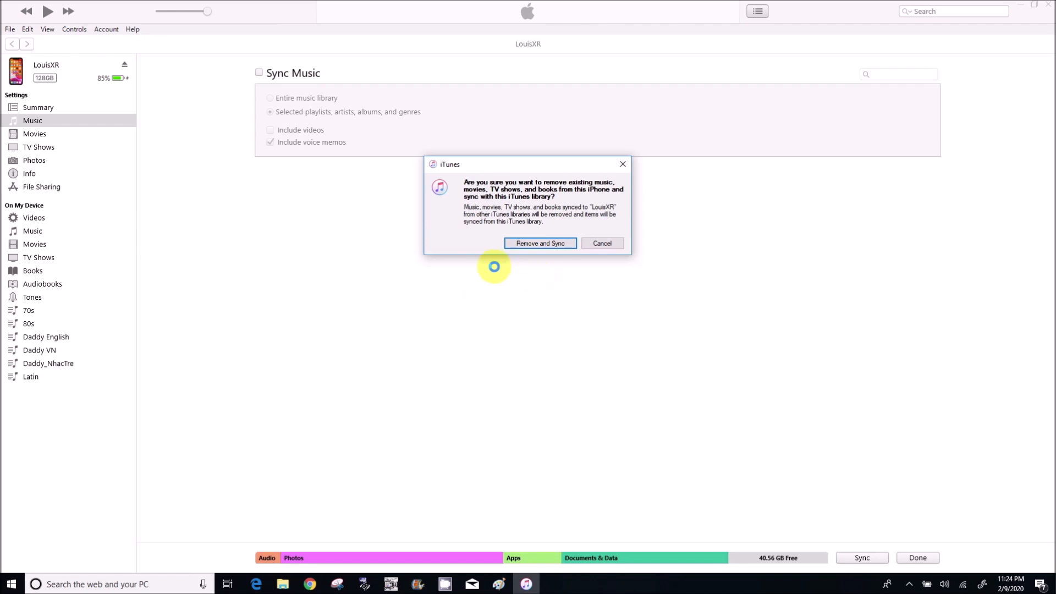
click(550, 243)
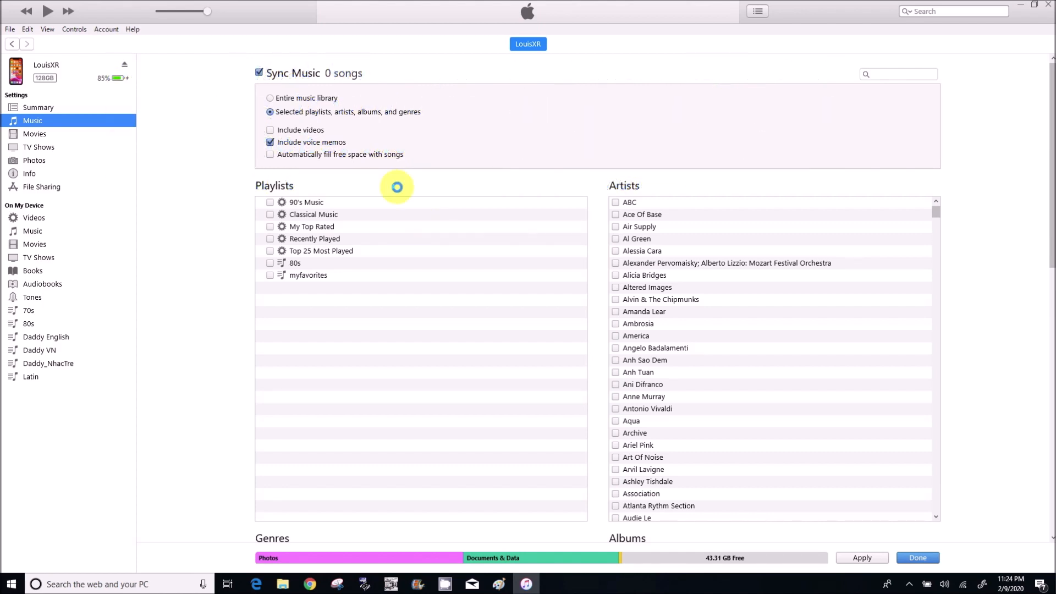
Look through the iPhone's 70s, 80s, Daddy English, Daddy VN, Daddy_NhacTre and Latin playlists, and return to the library.
click(29, 311)
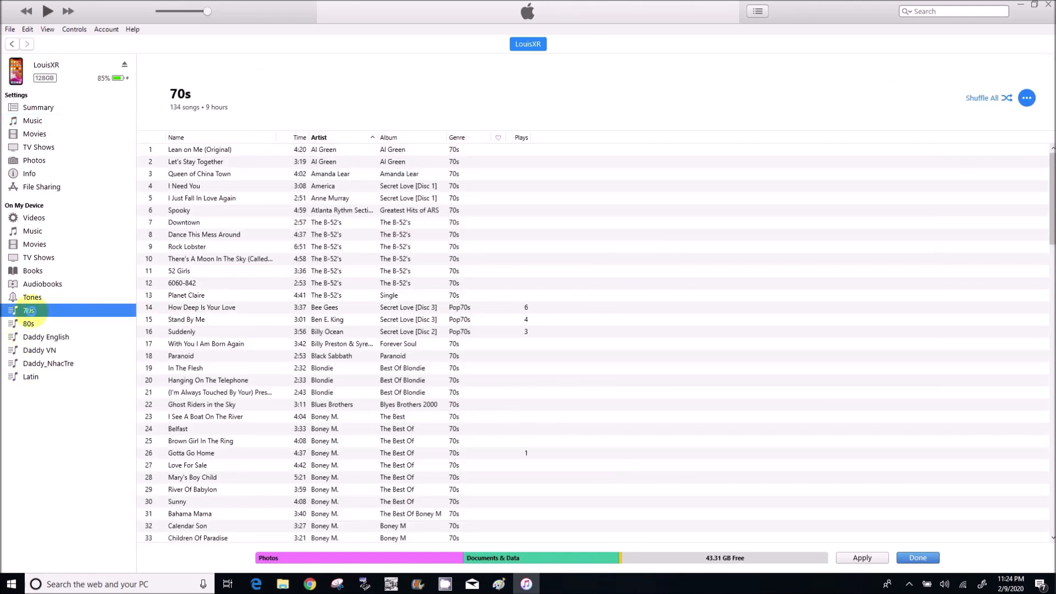
click(28, 324)
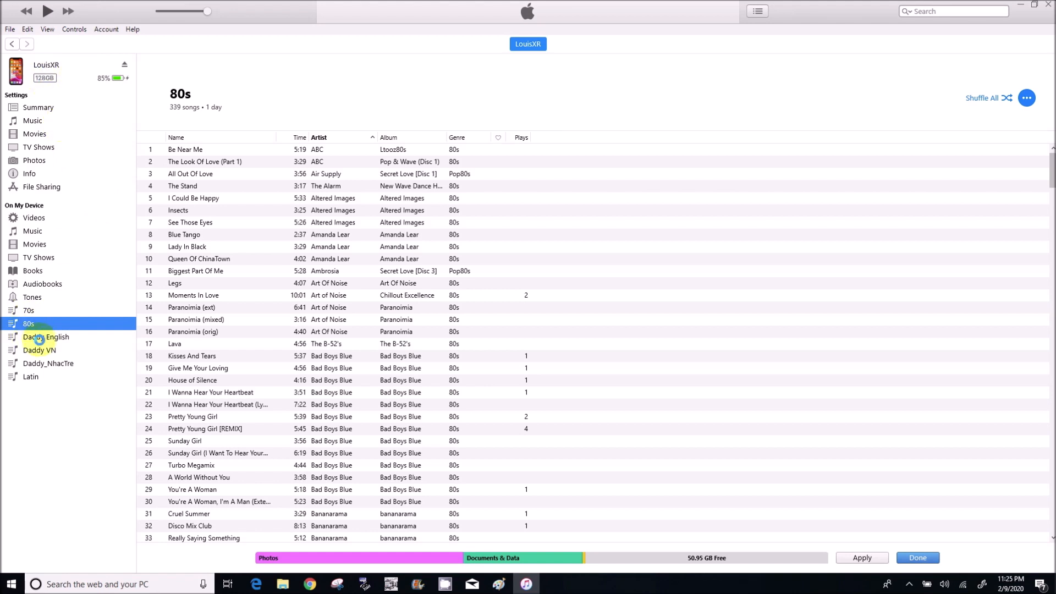
click(39, 338)
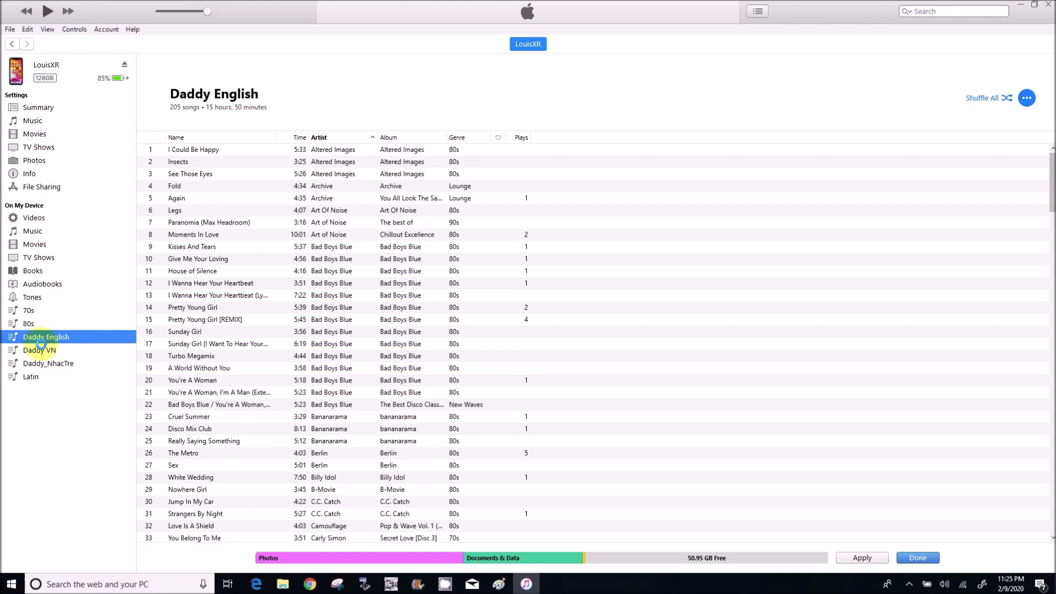
click(42, 351)
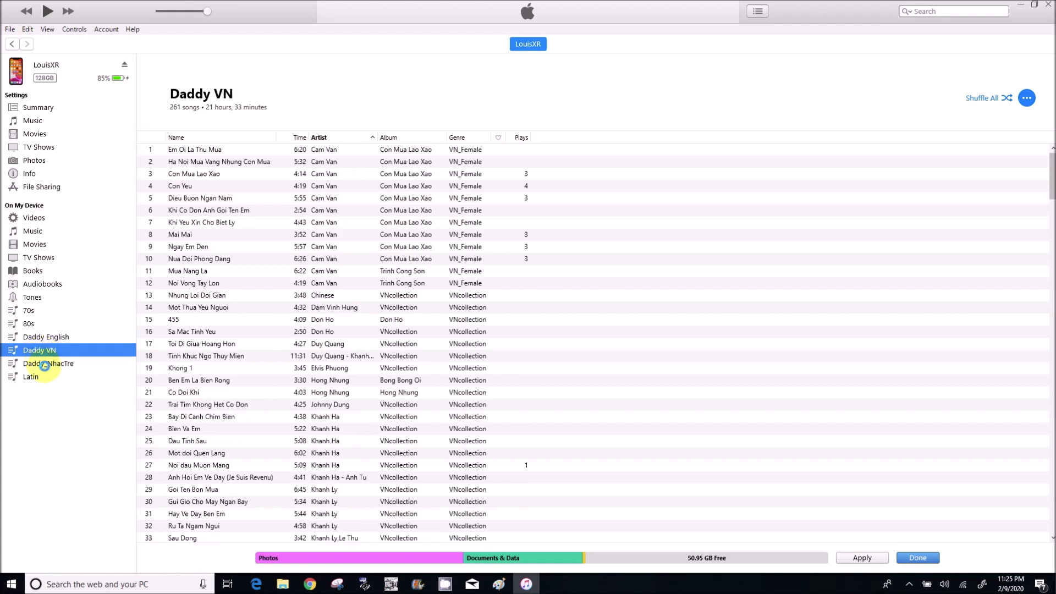
click(44, 365)
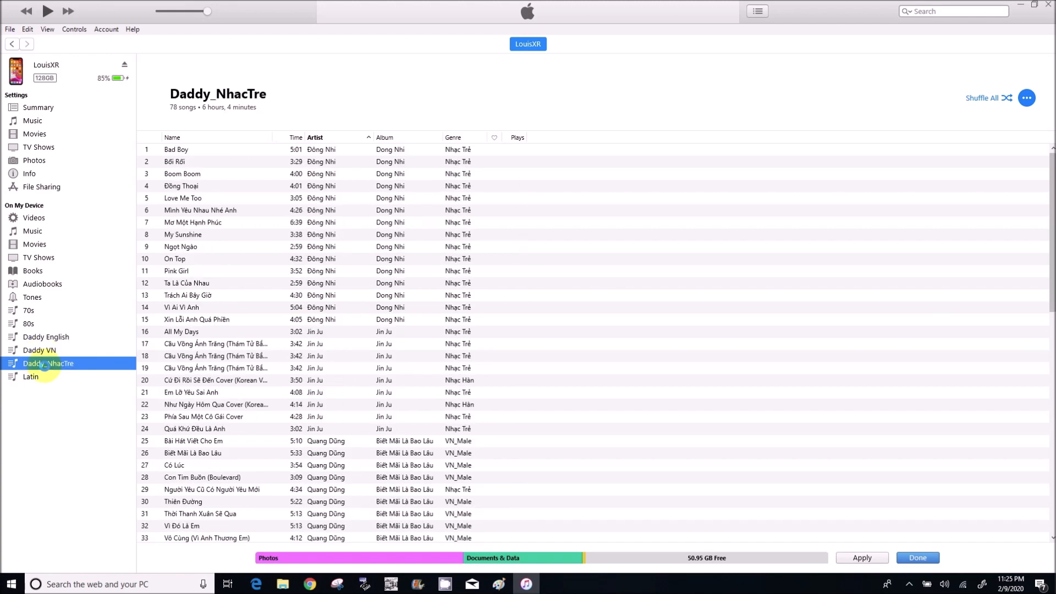
click(42, 378)
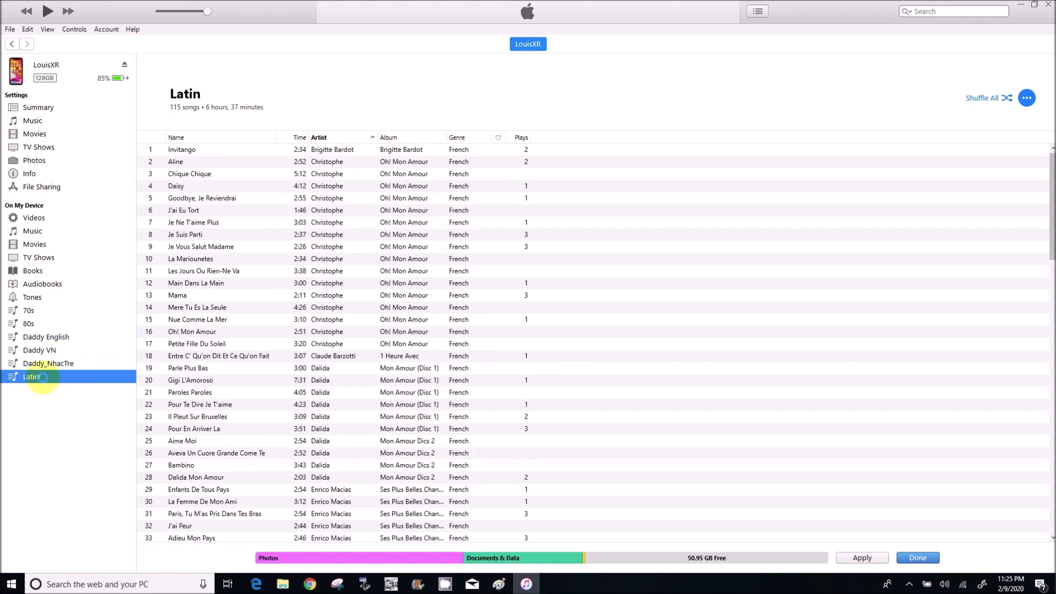
click(85, 145)
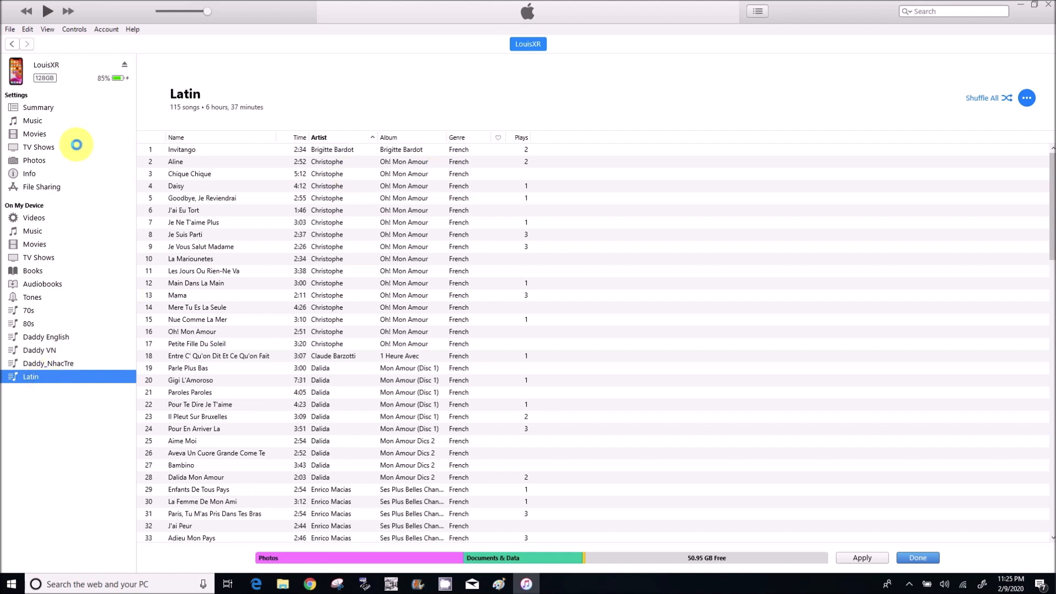
click(595, 226)
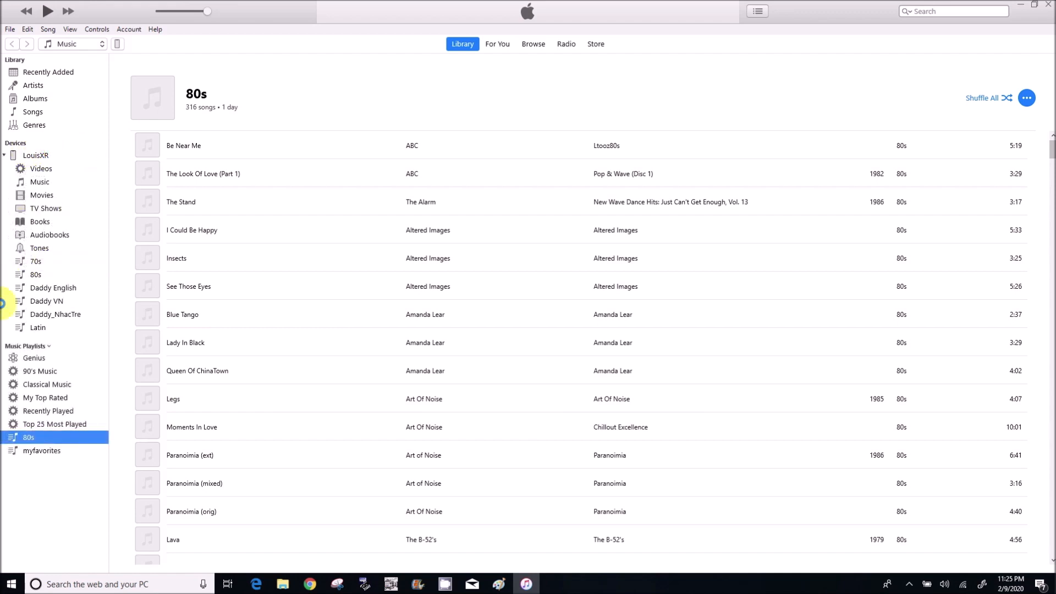
Show all library songs, then enable Sync Music in the iPhone's music settings, agreeing to Remove and Sync.
click(36, 74)
click(34, 111)
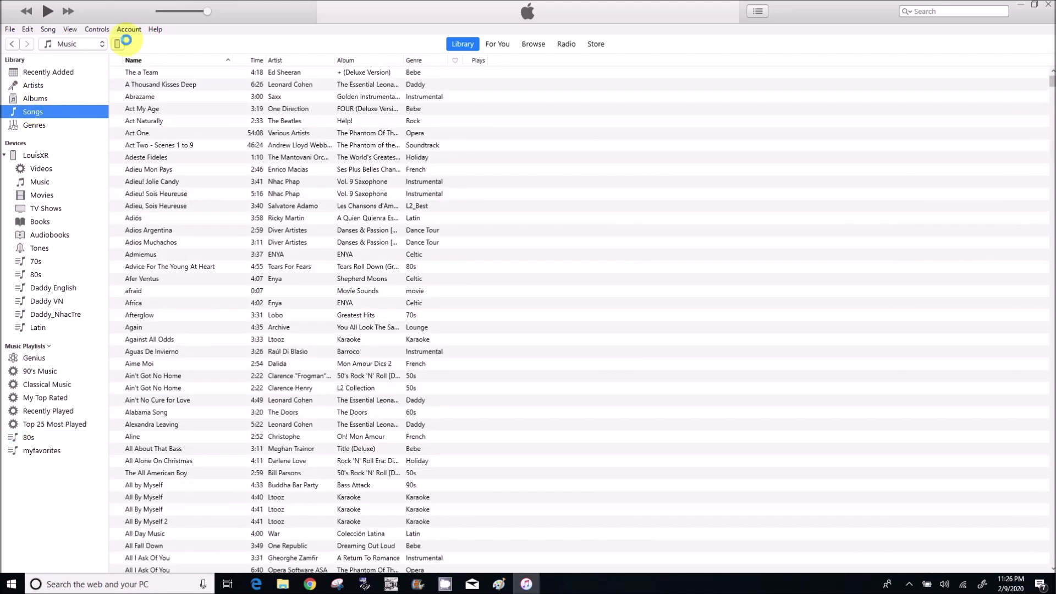
click(117, 43)
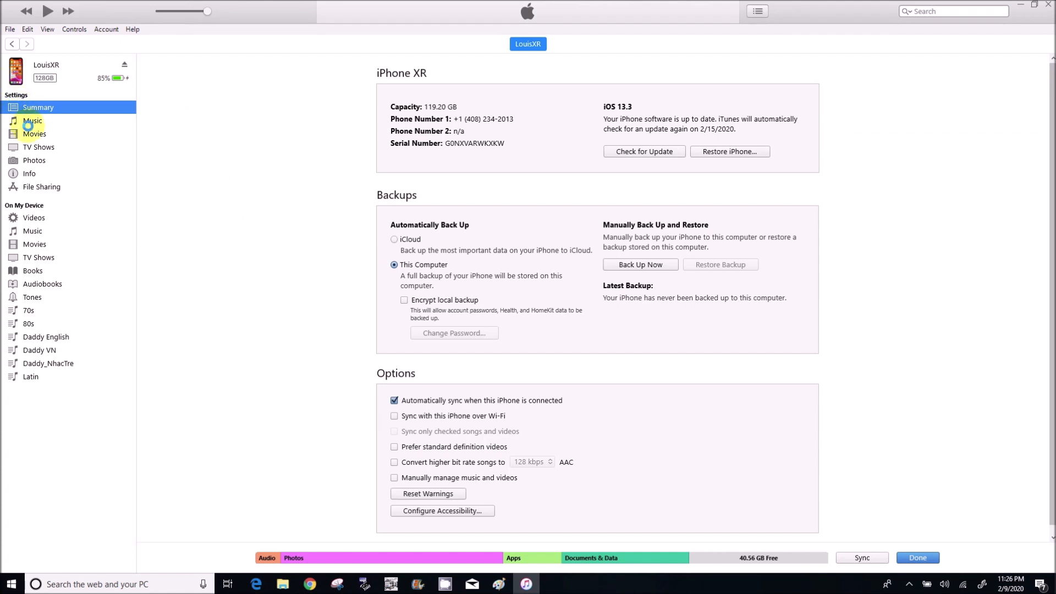
click(38, 120)
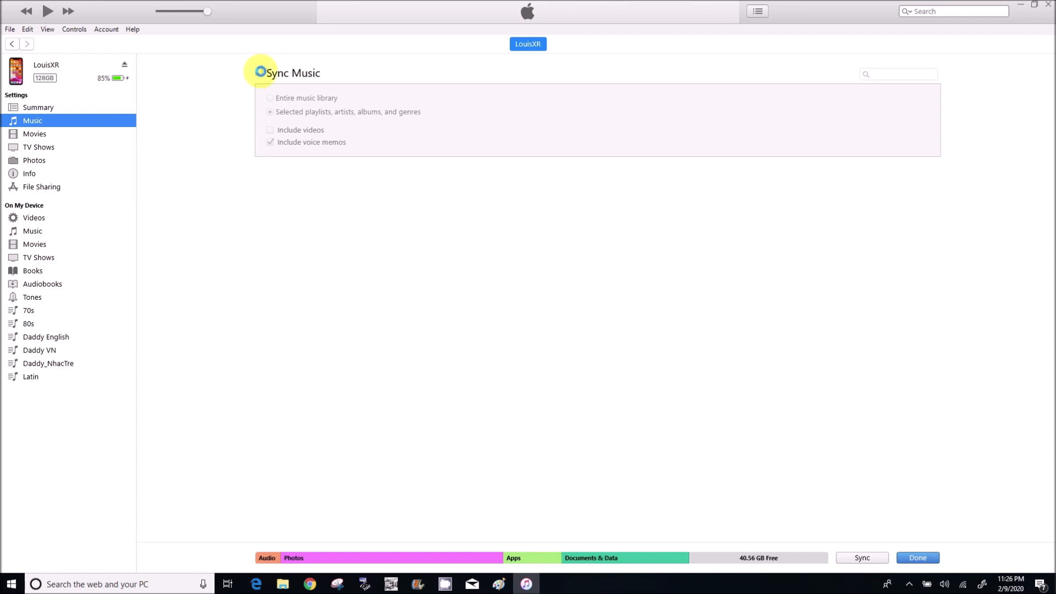
click(261, 72)
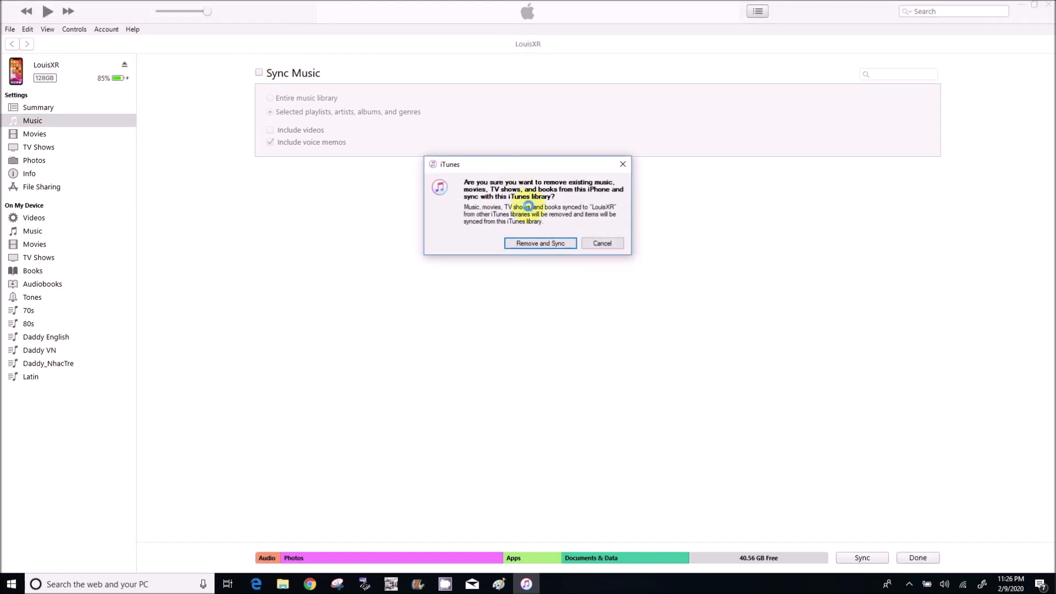
click(539, 241)
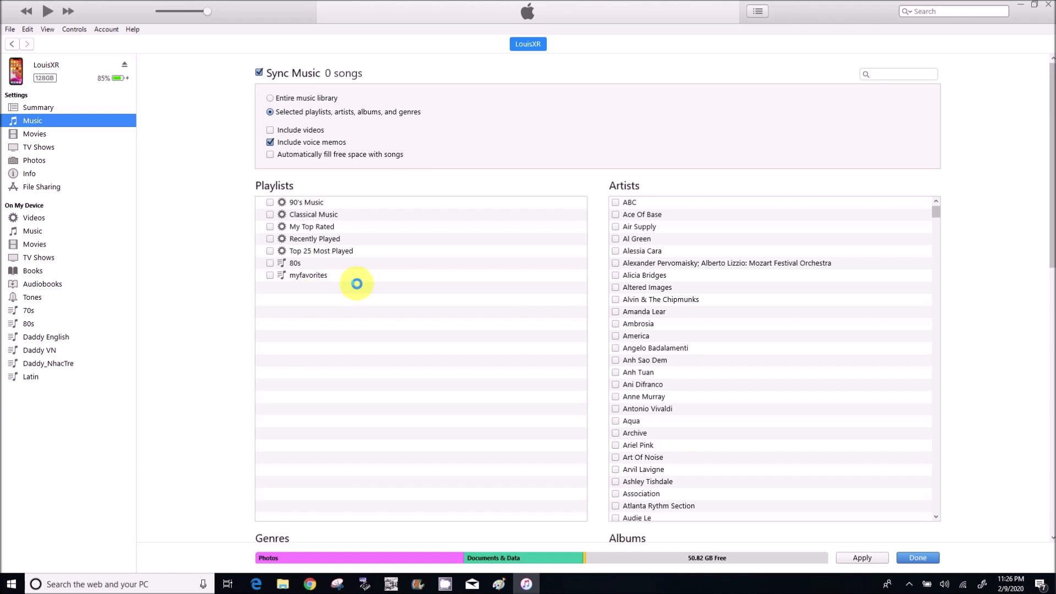
Select the 80s playlist for syncing to the iPhone and deselect it again.
click(267, 263)
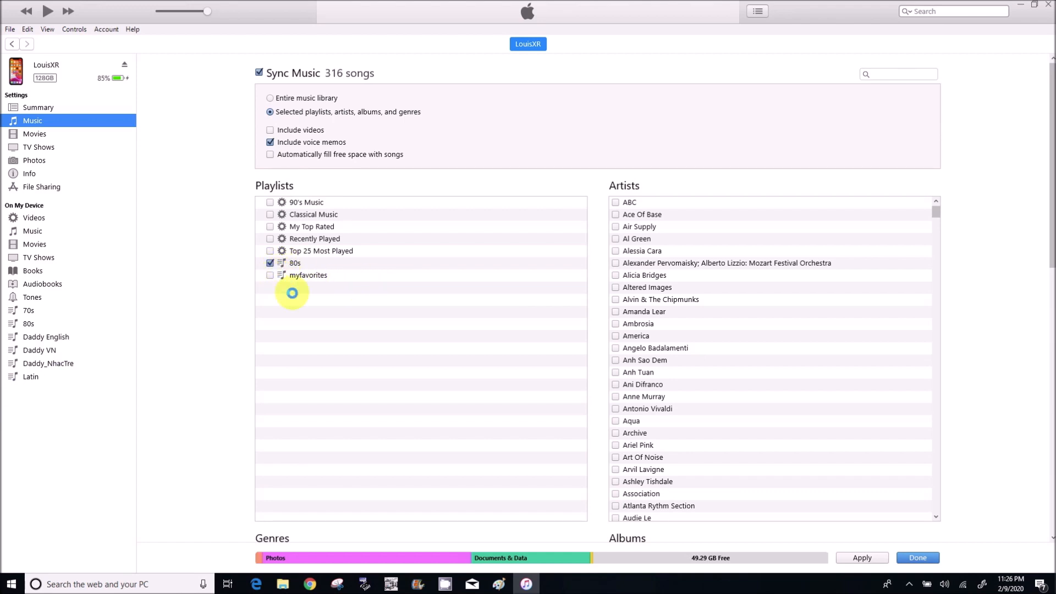
click(269, 263)
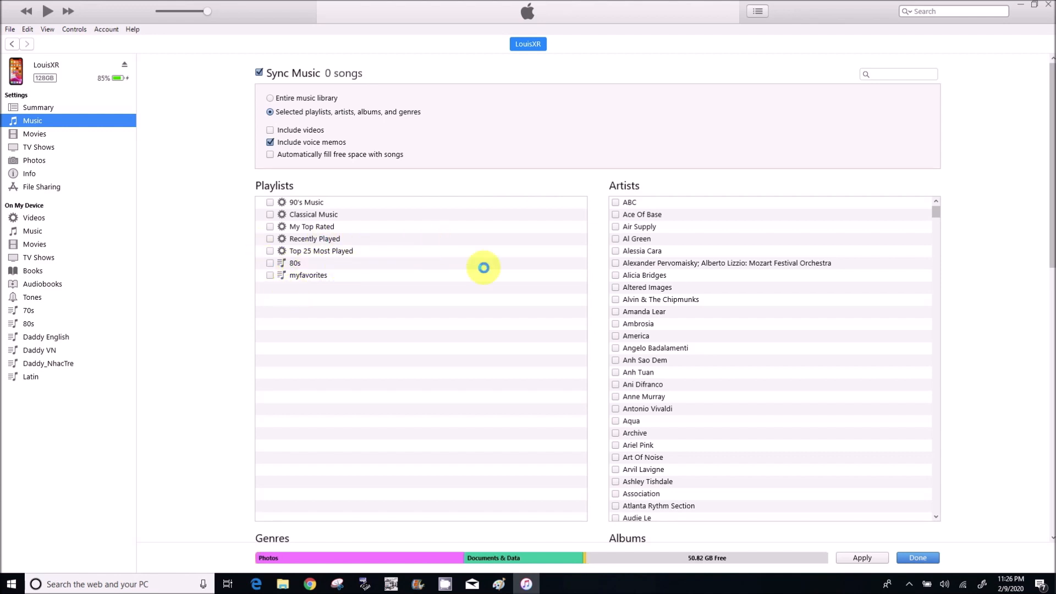
scroll(754, 351, down, 2)
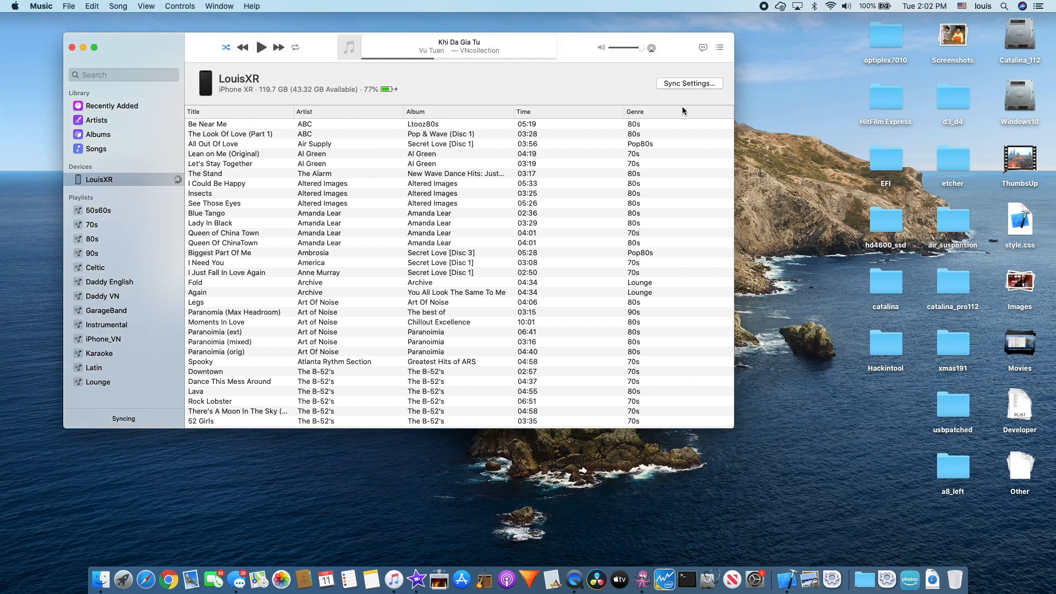
On the Mac, open the iPhone's music sync settings and add the Celtic playlist to the playlists selected for syncing.
click(688, 84)
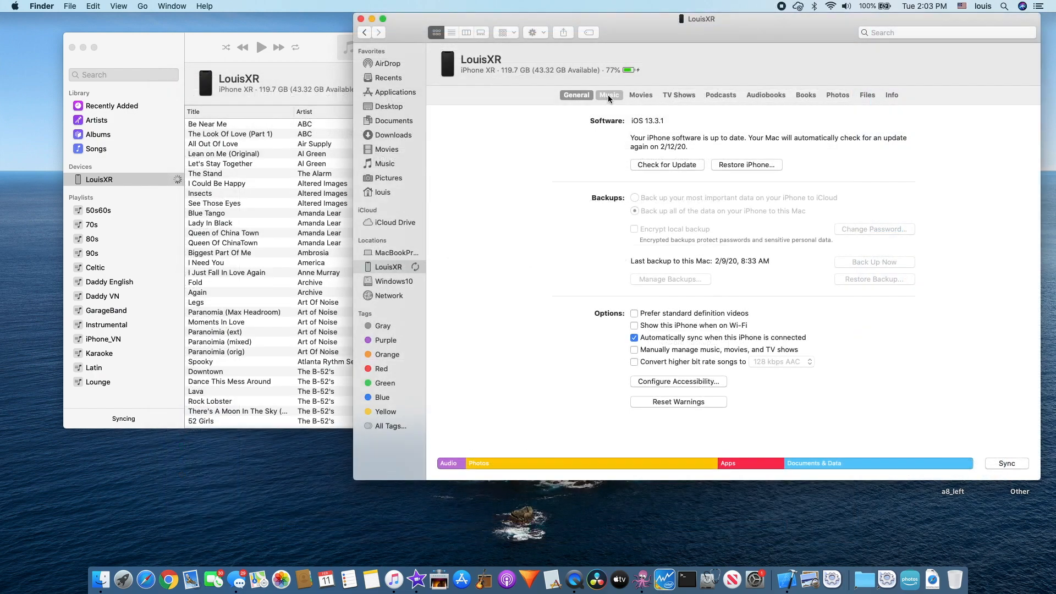
click(609, 95)
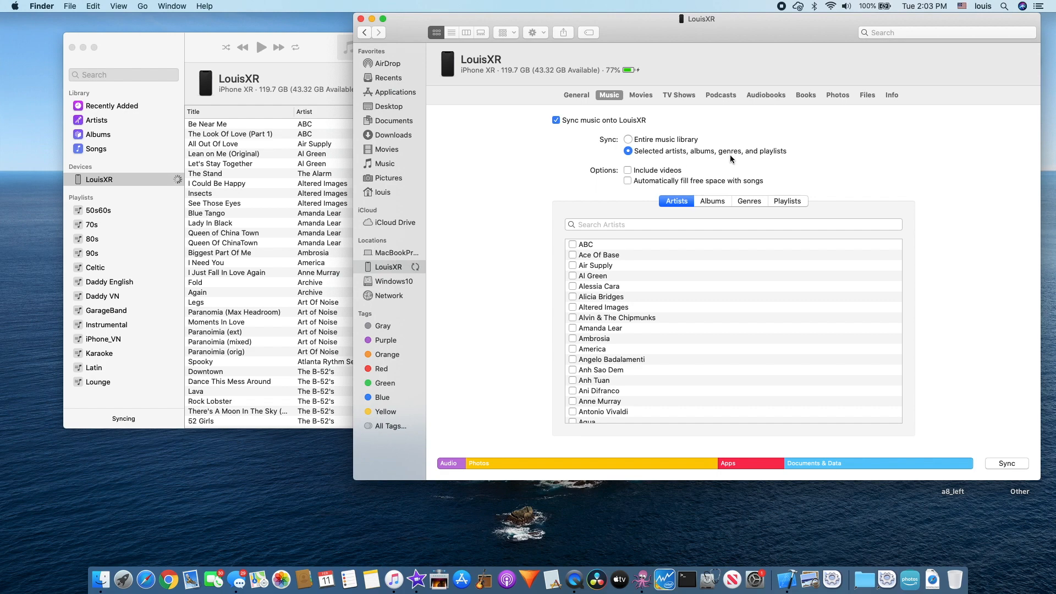
click(792, 203)
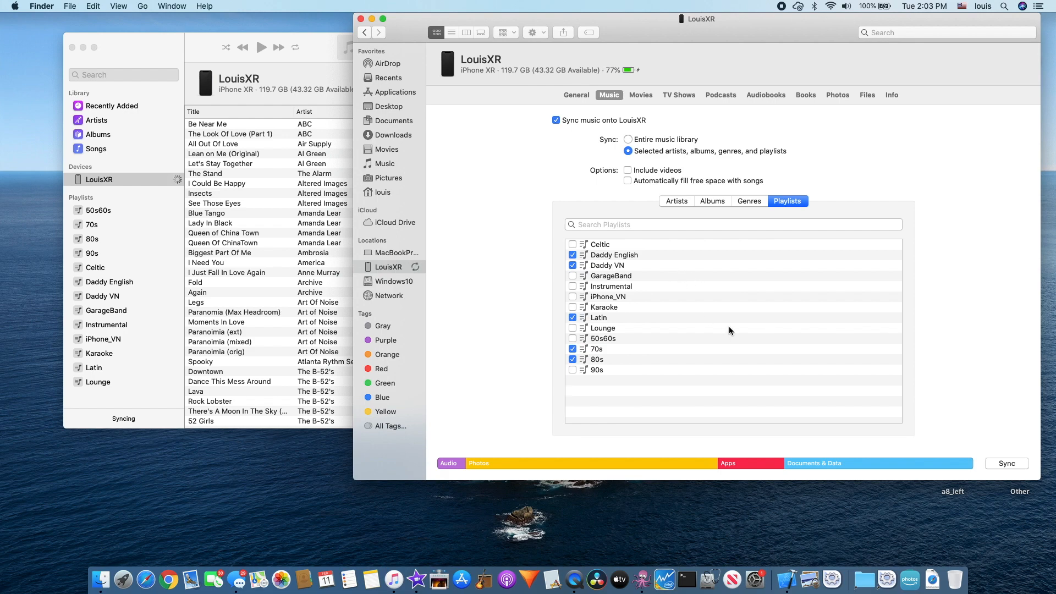
click(573, 245)
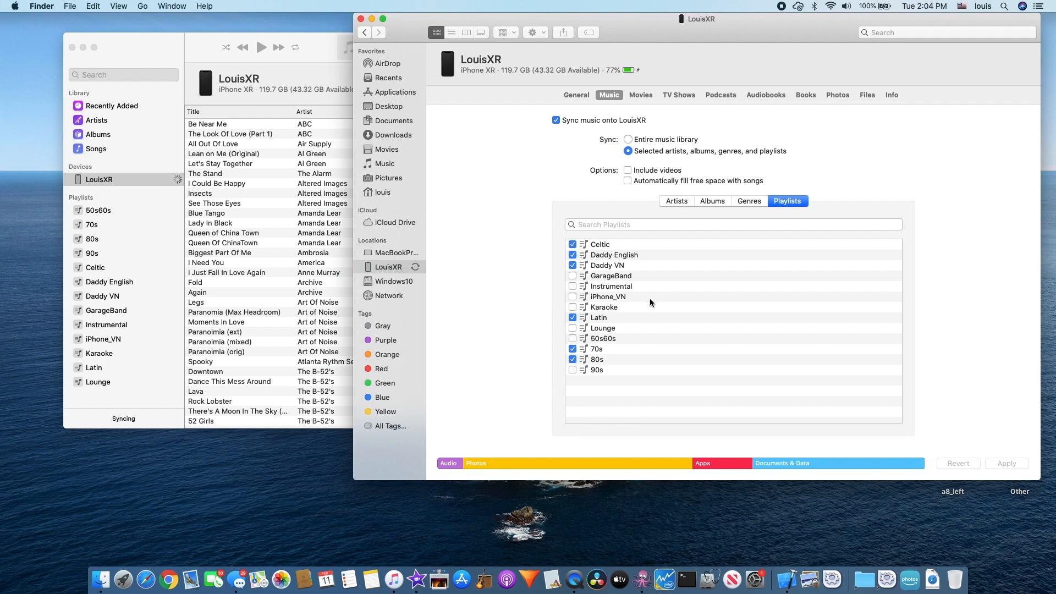
Add the GarageBand, Instrumental, Karaoke, Lounge, 50s60s and 90s playlists to the playlists selected for syncing to the iPhone.
click(572, 276)
click(573, 286)
click(573, 307)
click(574, 328)
click(572, 339)
click(572, 370)
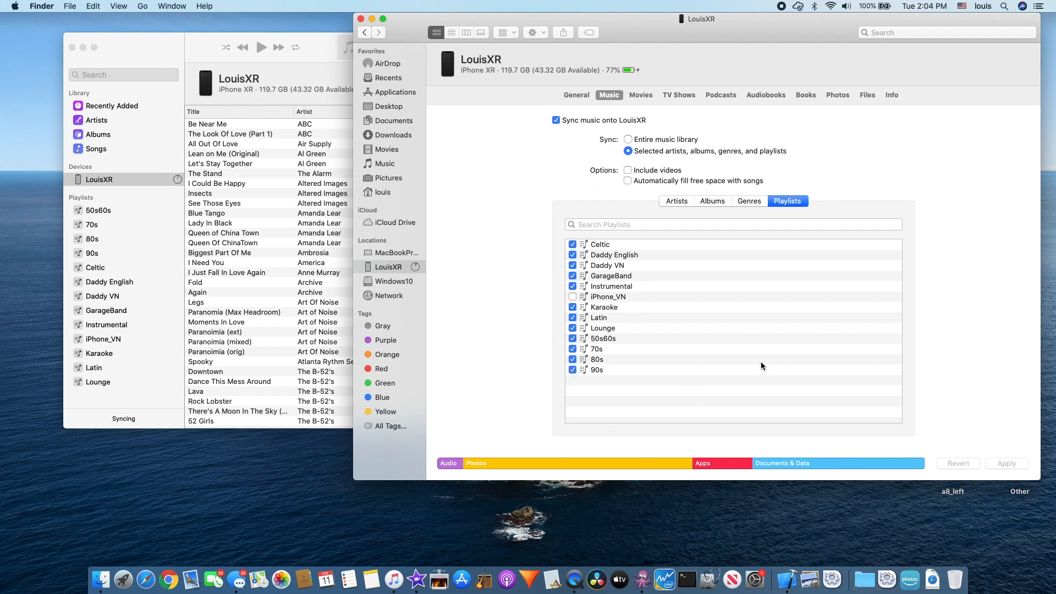
Look over the iPhone's Movies, Audiobooks and General settings and its storage usage.
click(644, 101)
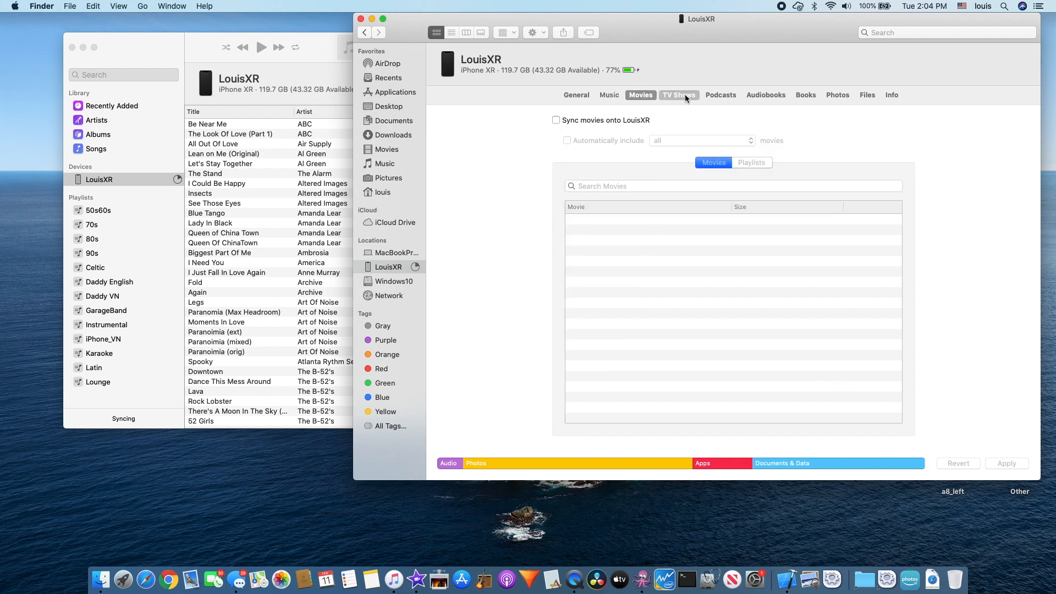
click(760, 98)
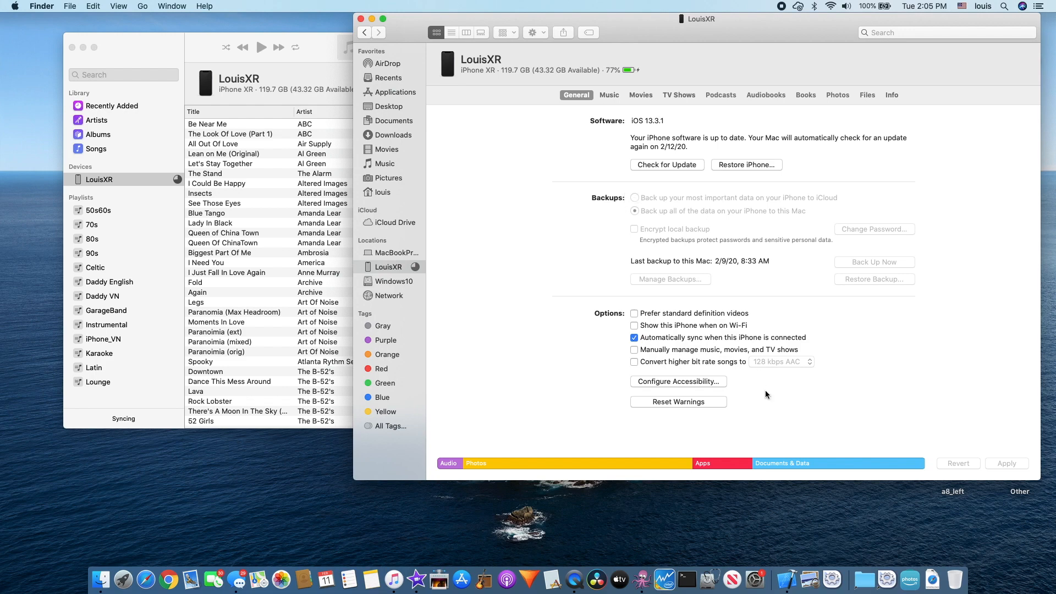
mouse_move(789, 467)
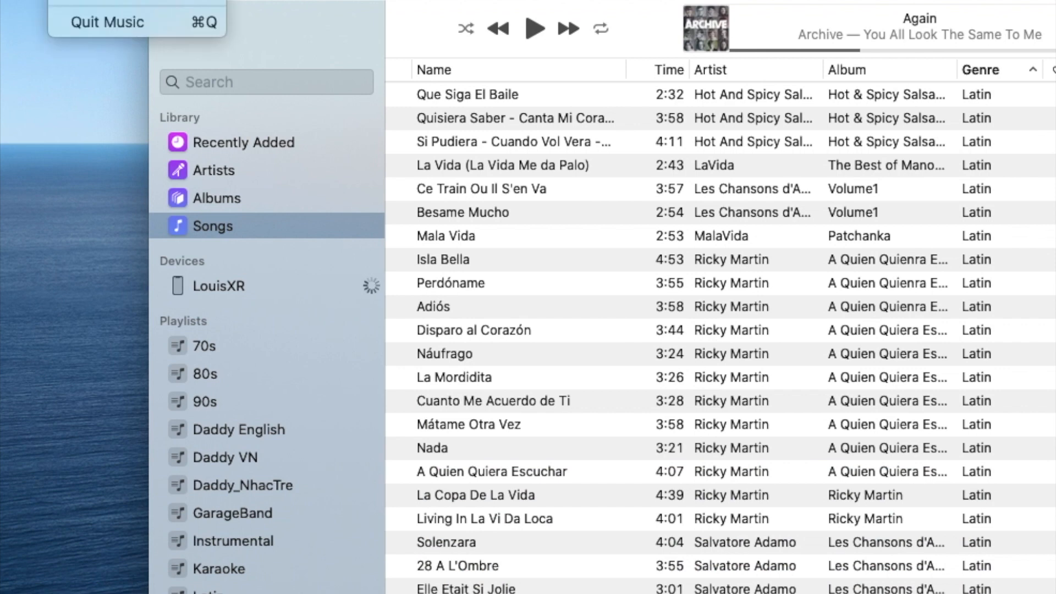
Open the Music preferences, then examine which apps and services are enabled in the Mac's iCloud settings.
key(super+comma)
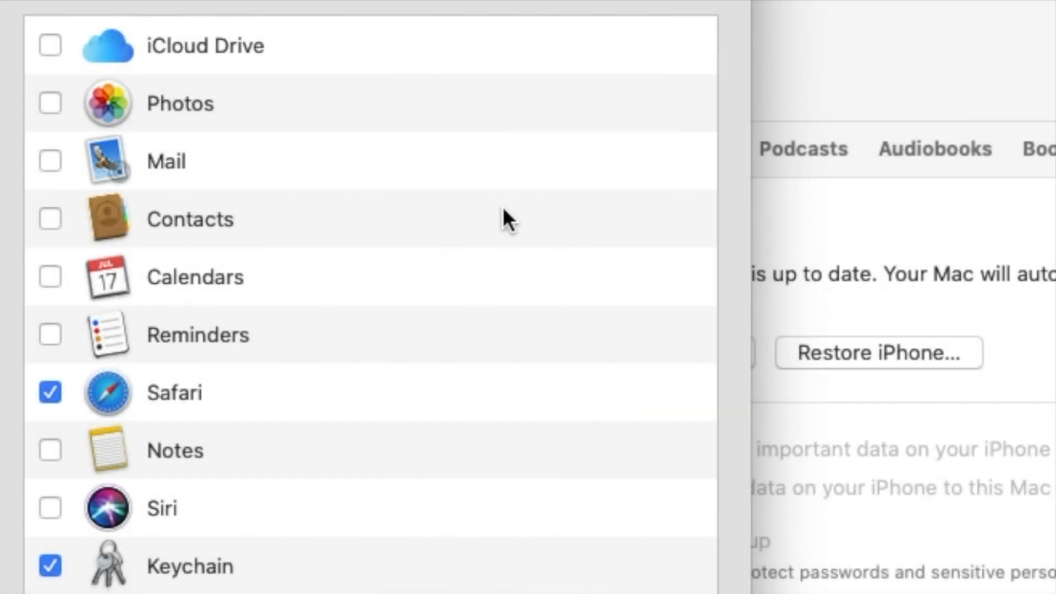
scroll(464, 283, down, 5)
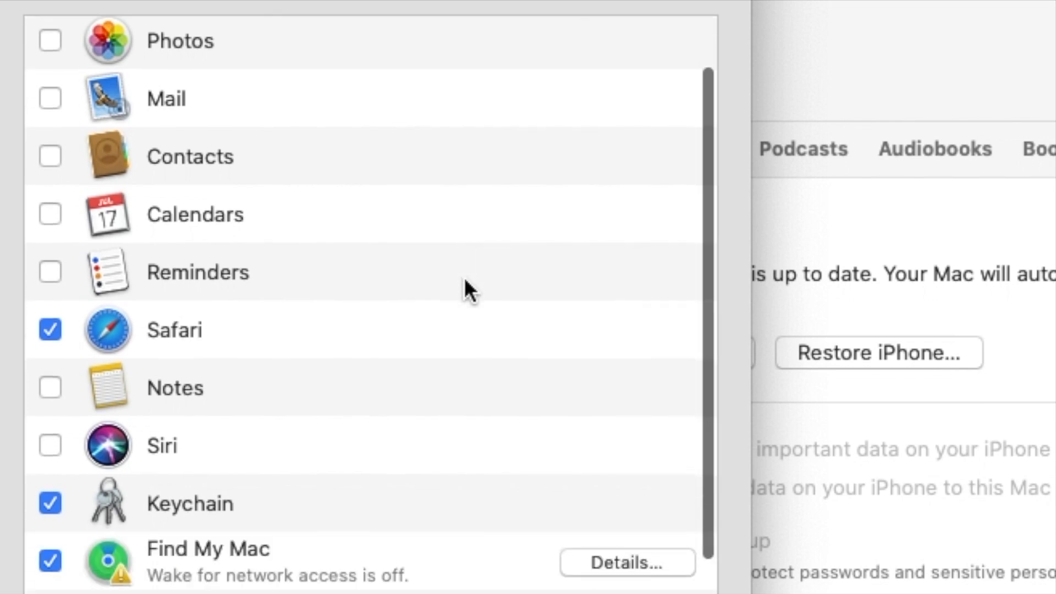
scroll(464, 279, up, 5)
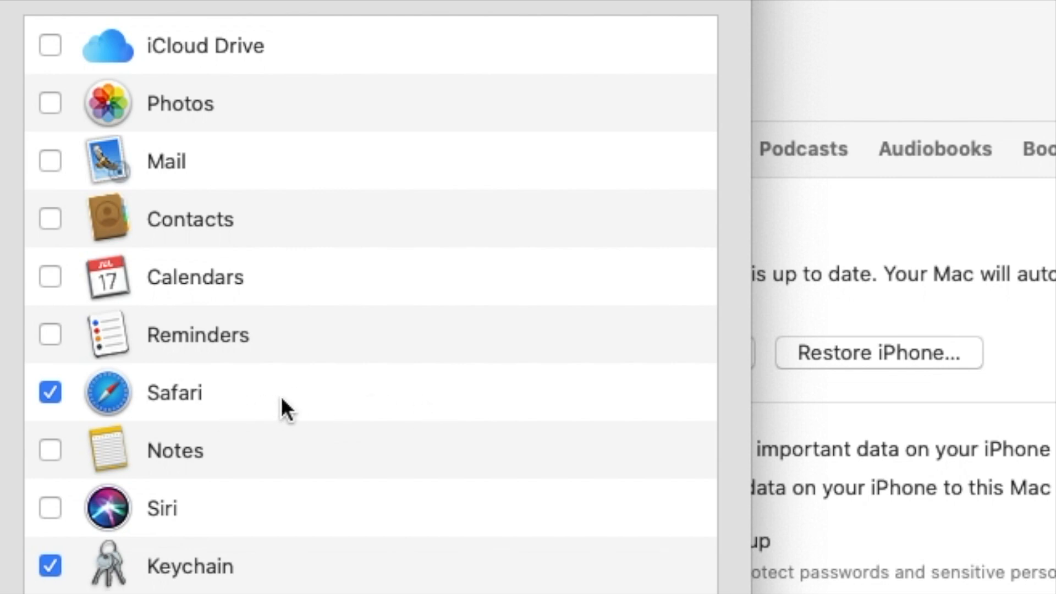
scroll(282, 400, down, 5)
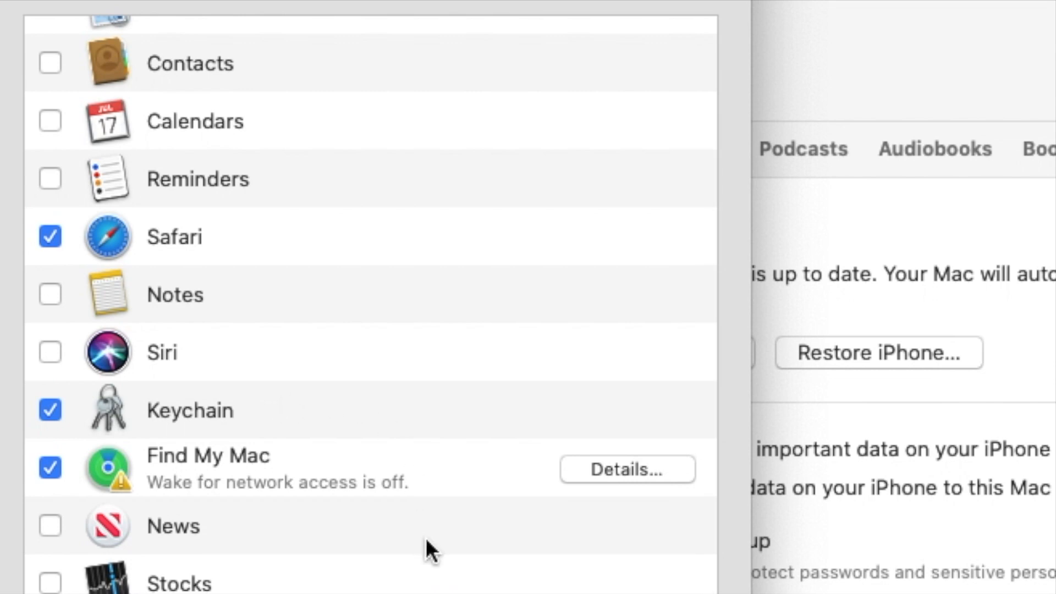
scroll(426, 540, down, 1)
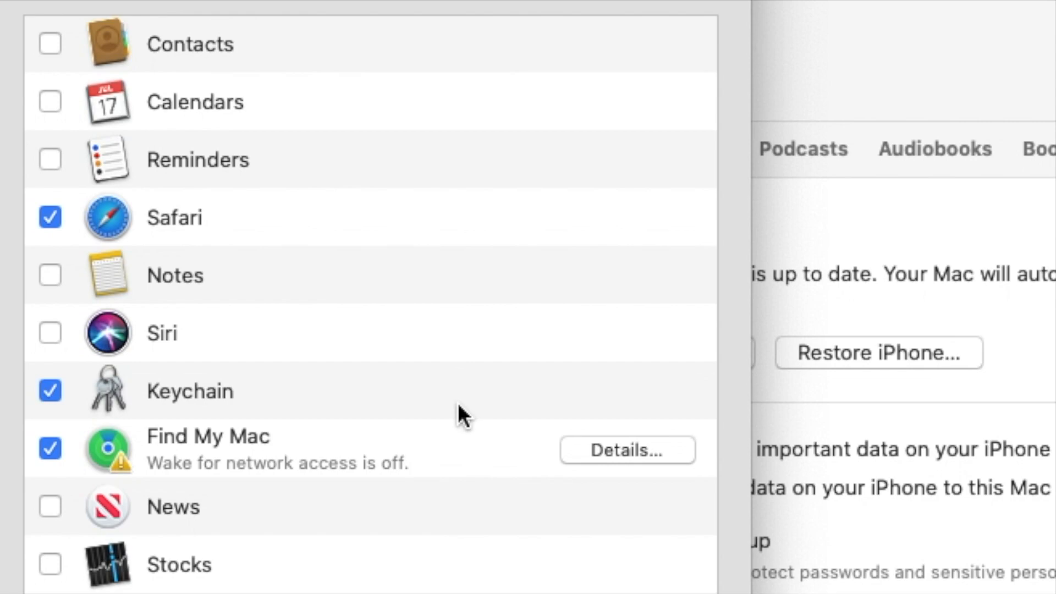
scroll(370, 302, up, 3)
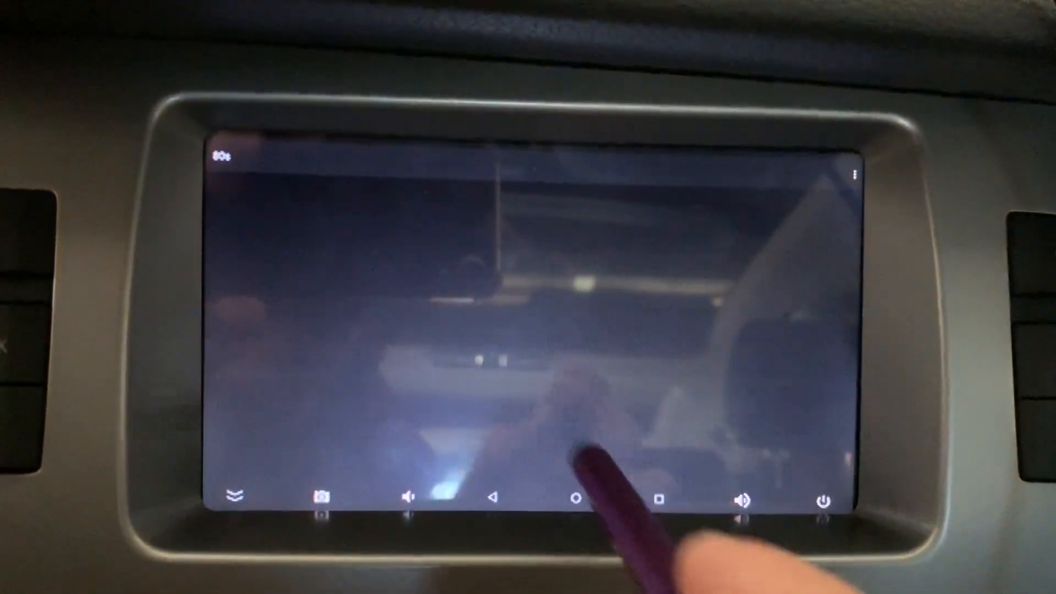
click(494, 497)
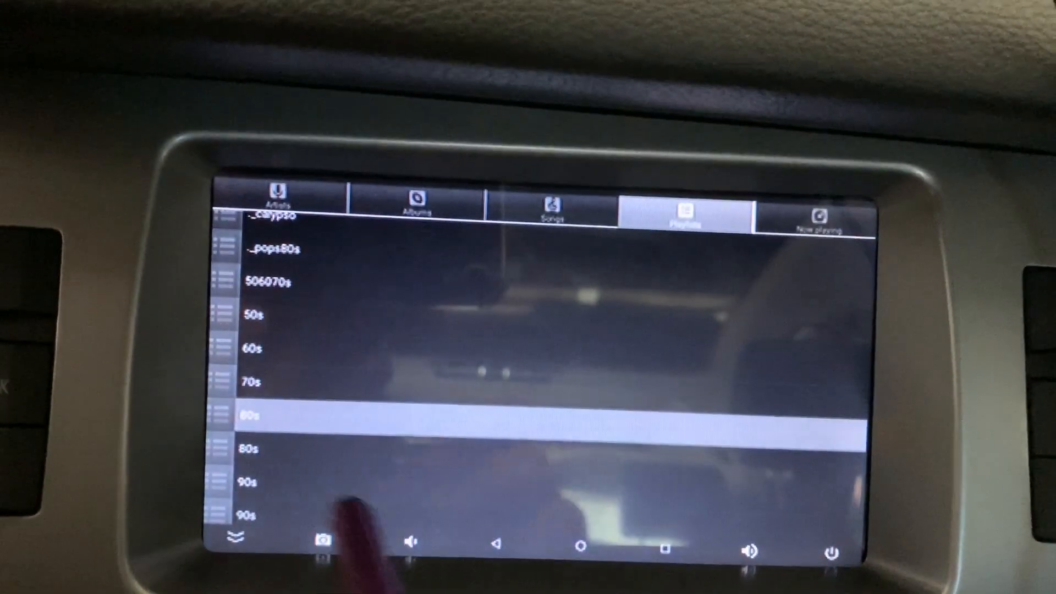
click(264, 440)
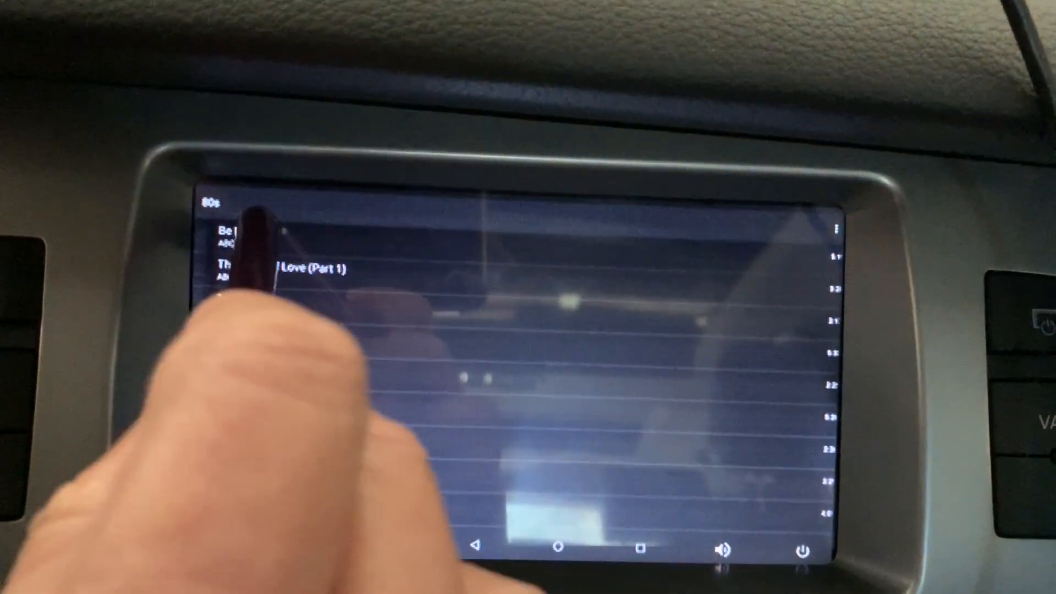
click(282, 230)
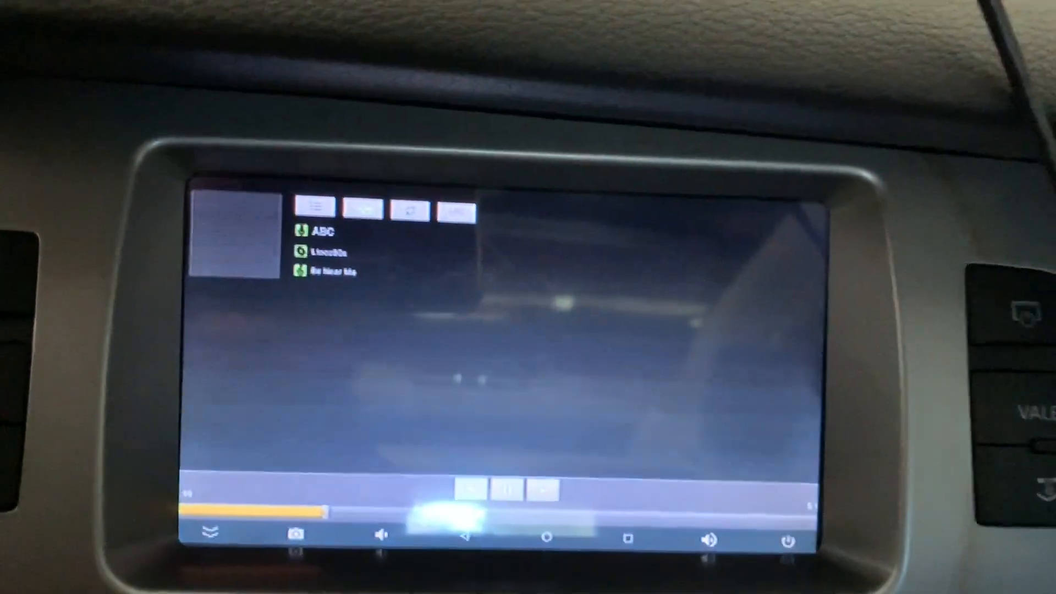